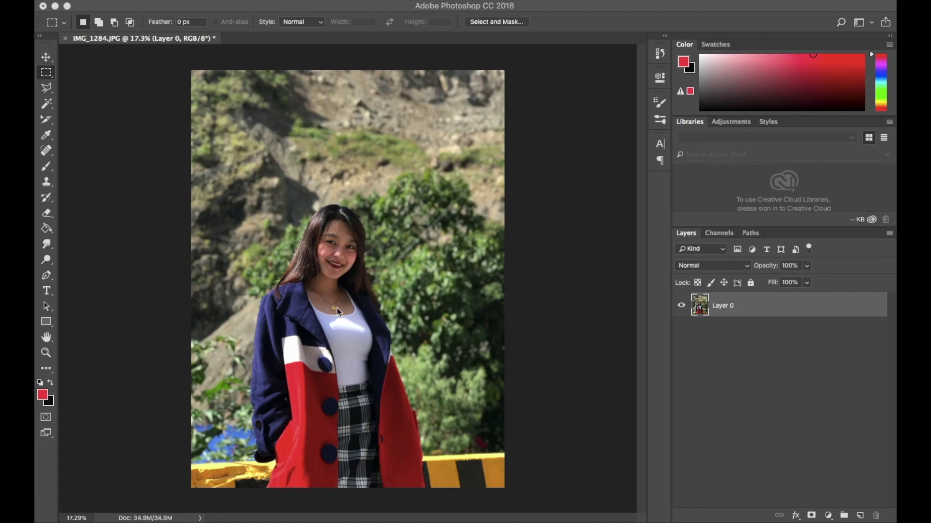
# Select the Move tool with IMG_1284.JPG open as the editable Layer 0
pyautogui.click(47, 58)
# Add a new empty layer beneath the photo layer and hide the photo
pyautogui.click(859, 515)
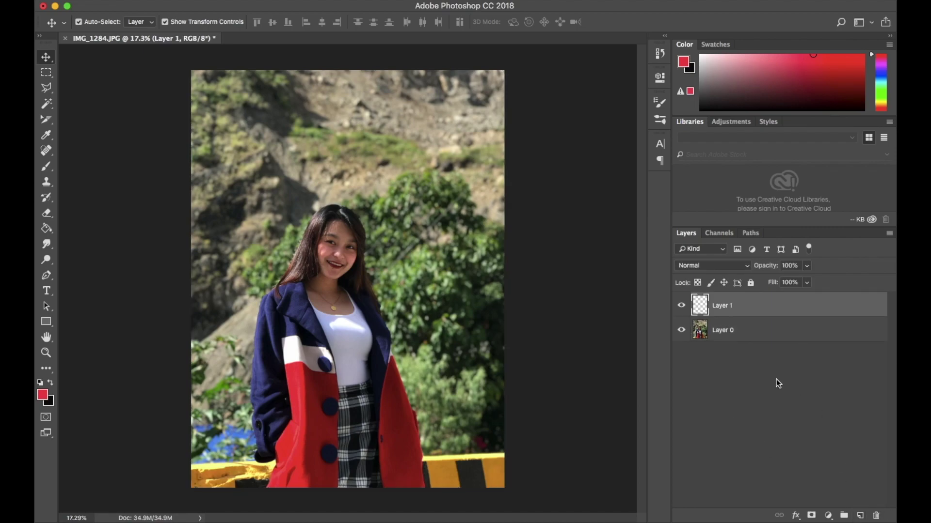
pyautogui.moveTo(734, 310); pyautogui.dragTo(732, 341)
pyautogui.click(681, 305)
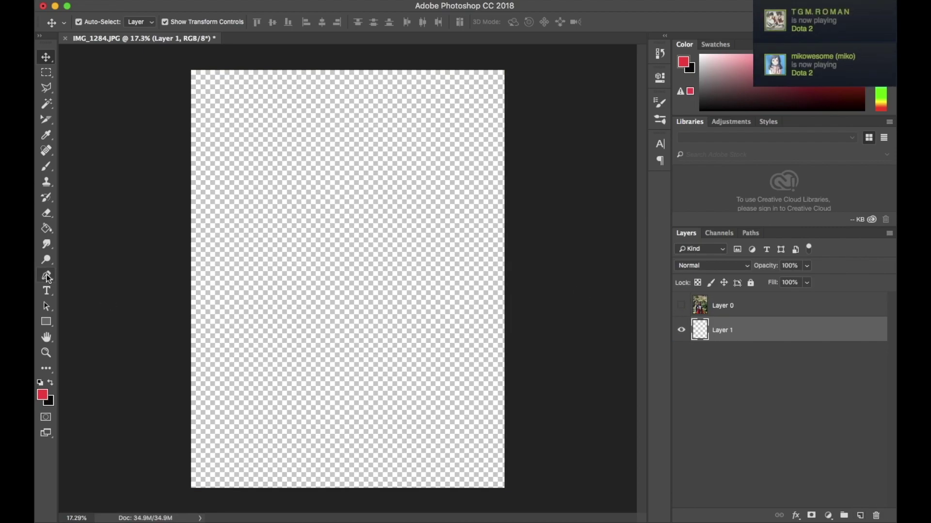
# Fill the new layer with white (#ffffff) using the Paint Bucket
pyautogui.moveTo(47, 228); pyautogui.dragTo(87, 240)
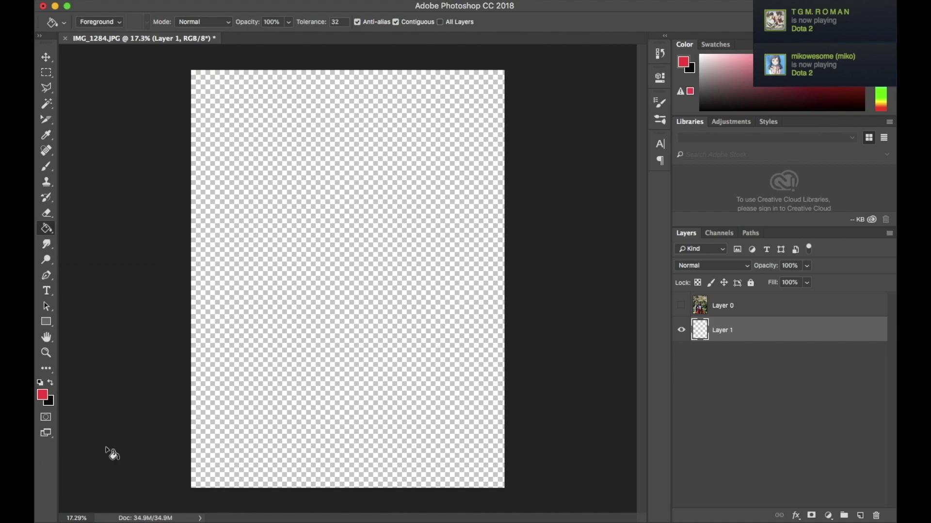
pyautogui.click(42, 395)
pyautogui.write('ffffff')
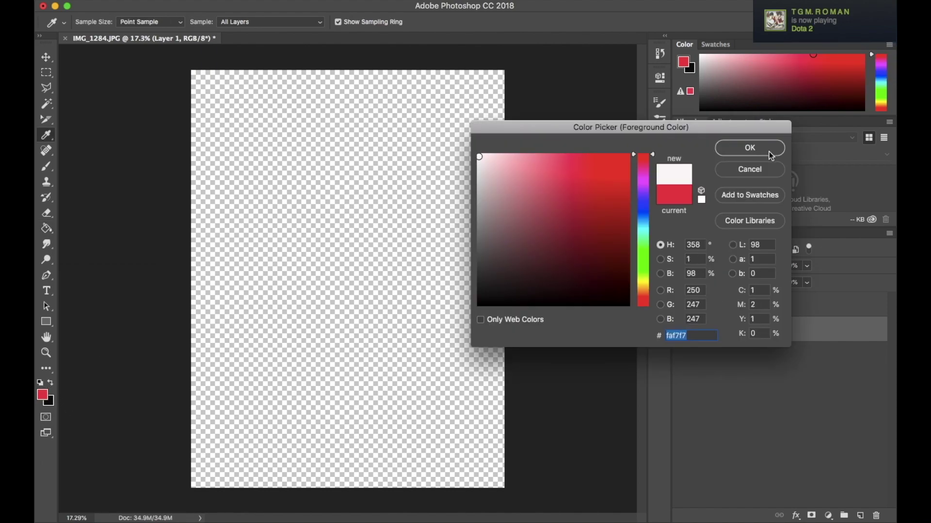
pyautogui.click(768, 148)
pyautogui.click(434, 219)
# Show the photo layer again and make it the active layer for masking
pyautogui.click(47, 58)
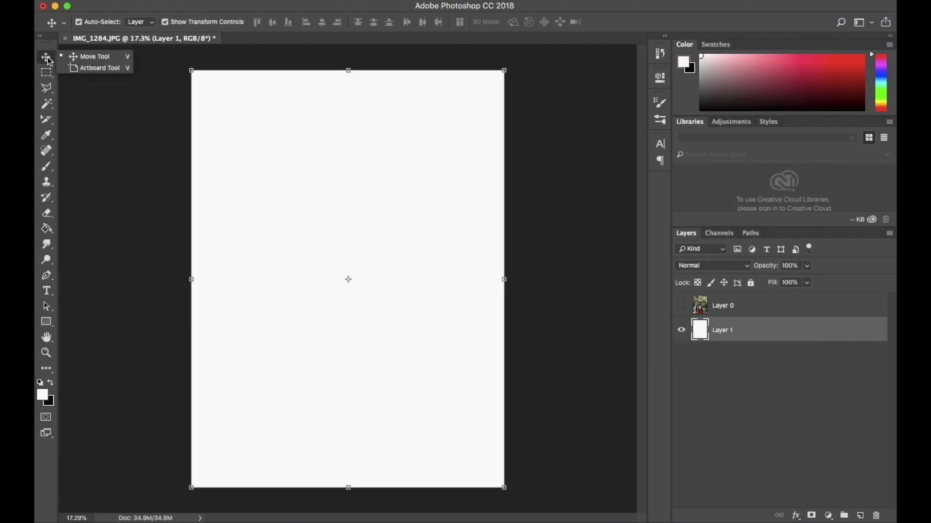
pyautogui.click(682, 305)
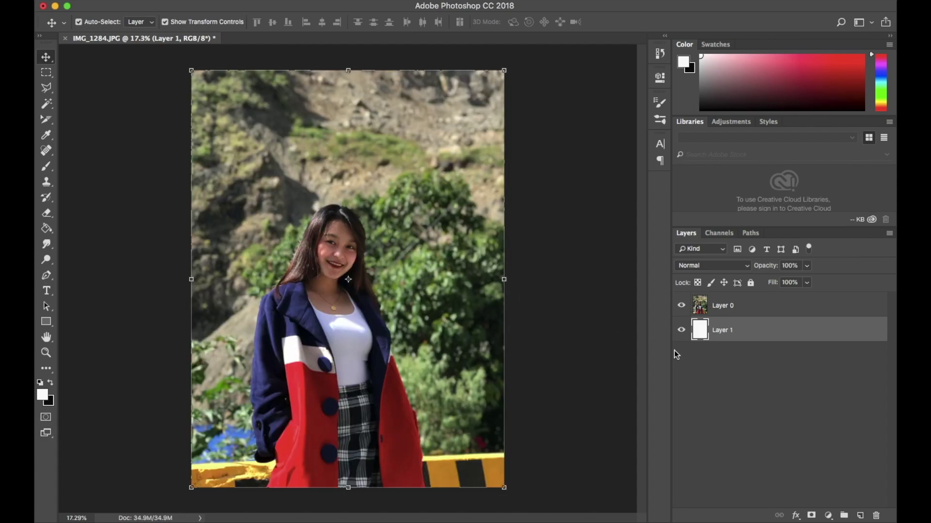
pyautogui.click(718, 306)
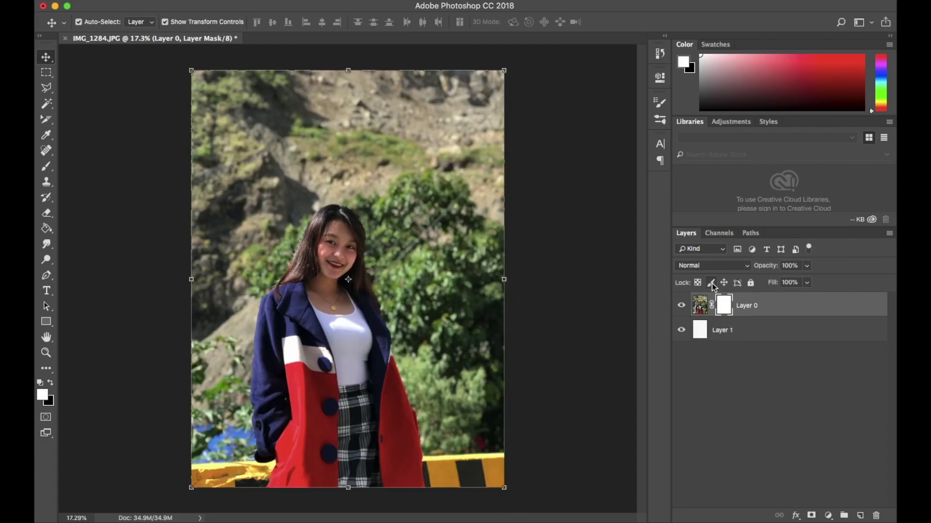
pyautogui.click(42, 399)
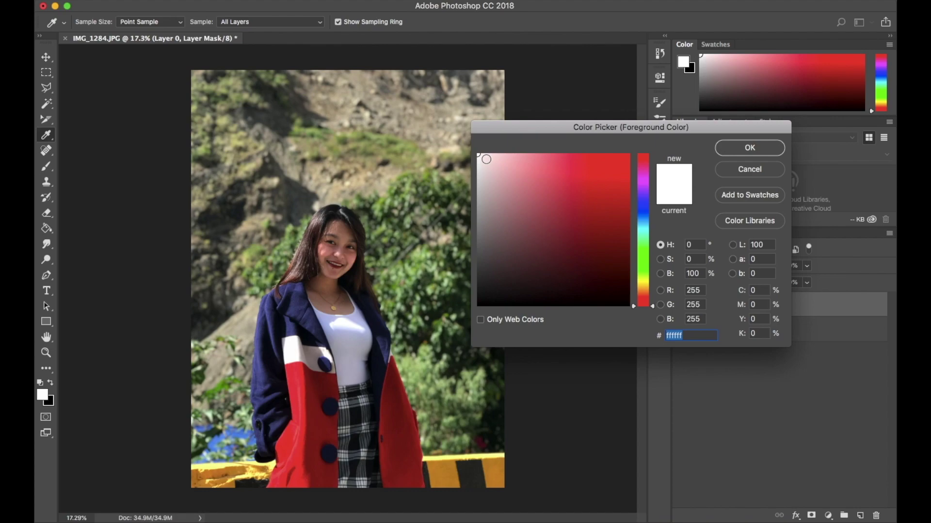
pyautogui.click(735, 150)
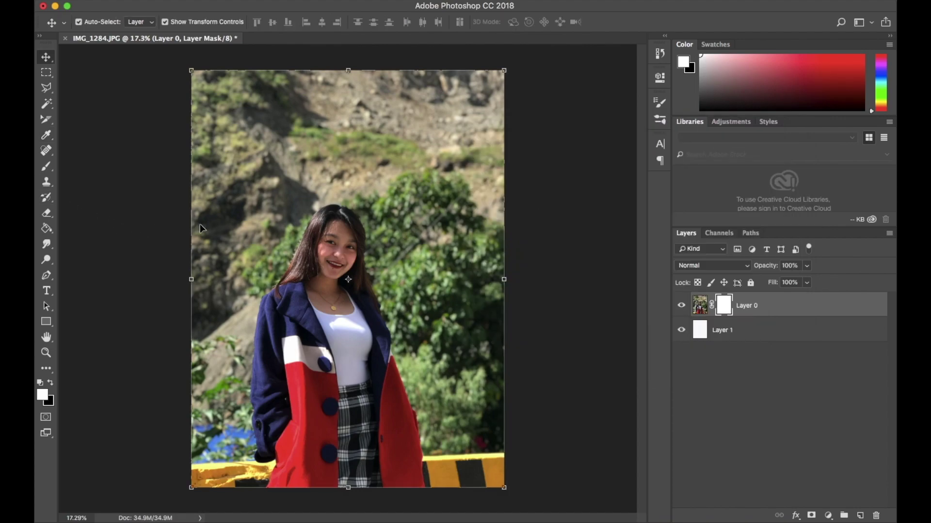
pyautogui.press('b')
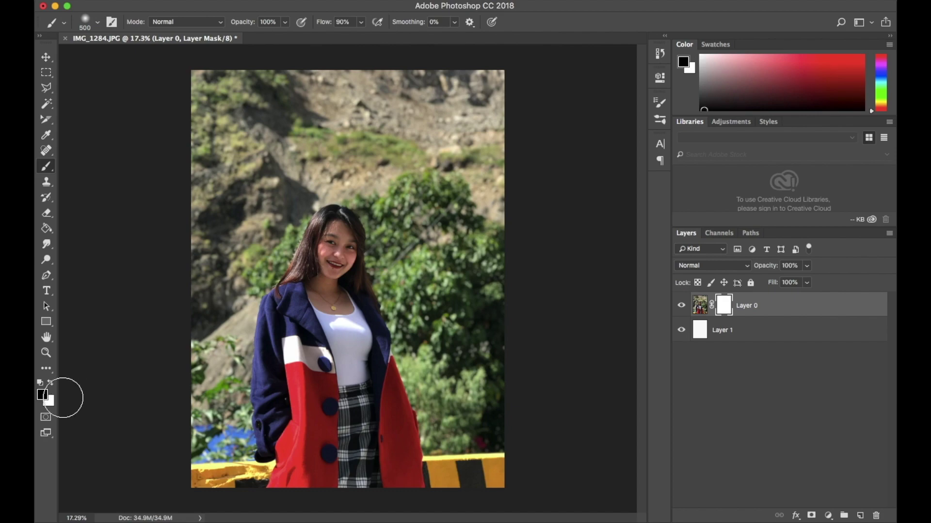
# Paint black on the mask to hide the broad background around the girl
pyautogui.moveTo(463, 230); pyautogui.dragTo(491, 326)
pyautogui.rightClick(512, 139)
pyautogui.rightClick(432, 162)
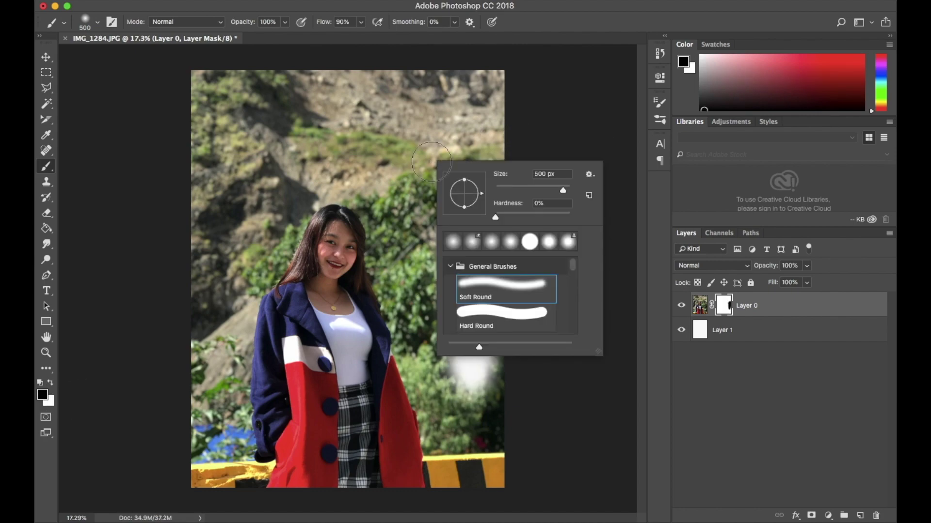
pyautogui.moveTo(272, 86)
pyautogui.mouseDown()
pyautogui.moveTo(357, 79)
pyautogui.moveTo(187, 145)
pyautogui.moveTo(206, 229)
pyautogui.moveTo(223, 480)
pyautogui.mouseUp()
pyautogui.moveTo(466, 311)
pyautogui.mouseDown()
pyautogui.moveTo(486, 472)
pyautogui.moveTo(343, 145)
pyautogui.moveTo(426, 299)
pyautogui.moveTo(455, 480)
pyautogui.mouseUp()
pyautogui.moveTo(218, 262); pyautogui.dragTo(228, 436)
pyautogui.rightClick(388, 327)
pyautogui.moveTo(458, 379); pyautogui.dragTo(487, 379)
# Zoom in on the coat's lower right and mask out the dark and orange railing
pyautogui.press('Return')
pyautogui.scroll(2, 551, 274)
pyautogui.scroll(2, 550, 274)
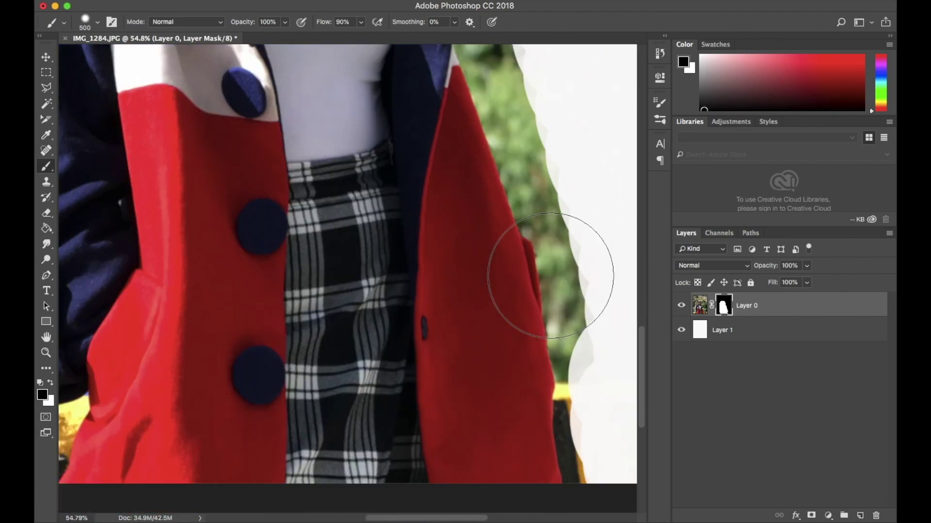
pyautogui.scroll(2, 550, 275)
pyautogui.scroll(2, 550, 275)
pyautogui.scroll(1, 540, 281)
pyautogui.scroll(1, 514, 272)
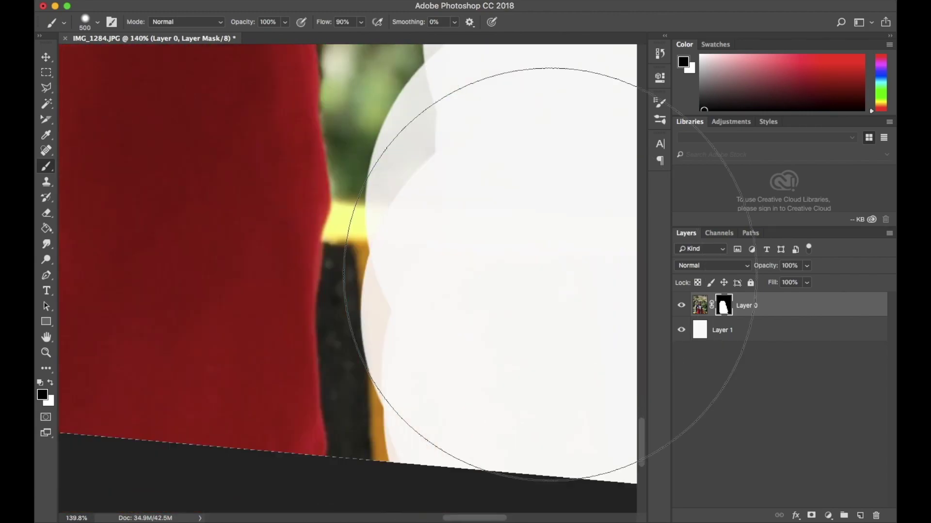
pyautogui.press('[')
pyautogui.press('[')
pyautogui.press('[')
pyautogui.scroll(3, 389, 430)
pyautogui.scroll(3, 373, 384)
pyautogui.press('[')
pyautogui.press('[')
pyautogui.press('[')
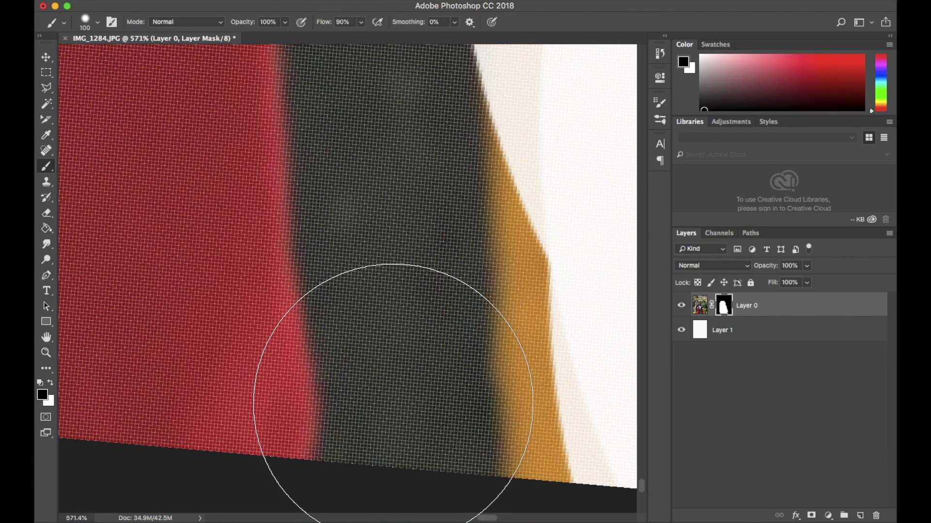
pyautogui.press('[')
pyautogui.press('[')
pyautogui.rightClick(417, 436)
pyautogui.doubleClick(446, 454)
pyautogui.moveTo(385, 406); pyautogui.dragTo(536, 405)
pyautogui.moveTo(395, 446); pyautogui.dragTo(366, 284)
# Mask out the green foliage along the coat edge with a smaller brush
pyautogui.scroll(3, 436, 357)
pyautogui.scroll(3, 491, 370)
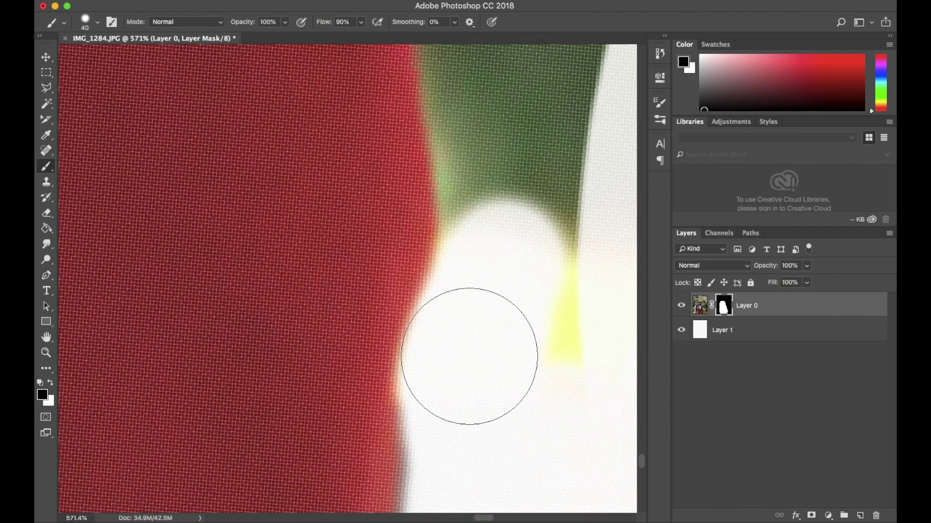
pyautogui.scroll(3, 445, 323)
pyautogui.moveTo(444, 322)
pyautogui.mouseDown()
pyautogui.moveTo(384, 300)
pyautogui.moveTo(442, 388)
pyautogui.moveTo(404, 369)
pyautogui.mouseUp()
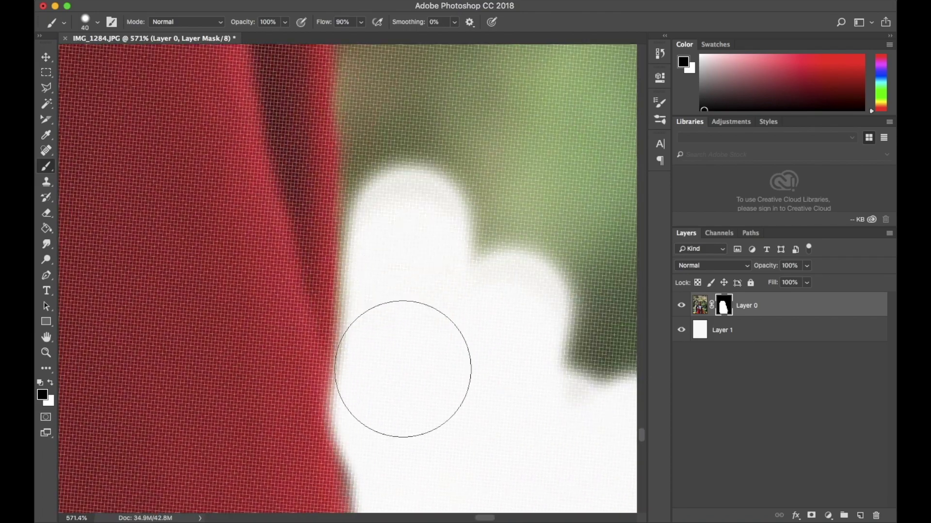
pyautogui.hscroll(5, 419, 249)
pyautogui.hscroll(-5, 418, 249)
pyautogui.scroll(3, 478, 307)
pyautogui.press('[')
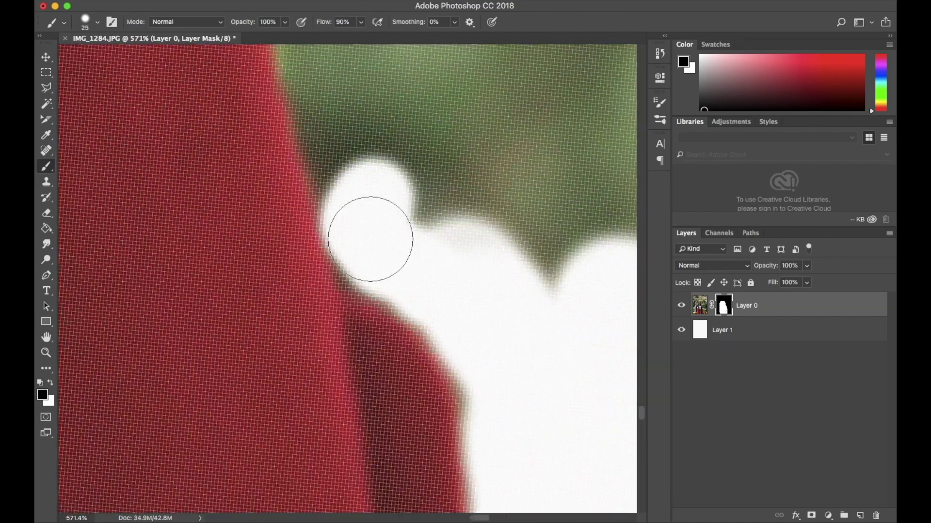
pyautogui.moveTo(421, 338); pyautogui.dragTo(507, 255)
pyautogui.scroll(3, 453, 214)
pyautogui.scroll(-2, 441, 199)
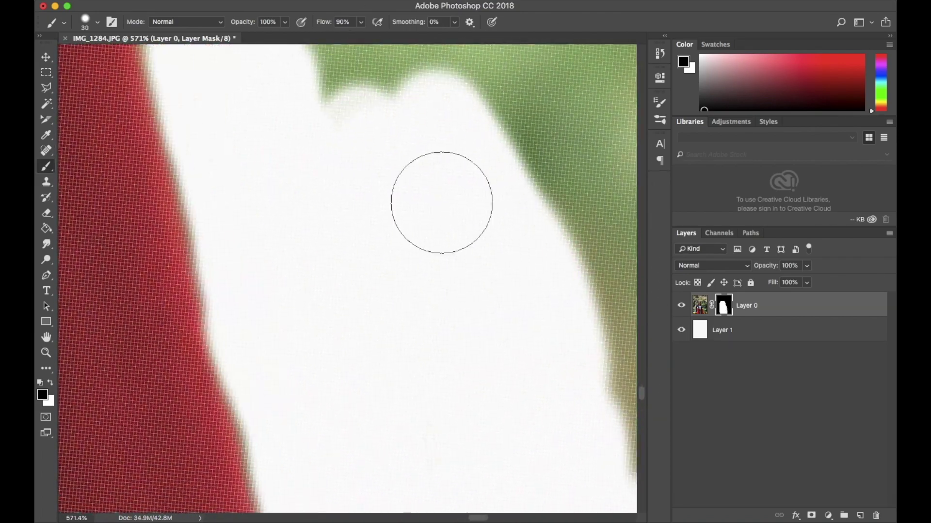
pyautogui.scroll(-2, 388, 270)
pyautogui.moveTo(388, 269)
pyautogui.mouseDown()
pyautogui.moveTo(430, 243)
pyautogui.moveTo(430, 224)
pyautogui.mouseUp()
# Inspect the cut-out edges around the zoomed image, shrinking the brush and swapping colours
pyautogui.scroll(-5, 326, 285)
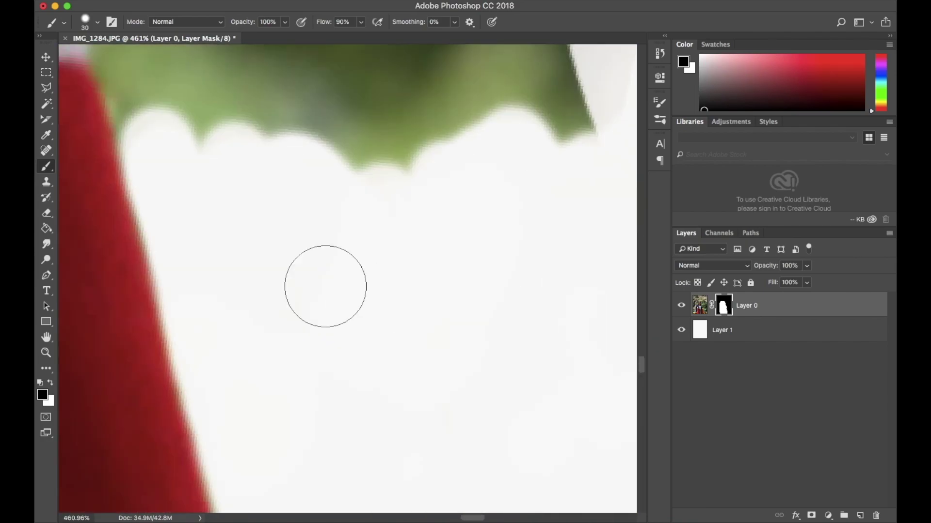
pyautogui.hscroll(-5, 531, 223)
pyautogui.scroll(3, 353, 197)
pyautogui.scroll(-3, 519, 285)
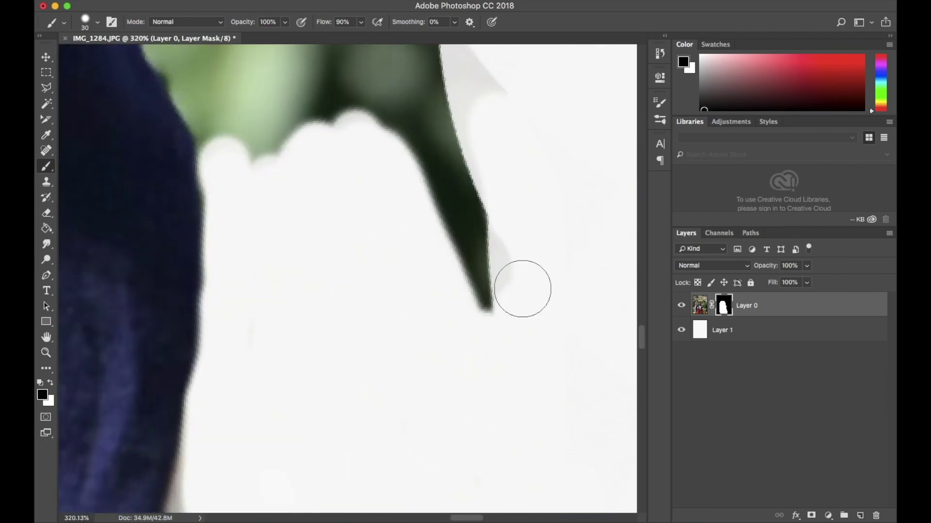
pyautogui.scroll(-2, 520, 265)
pyautogui.scroll(2, 520, 265)
pyautogui.scroll(-3, 389, 388)
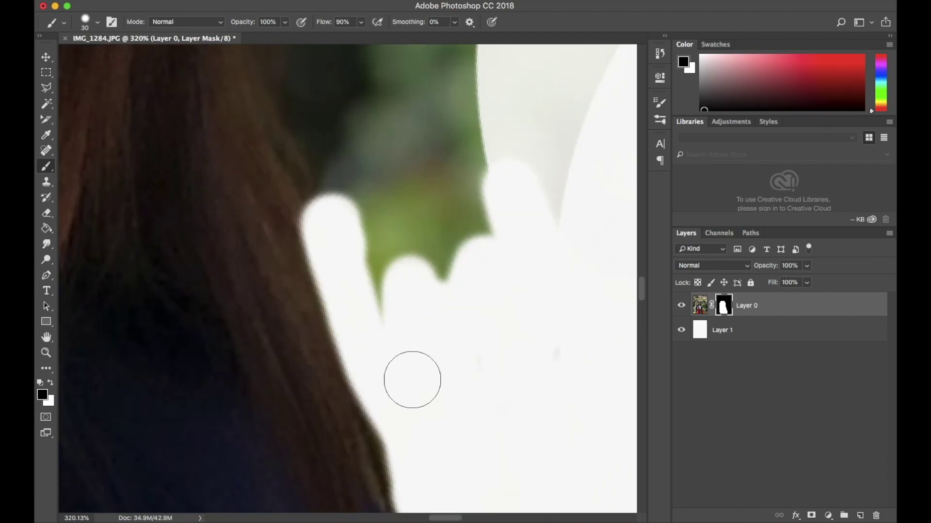
pyautogui.scroll(2, 411, 380)
pyautogui.hscroll(-3, 457, 399)
pyautogui.scroll(5, 491, 445)
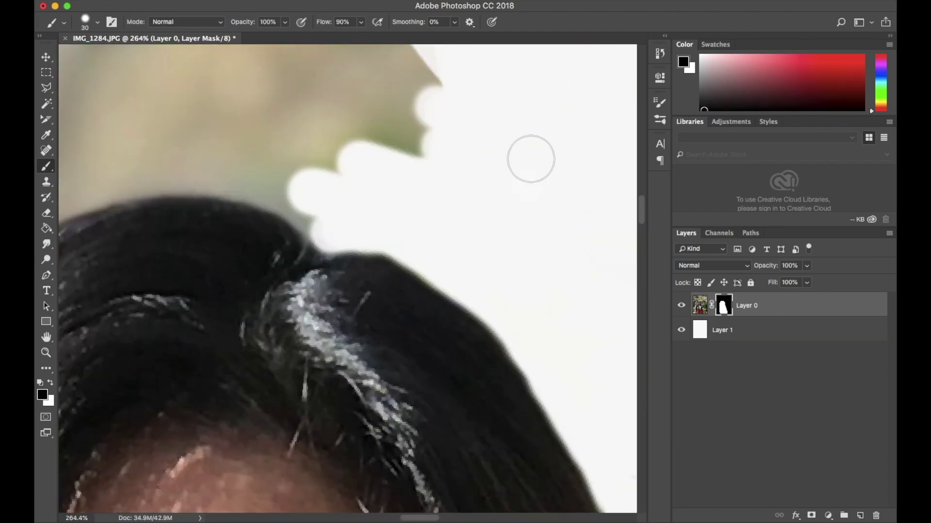
pyautogui.hscroll(5, 530, 156)
pyautogui.scroll(-5, 368, 301)
pyautogui.scroll(3, 405, 301)
pyautogui.scroll(-5, 305, 370)
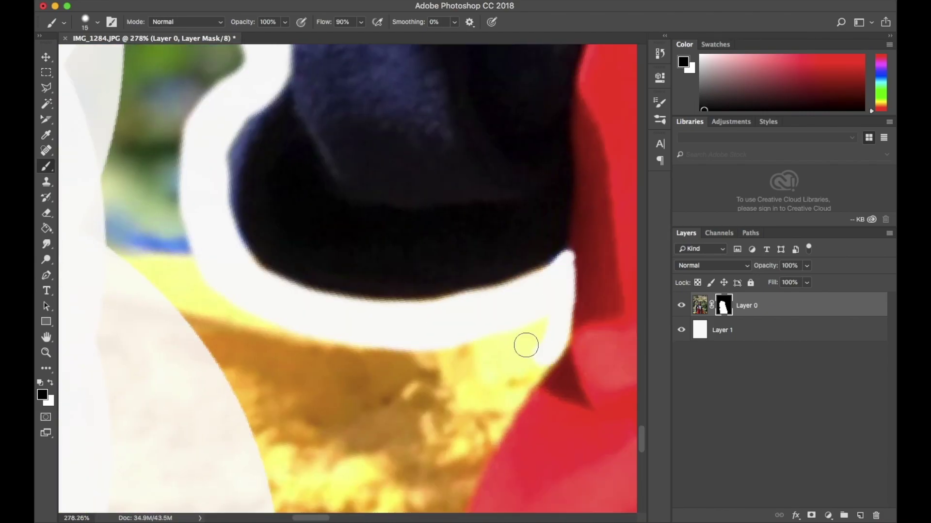
pyautogui.scroll(-3, 526, 343)
pyautogui.scroll(-5, 333, 391)
pyautogui.scroll(-5, 343, 260)
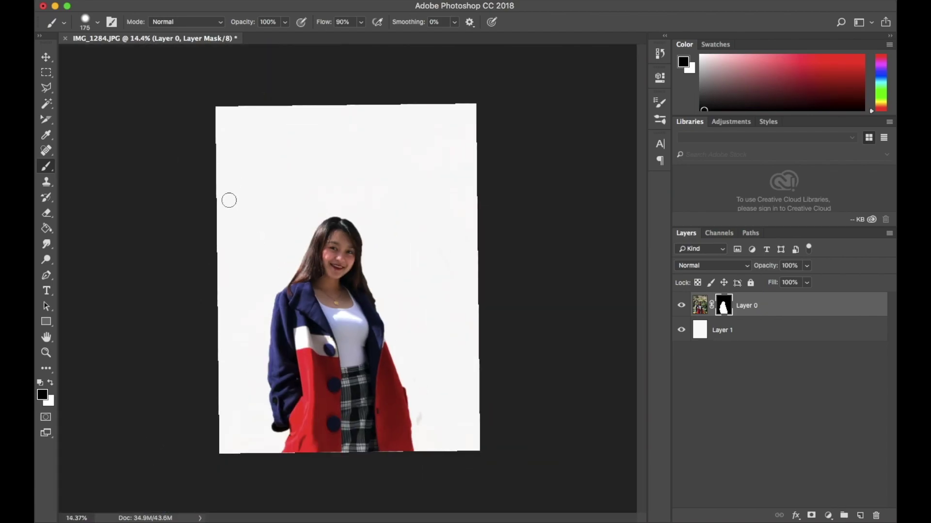
pyautogui.scroll(2, 348, 267)
pyautogui.scroll(10, 467, 356)
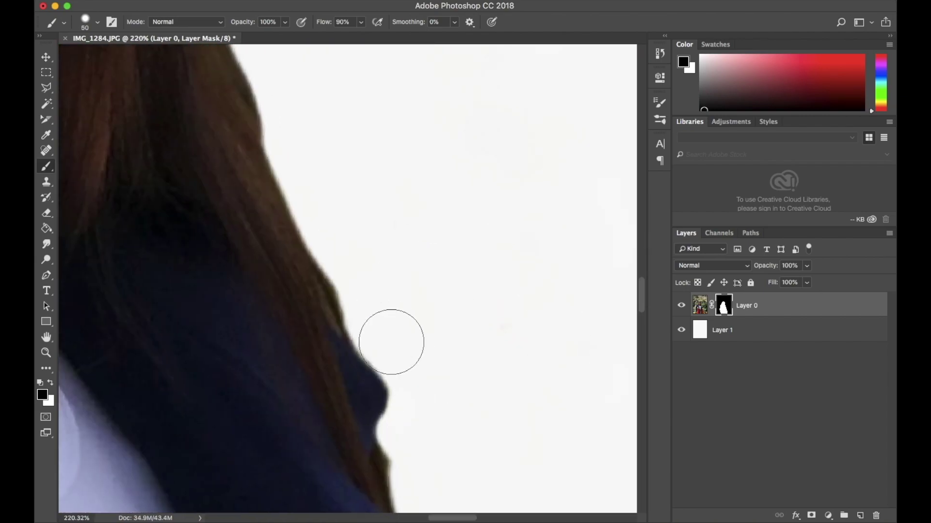
pyautogui.scroll(-3, 349, 343)
pyautogui.press('[')
pyautogui.press('[')
pyautogui.press('[')
pyautogui.scroll(-2, 495, 205)
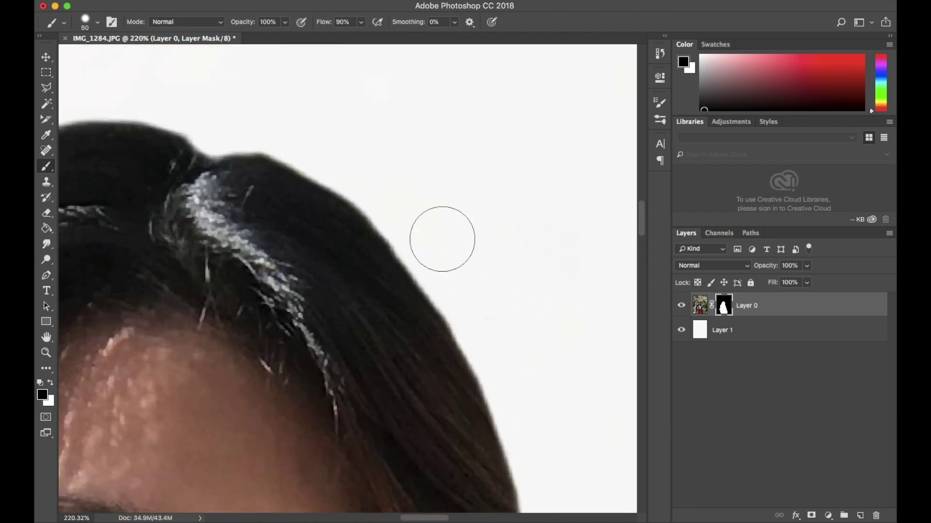
pyautogui.scroll(-3, 443, 239)
pyautogui.scroll(-3, 249, 191)
pyautogui.press('v')
pyautogui.scroll(2, 551, 388)
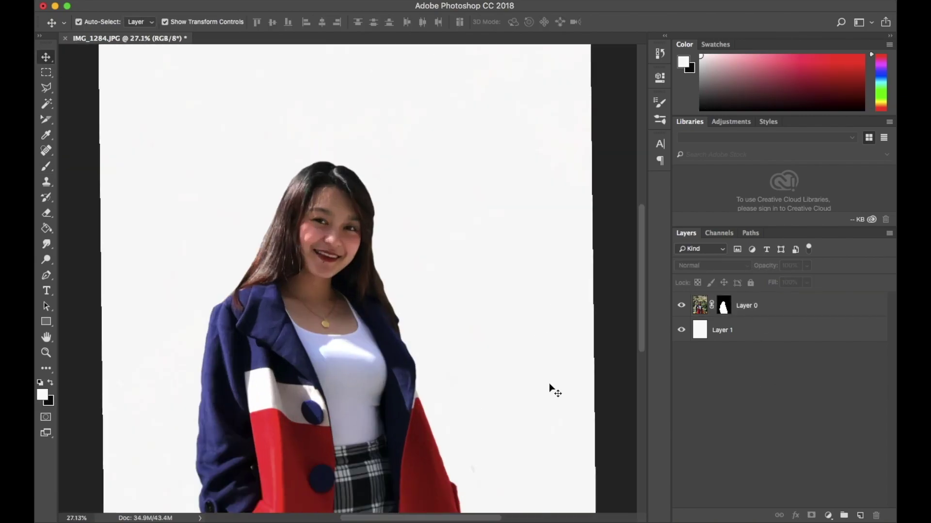
pyautogui.scroll(2, 629, 388)
pyautogui.scroll(3, 410, 270)
pyautogui.scroll(2, 407, 264)
pyautogui.press('x')
pyautogui.scroll(-2, 406, 264)
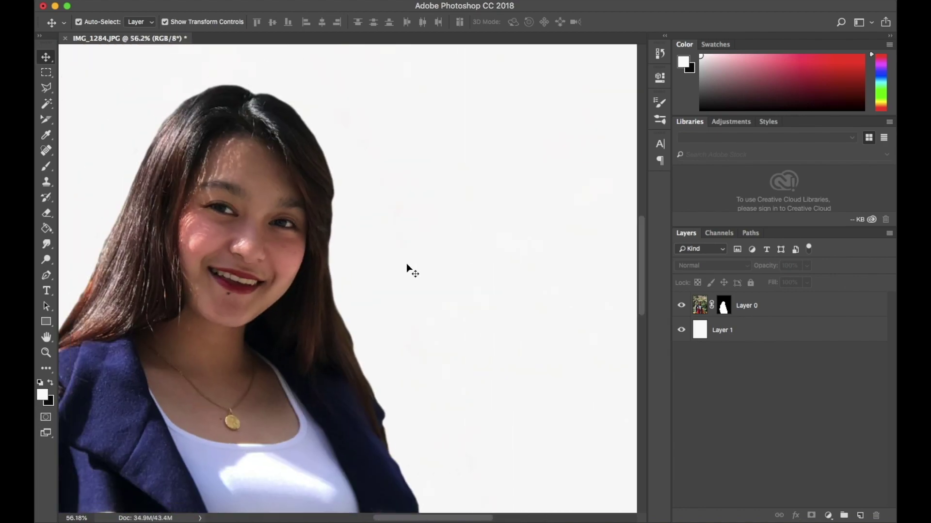
pyautogui.scroll(-2, 407, 264)
pyautogui.scroll(-2, 406, 265)
pyautogui.scroll(-2, 406, 264)
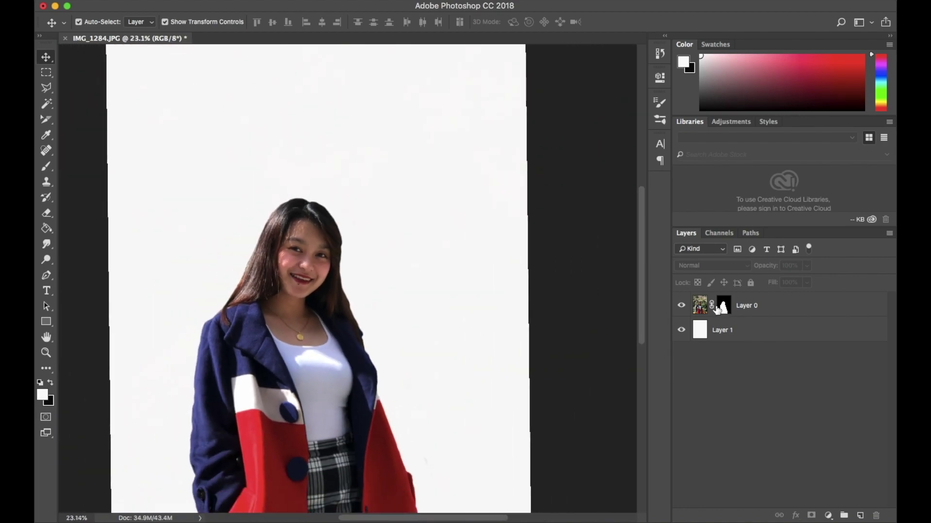
# Add a grey Solid Color fill layer as the backdrop
pyautogui.click(768, 310)
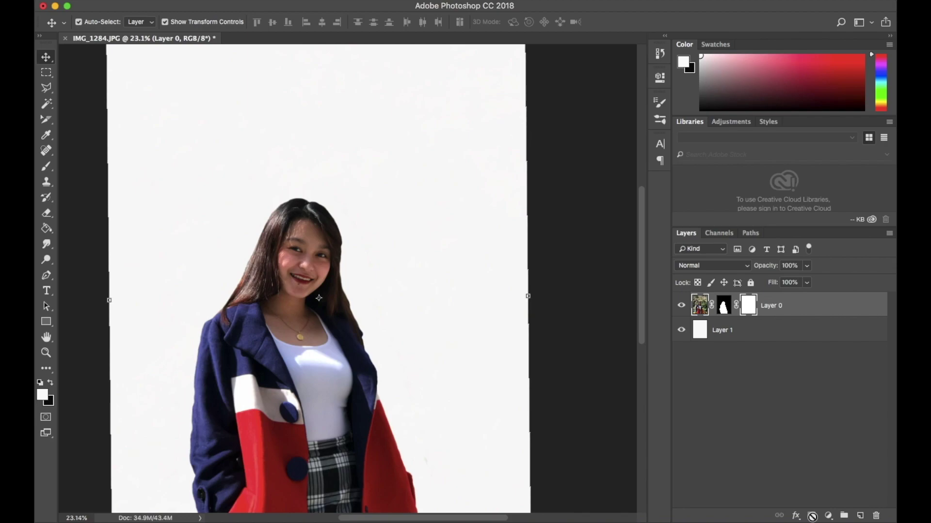
pyautogui.click(828, 516)
pyautogui.click(824, 289)
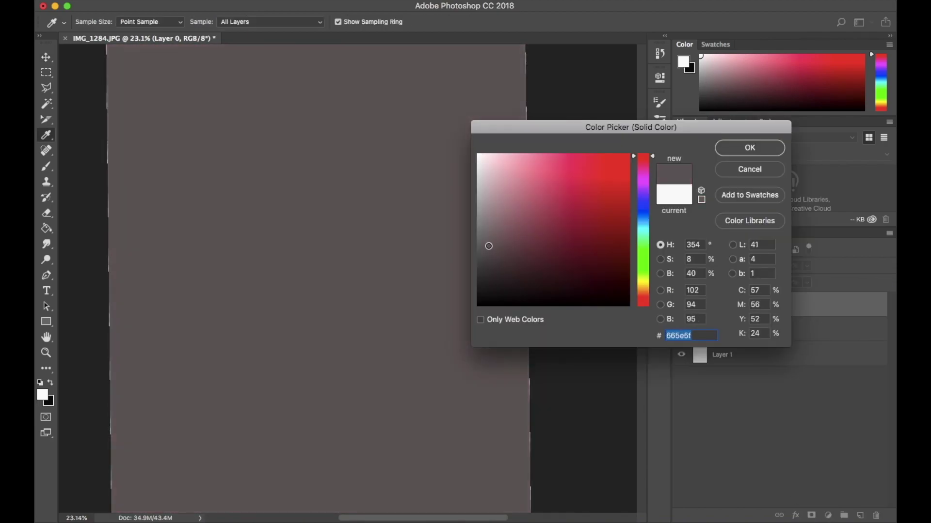
pyautogui.press('Return')
pyautogui.press('Return')
# Move the girl's layer above the grey fill and ready a black/white brush
pyautogui.press('v')
pyautogui.scroll(1, 627, 318)
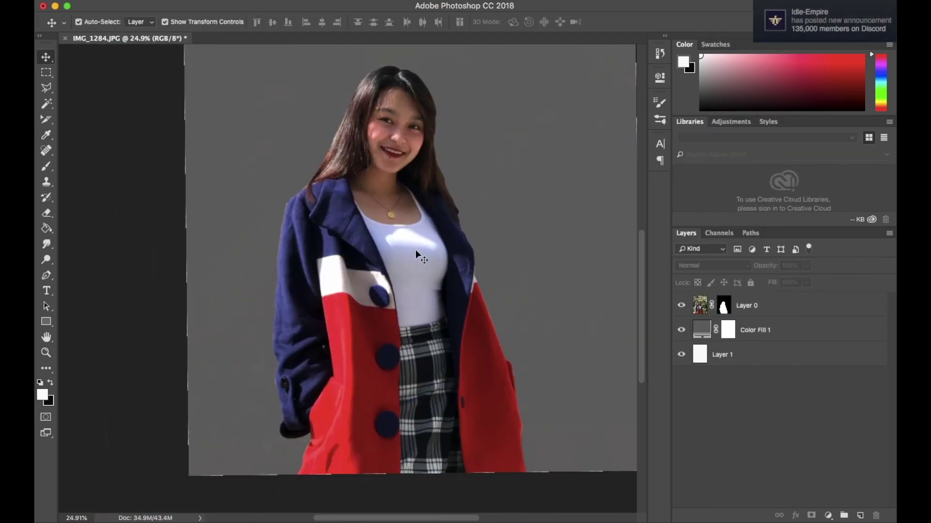
pyautogui.press('b')
pyautogui.press('x')
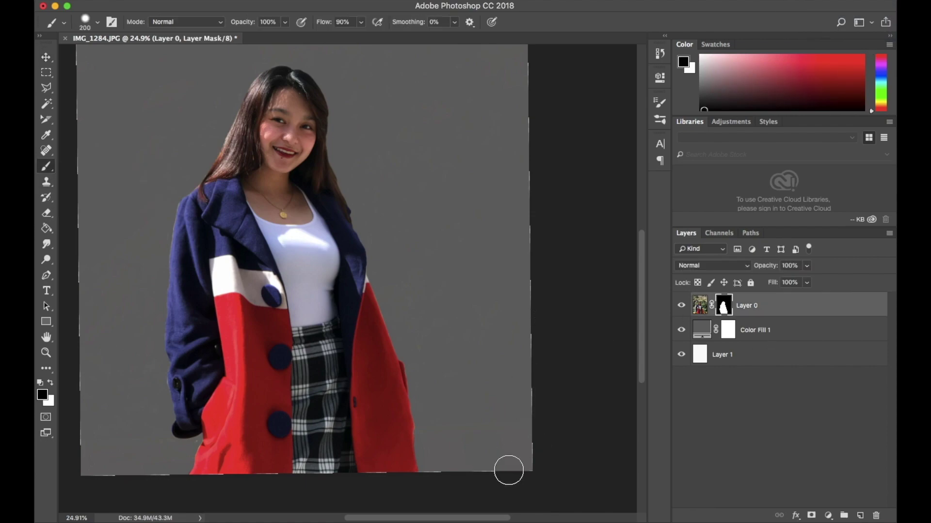
# Zoom into the mask edges, set a 40 px brush, and fit the image on screen
pyautogui.scroll(3, 349, 191)
pyautogui.scroll(-4, 372, 239)
pyautogui.scroll(-2, 212, 389)
pyautogui.scroll(3, 237, 364)
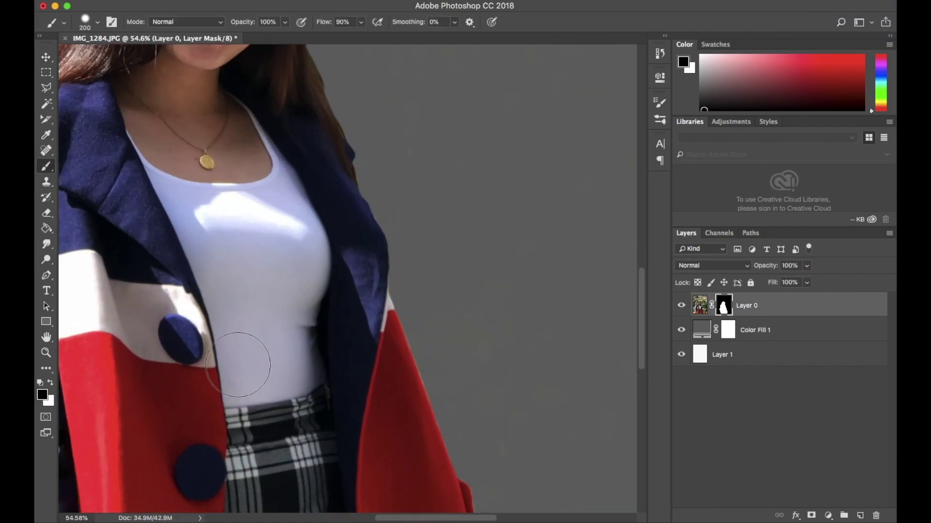
pyautogui.scroll(-3, 237, 364)
pyautogui.hscroll(-3, 238, 364)
pyautogui.scroll(2, 237, 365)
pyautogui.scroll(2, 238, 365)
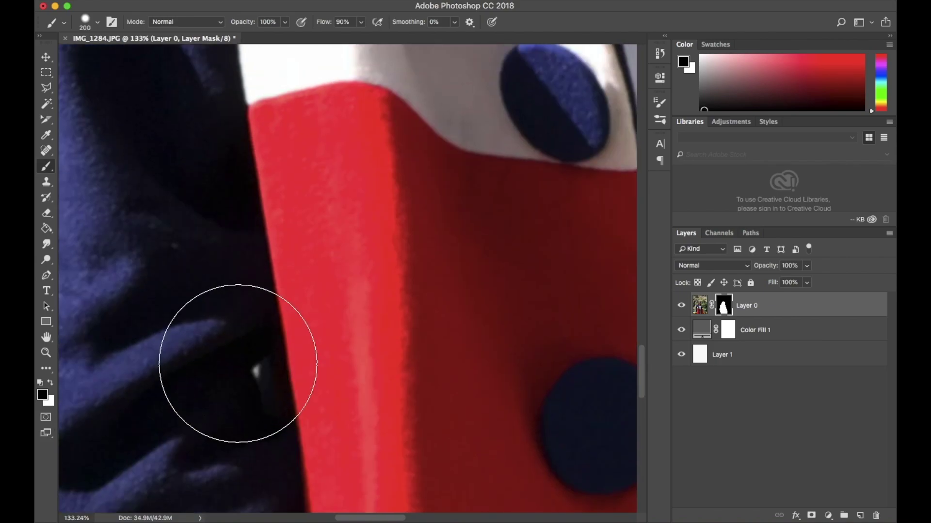
pyautogui.scroll(-5, 238, 364)
pyautogui.hscroll(-4, 409, 369)
pyautogui.scroll(5, 397, 179)
pyautogui.rightClick(461, 260)
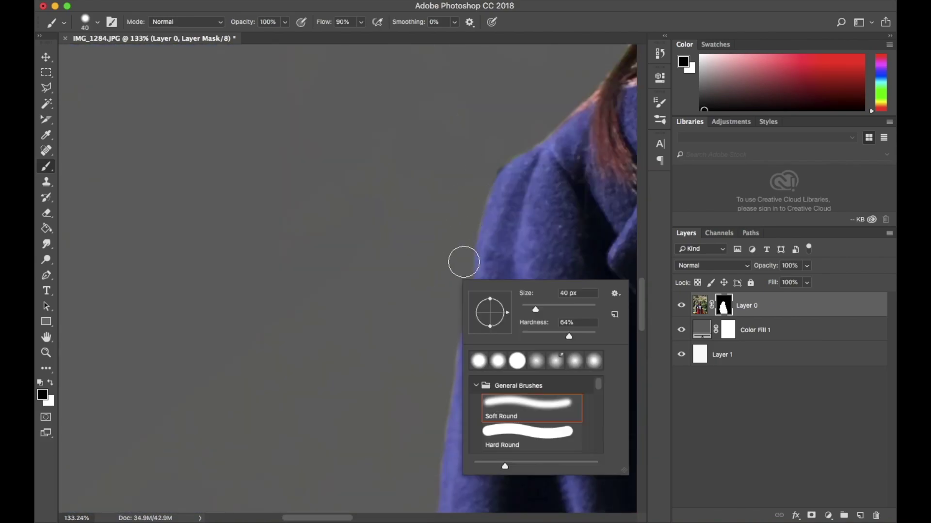
pyautogui.press('Escape')
pyautogui.scroll(3, 416, 405)
pyautogui.scroll(3, 431, 147)
pyautogui.press('super+0')
pyautogui.click(45, 57)
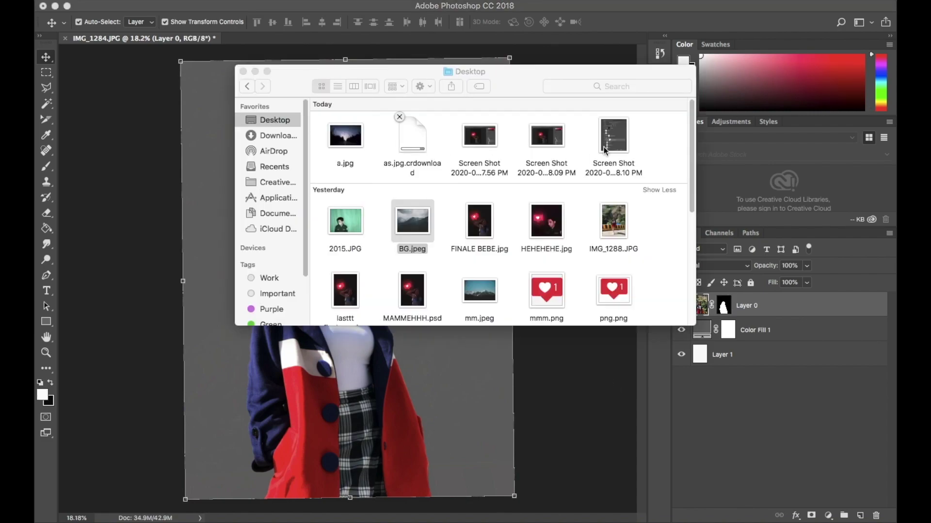
# Place the misty forest photo as.jpg, enlarge it to cover the canvas and position it
pyautogui.moveTo(413, 136); pyautogui.dragTo(490, 289)
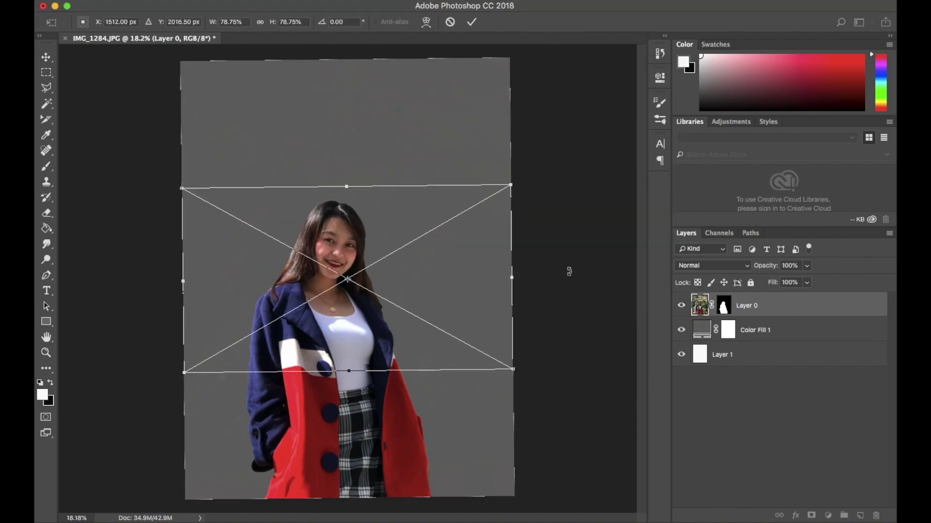
pyautogui.moveTo(515, 182); pyautogui.dragTo(540, 63)
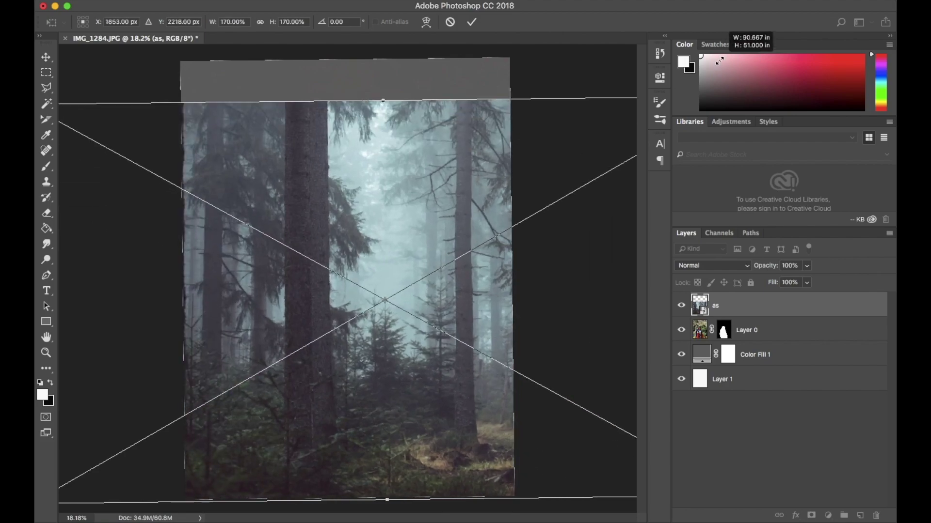
pyautogui.press('Return')
pyautogui.moveTo(365, 135); pyautogui.dragTo(447, 263)
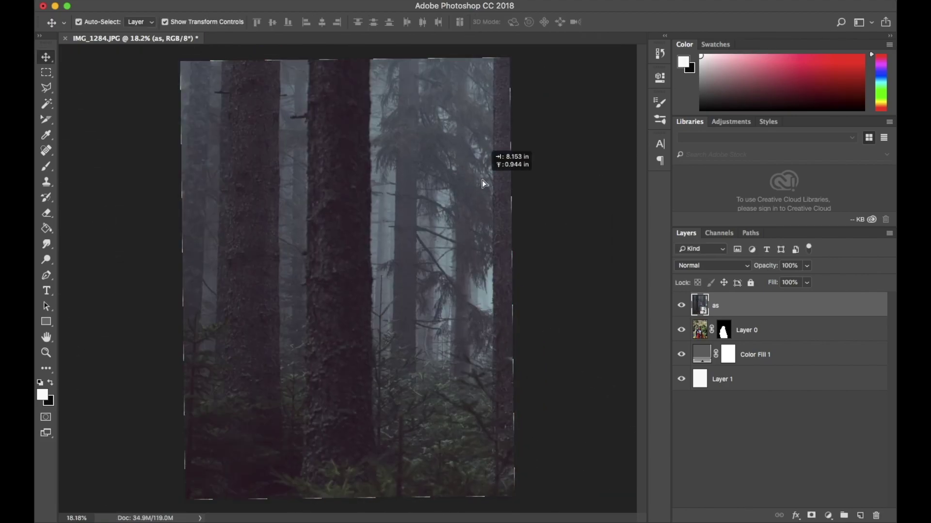
pyautogui.rightClick(536, 276)
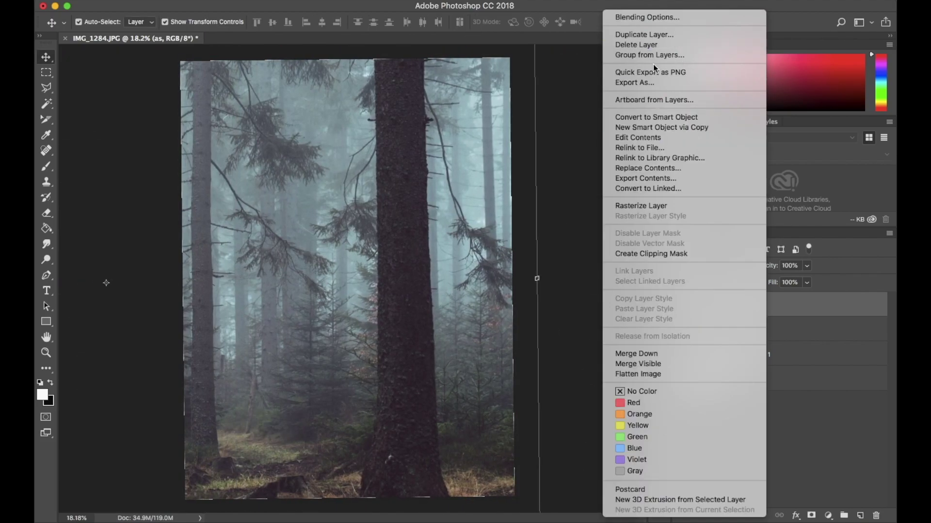
pyautogui.moveTo(507, 211)
pyautogui.mouseDown()
pyautogui.moveTo(413, 253)
pyautogui.moveTo(183, 256)
pyautogui.moveTo(298, 291)
pyautogui.moveTo(270, 286)
pyautogui.moveTo(495, 293)
pyautogui.moveTo(482, 297)
pyautogui.mouseUp()
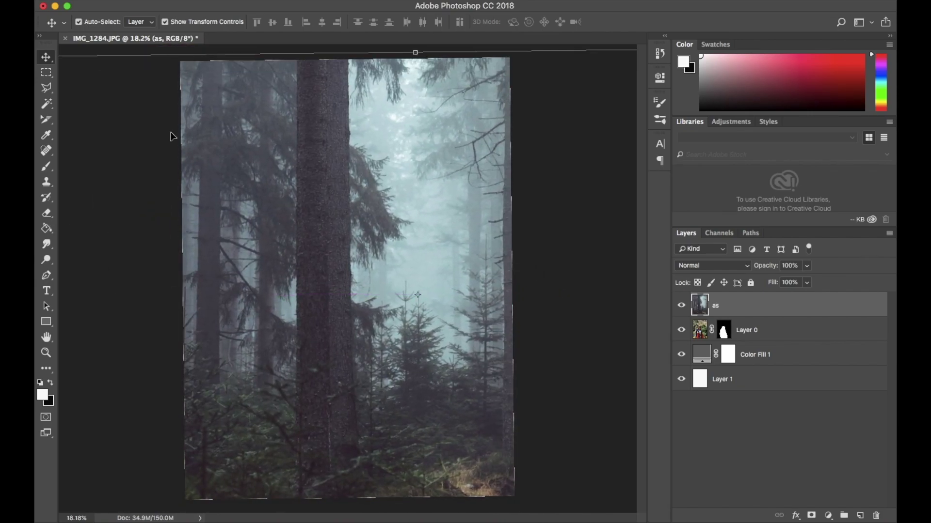
# Make and invert a rectangular canvas selection, then revert via History to the inverted selection
pyautogui.click(46, 72)
pyautogui.click(96, 75)
pyautogui.moveTo(358, 299)
pyautogui.mouseDown()
pyautogui.moveTo(517, 494)
pyautogui.moveTo(531, 469)
pyautogui.mouseUp()
pyautogui.click(310, 1)
pyautogui.click(311, 36)
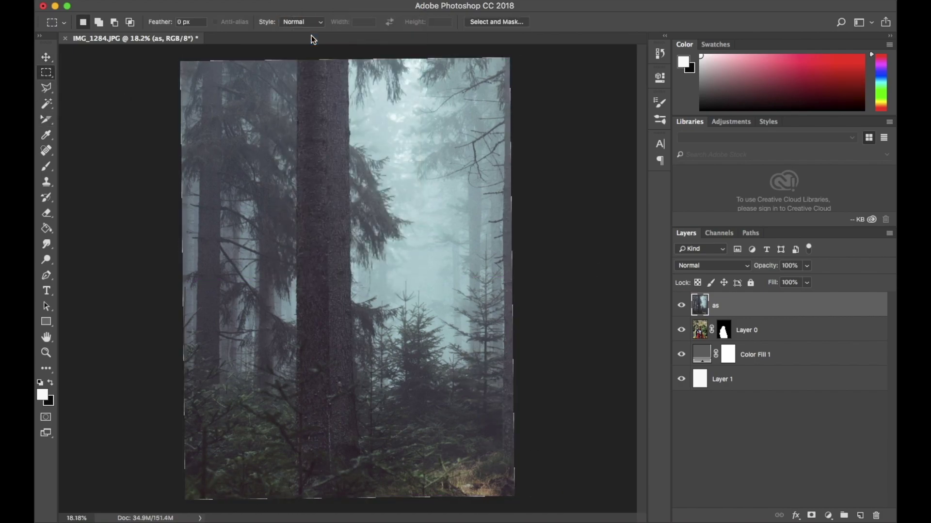
pyautogui.press('v')
pyautogui.moveTo(321, 192)
pyautogui.mouseDown()
pyautogui.moveTo(398, 213)
pyautogui.moveTo(427, 189)
pyautogui.moveTo(699, 294)
pyautogui.mouseUp()
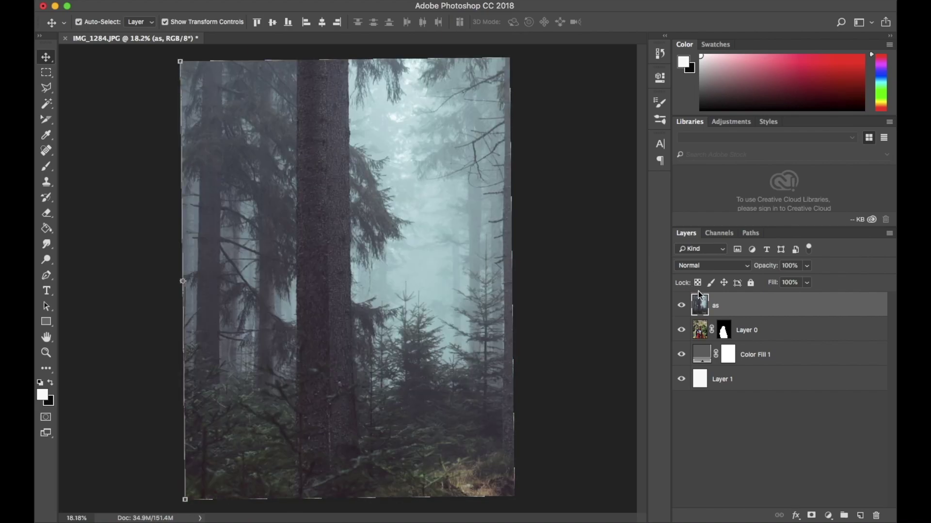
pyautogui.click(660, 55)
pyautogui.click(576, 342)
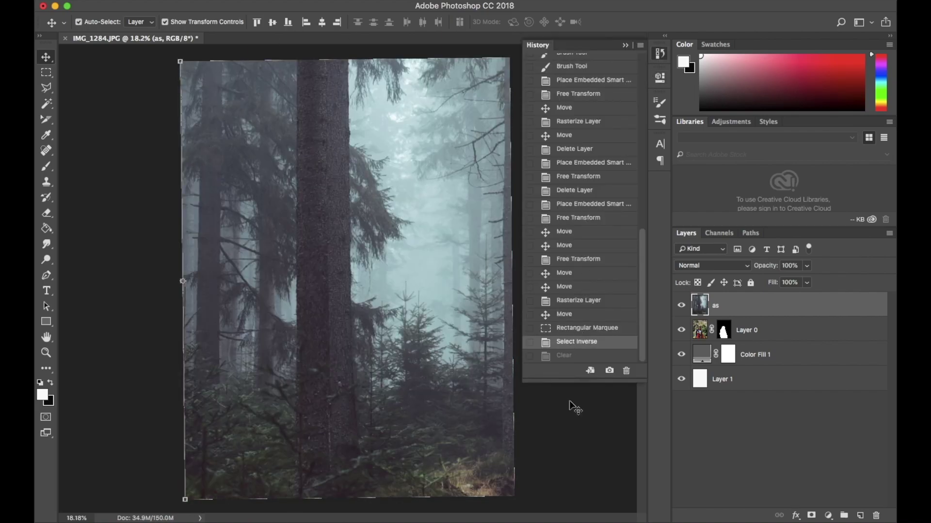
pyautogui.click(699, 306)
# Select the whole canvas, invert it, and delete forest pixels outside the canvas
pyautogui.click(46, 72)
pyautogui.moveTo(181, 61)
pyautogui.mouseDown()
pyautogui.moveTo(498, 492)
pyautogui.moveTo(514, 496)
pyautogui.mouseUp()
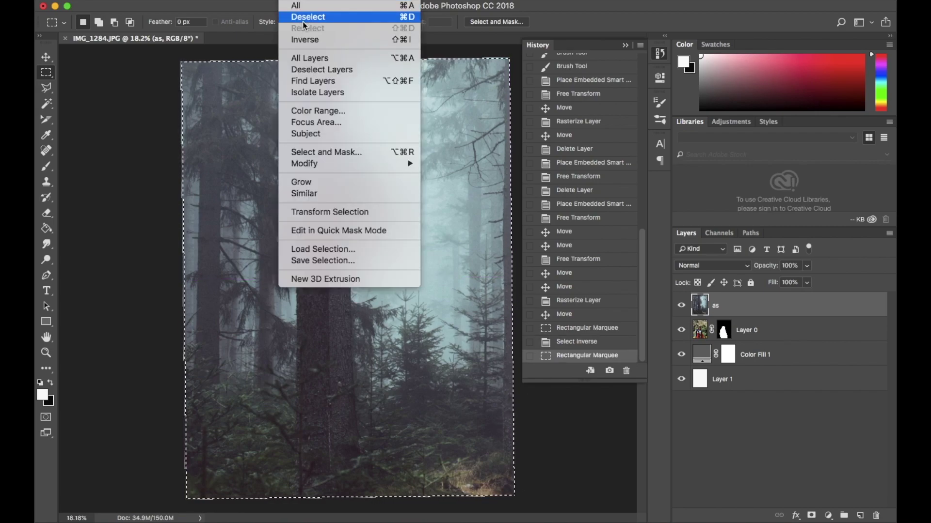
pyautogui.click(302, 39)
pyautogui.press('Delete')
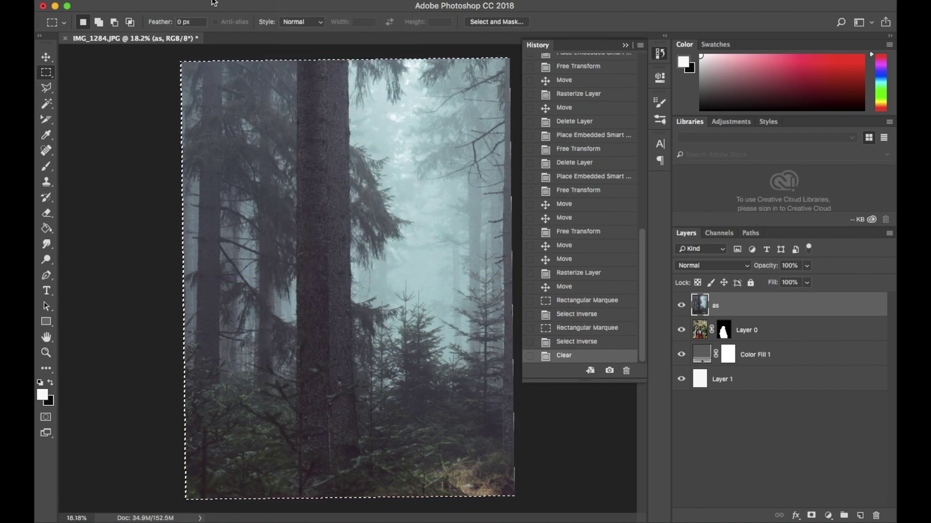
# Crop the image to the canvas and nudge the forest photo into place
pyautogui.click(213, 2)
pyautogui.click(206, 121)
pyautogui.press('v')
pyautogui.moveTo(268, 181)
pyautogui.mouseDown()
pyautogui.moveTo(442, 200)
pyautogui.moveTo(291, 151)
pyautogui.mouseUp()
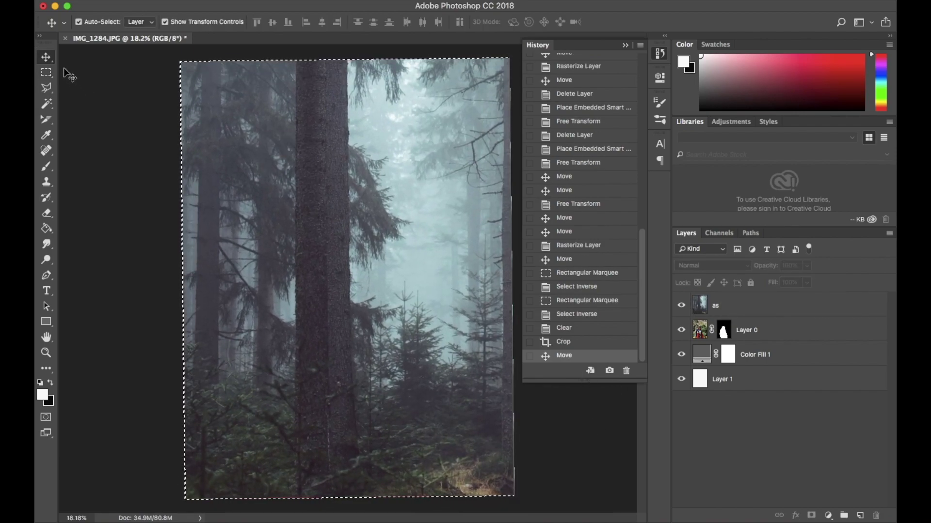
# Move the girl's layer above the forest and try a first resize, then cancel it
pyautogui.click(698, 286)
pyautogui.moveTo(696, 294); pyautogui.dragTo(696, 296)
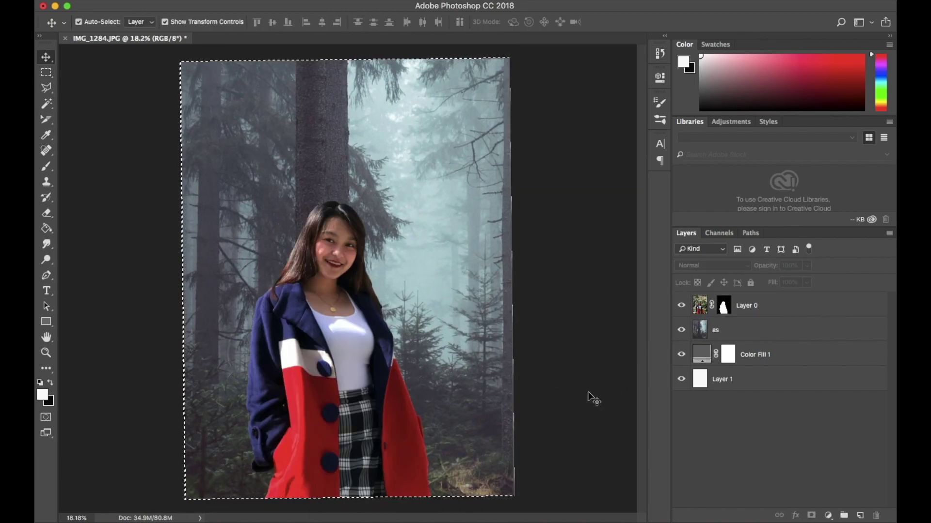
pyautogui.click(337, 141)
pyautogui.hotkey('ctrl', 't')
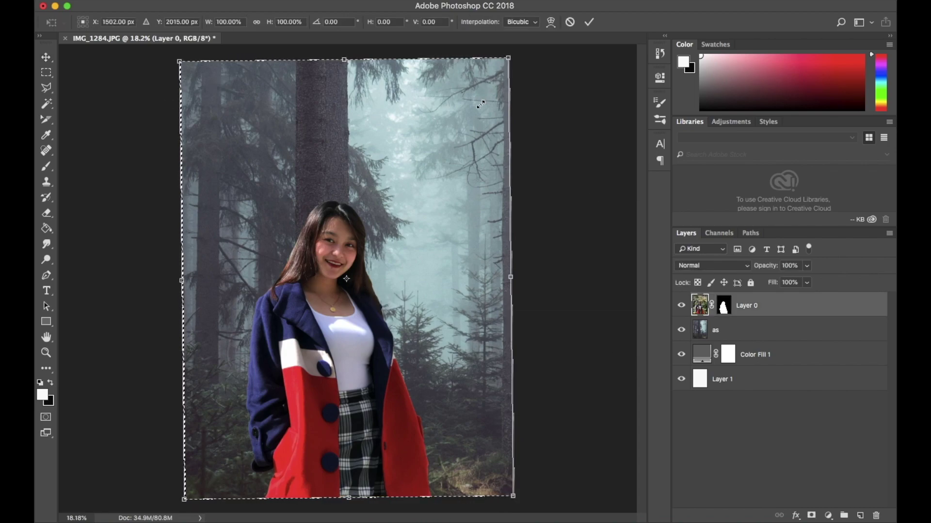
pyautogui.moveTo(180, 61); pyautogui.dragTo(259, 137)
pyautogui.moveTo(448, 294); pyautogui.dragTo(382, 287)
pyautogui.click(660, 53)
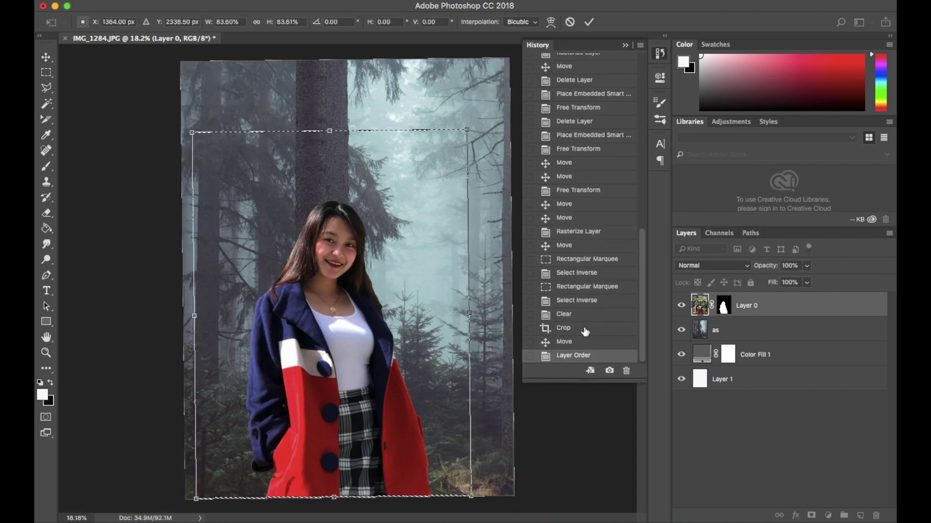
pyautogui.press('Escape')
pyautogui.hotkey('ctrl', 'z')
pyautogui.hotkey('ctrl', 'z')
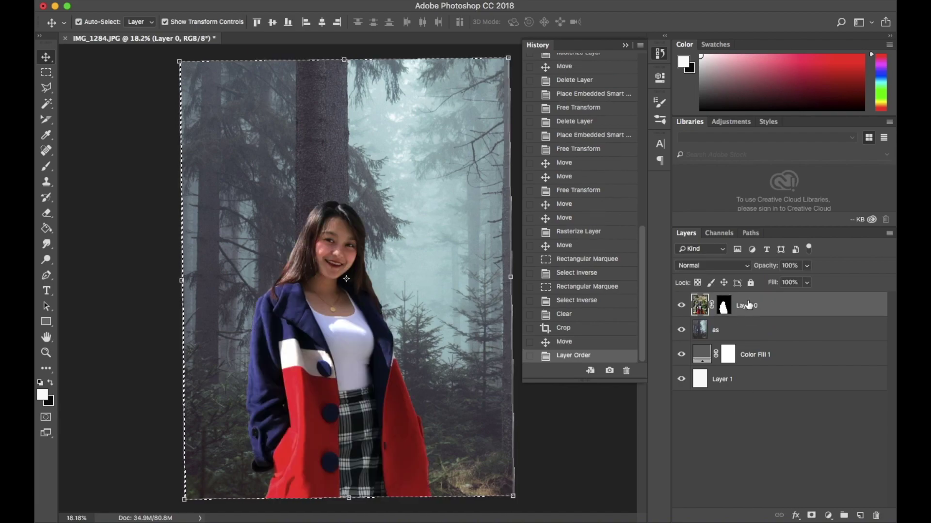
# Shift the forest photo right and restack the layers so the girl sits in front
pyautogui.hotkey('ctrl', 't')
pyautogui.press('Return')
pyautogui.keyDown('shift'); pyautogui.click(723, 310); pyautogui.keyUp('shift')
pyautogui.keyDown('shift'); pyautogui.click(724, 310); pyautogui.keyUp('shift')
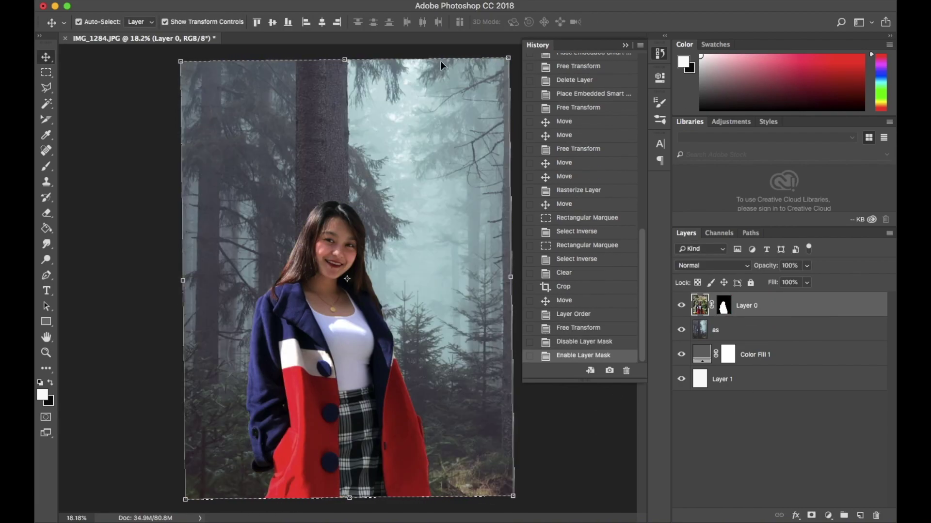
pyautogui.moveTo(308, 318); pyautogui.dragTo(334, 315)
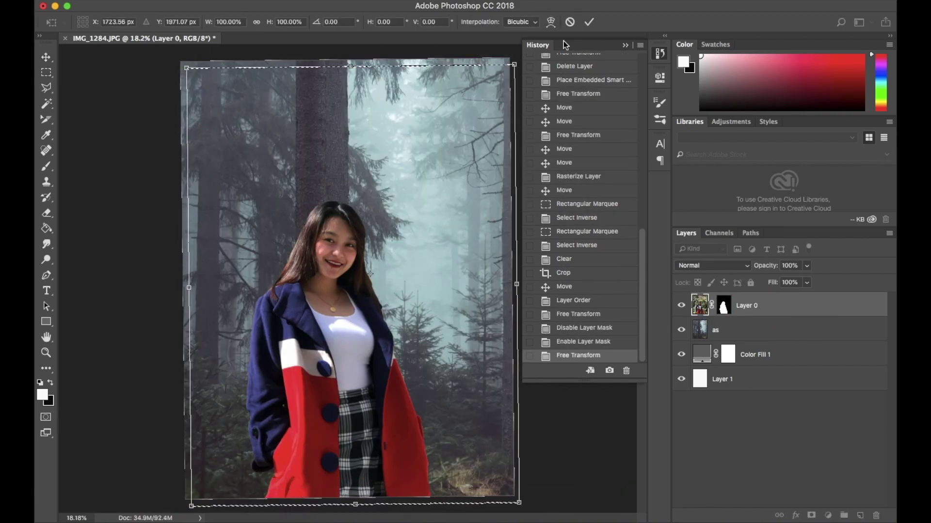
pyautogui.press('Return')
pyautogui.hotkey('ctrl', 'shift', ']')
pyautogui.moveTo(373, 392)
pyautogui.mouseDown()
pyautogui.moveTo(400, 396)
pyautogui.moveTo(366, 395)
pyautogui.moveTo(308, 368)
pyautogui.moveTo(398, 364)
pyautogui.mouseUp()
pyautogui.hotkey('ctrl', '[')
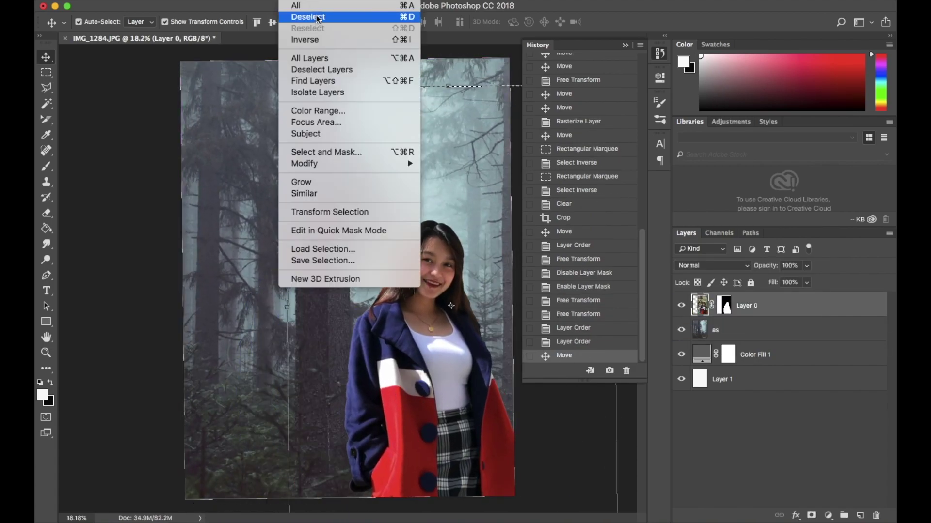
pyautogui.click(316, 16)
# Shrink the girl slightly and nudge her right of centre at the bottom
pyautogui.hotkey('ctrl', 't')
pyautogui.moveTo(340, 393)
pyautogui.mouseDown()
pyautogui.moveTo(407, 393)
pyautogui.moveTo(347, 373)
pyautogui.mouseUp()
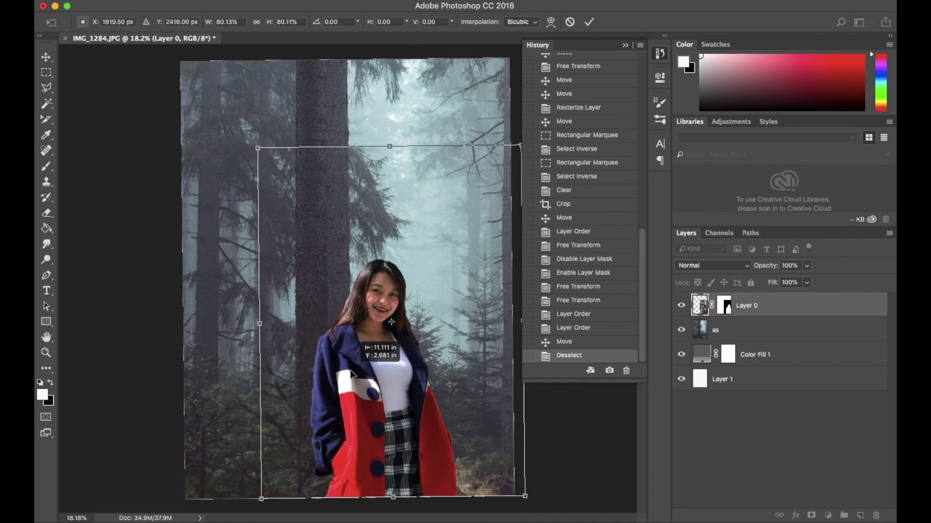
pyautogui.press('Return')
pyautogui.moveTo(406, 433); pyautogui.dragTo(402, 433)
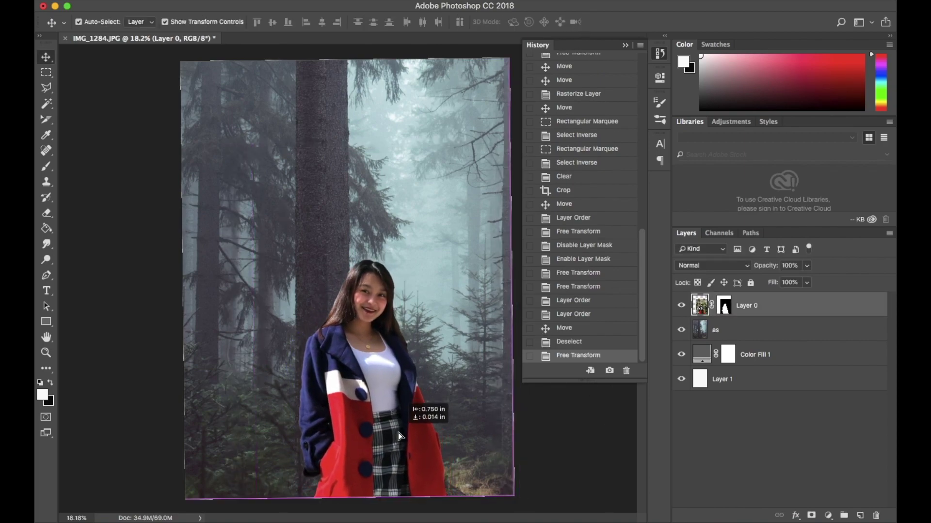
pyautogui.click(589, 395)
pyautogui.moveTo(381, 362); pyautogui.dragTo(388, 374)
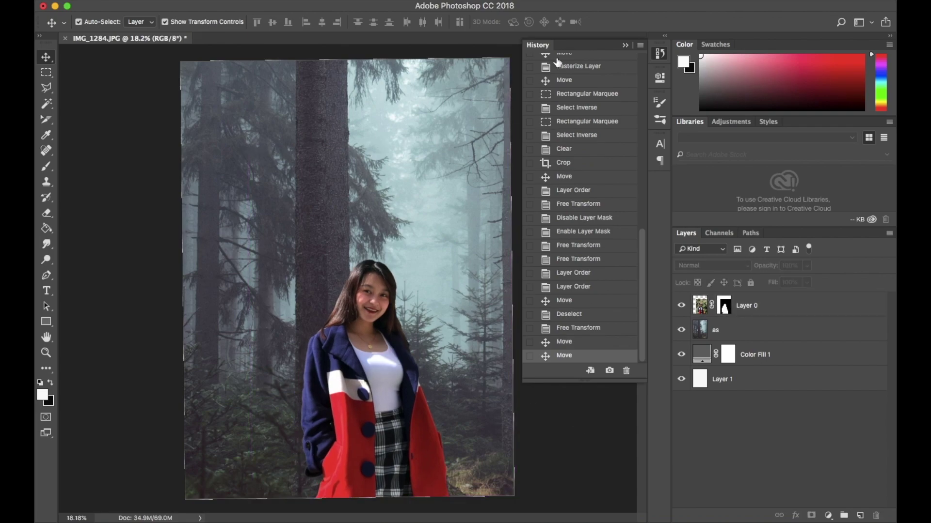
pyautogui.moveTo(371, 382); pyautogui.dragTo(380, 380)
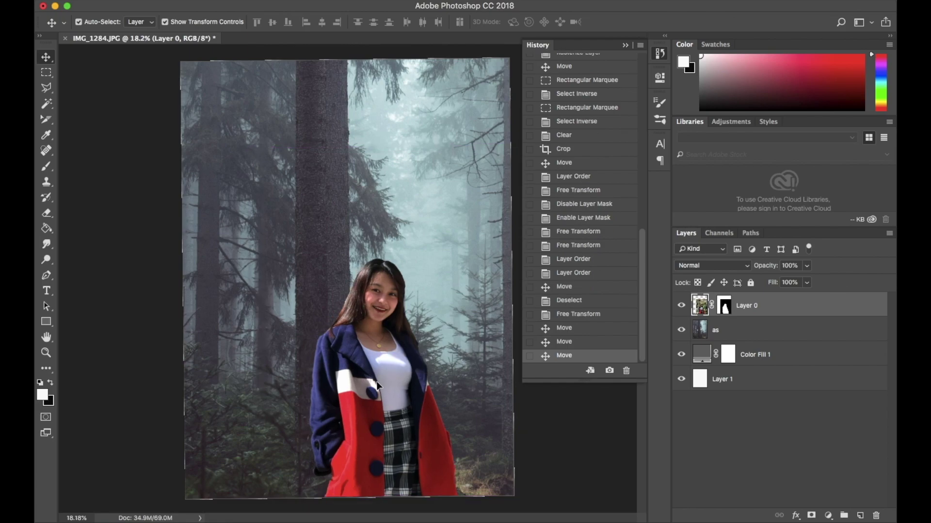
pyautogui.click(569, 418)
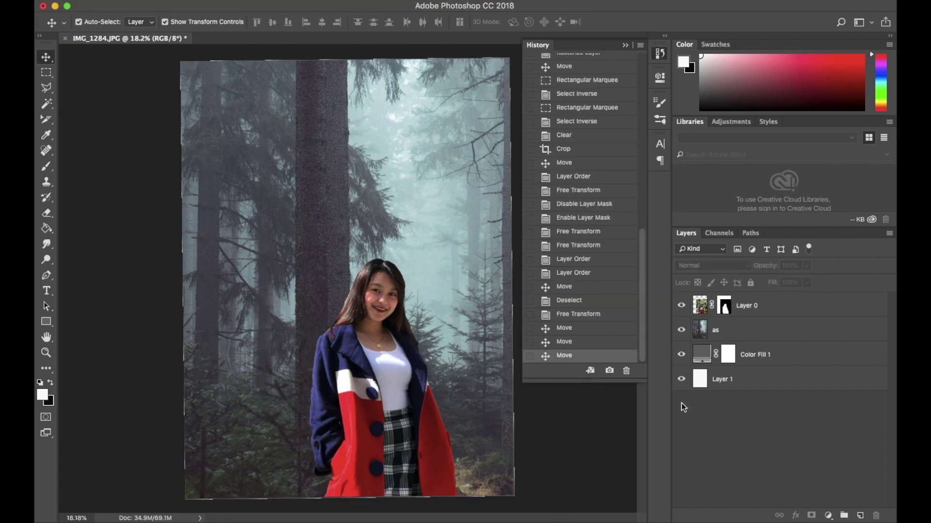
pyautogui.click(628, 46)
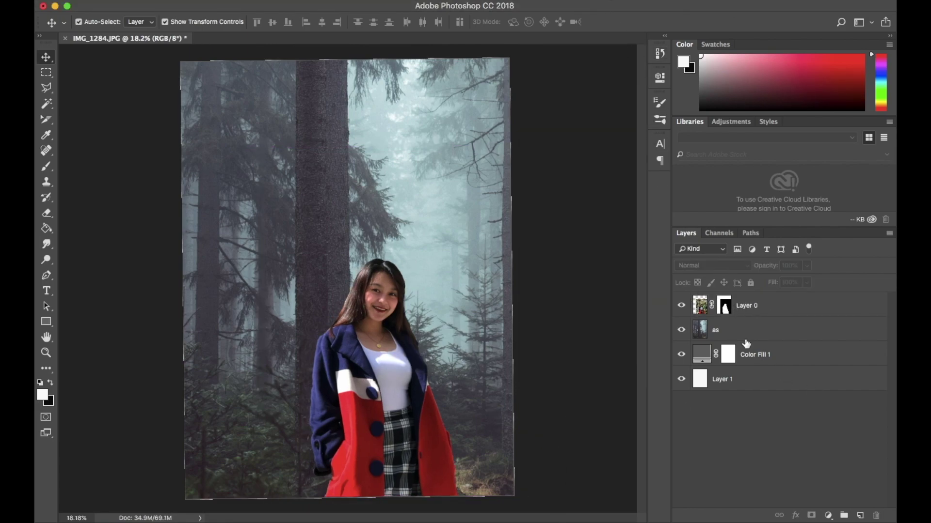
pyautogui.click(736, 332)
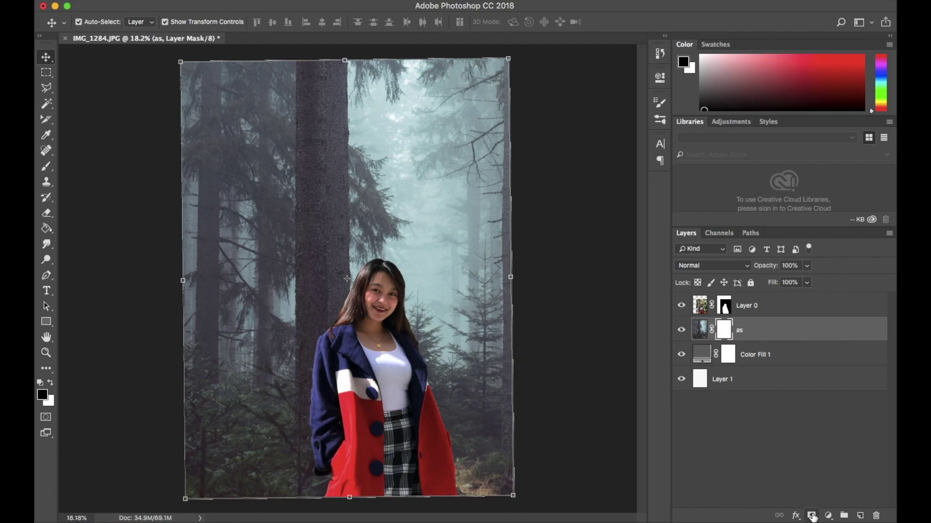
# Add Curves 1 above the forest, lowering highlights and midtones to darken the background
pyautogui.hotkey('ctrl', 'z')
pyautogui.click(828, 516)
pyautogui.click(824, 346)
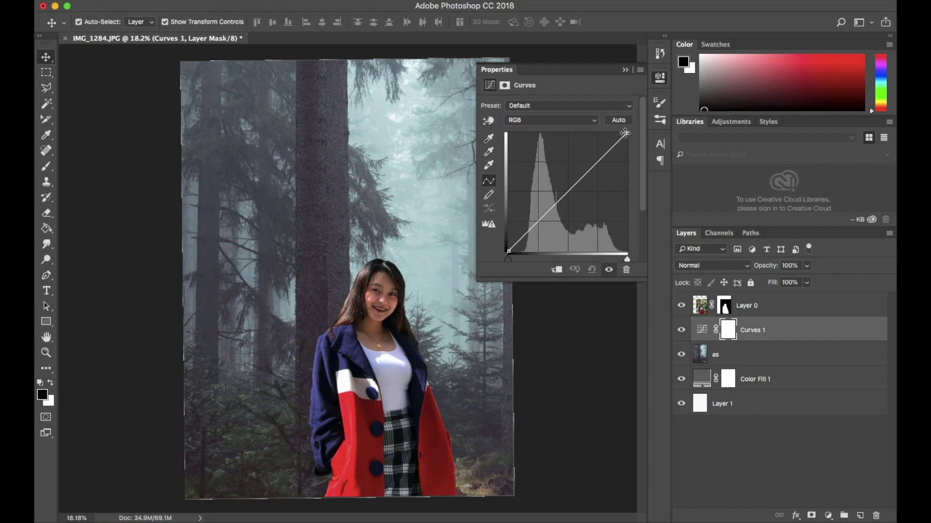
pyautogui.moveTo(625, 138); pyautogui.dragTo(625, 150)
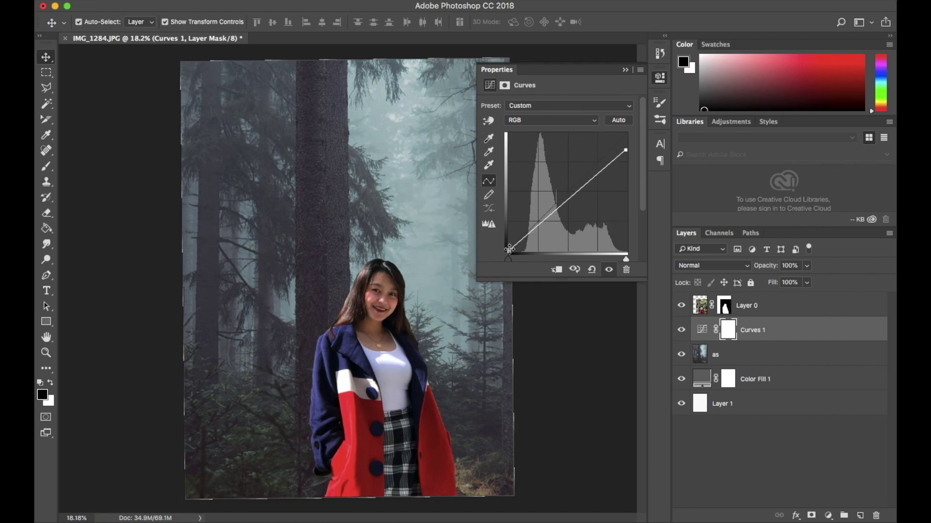
pyautogui.moveTo(509, 250); pyautogui.dragTo(506, 246)
pyautogui.moveTo(595, 179); pyautogui.dragTo(601, 177)
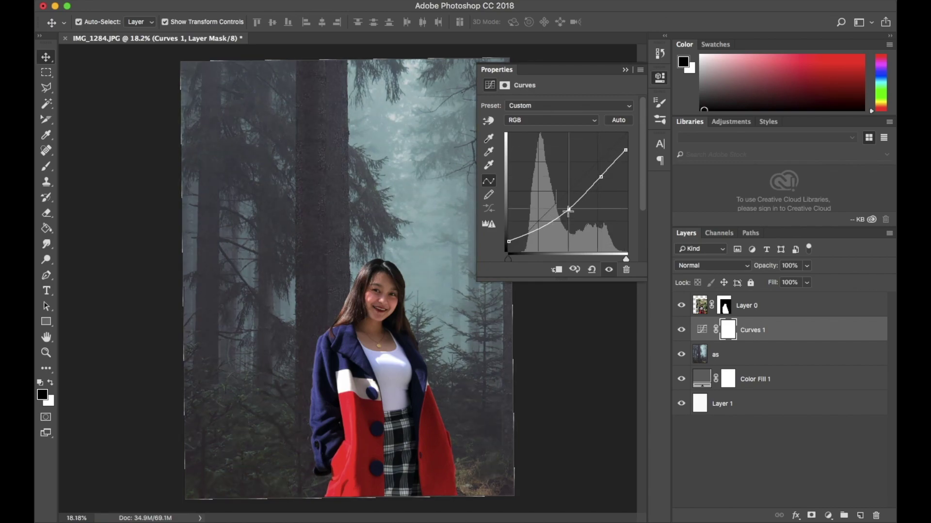
pyautogui.moveTo(568, 210); pyautogui.dragTo(570, 216)
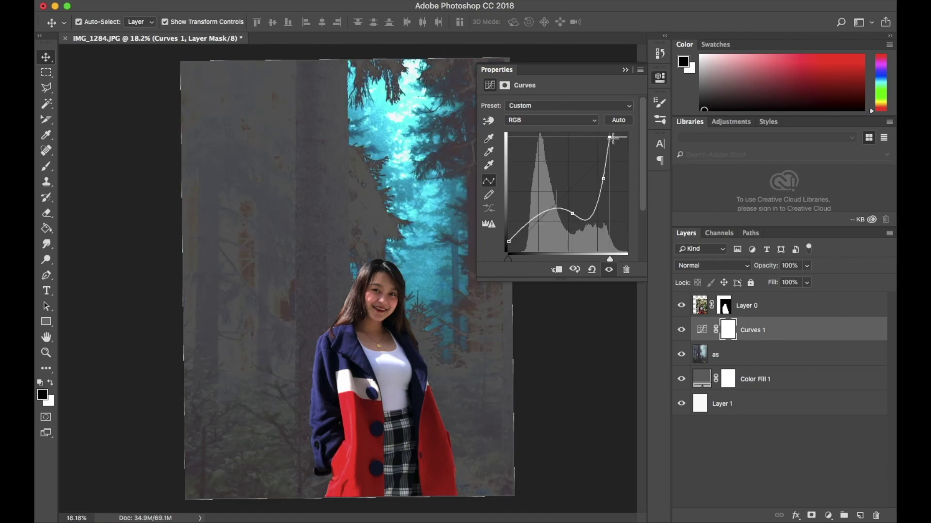
pyautogui.moveTo(625, 144); pyautogui.dragTo(610, 177)
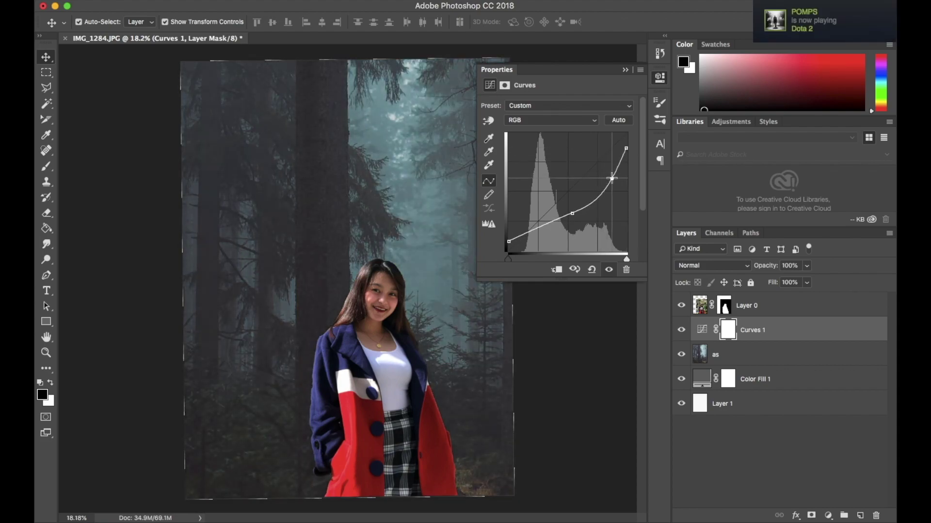
pyautogui.moveTo(572, 214); pyautogui.dragTo(572, 223)
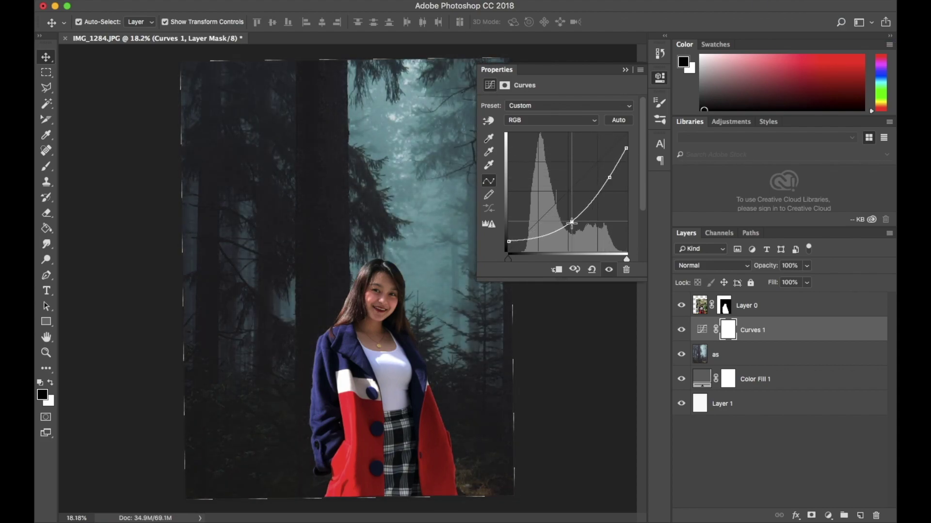
pyautogui.click(625, 69)
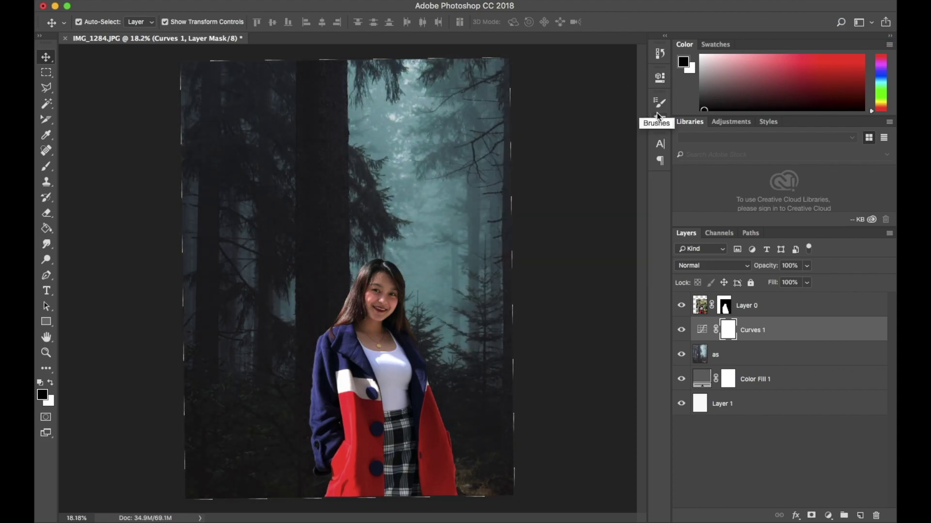
# Set Brightness to -117, then add Curves 2 with a lowered midtone point
pyautogui.moveTo(537, 134); pyautogui.dragTo(509, 134)
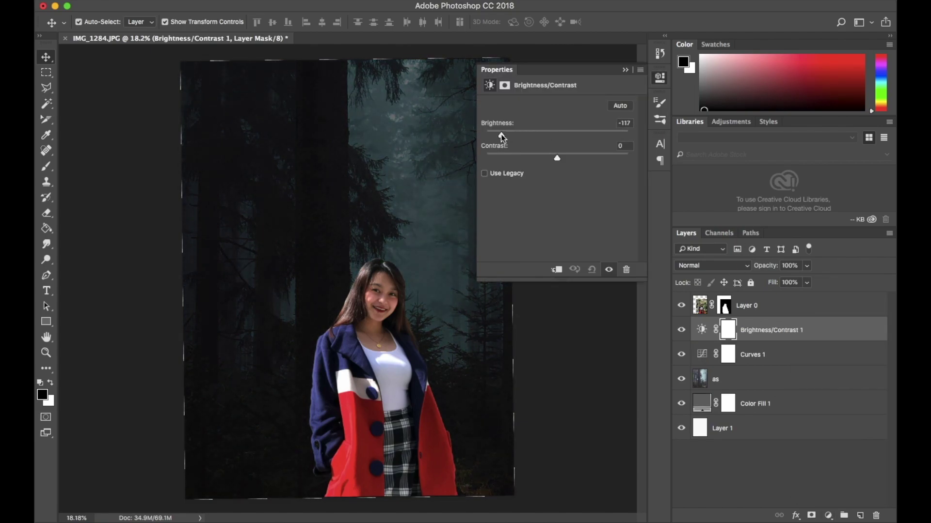
pyautogui.click(625, 70)
pyautogui.moveTo(830, 518); pyautogui.dragTo(810, 335)
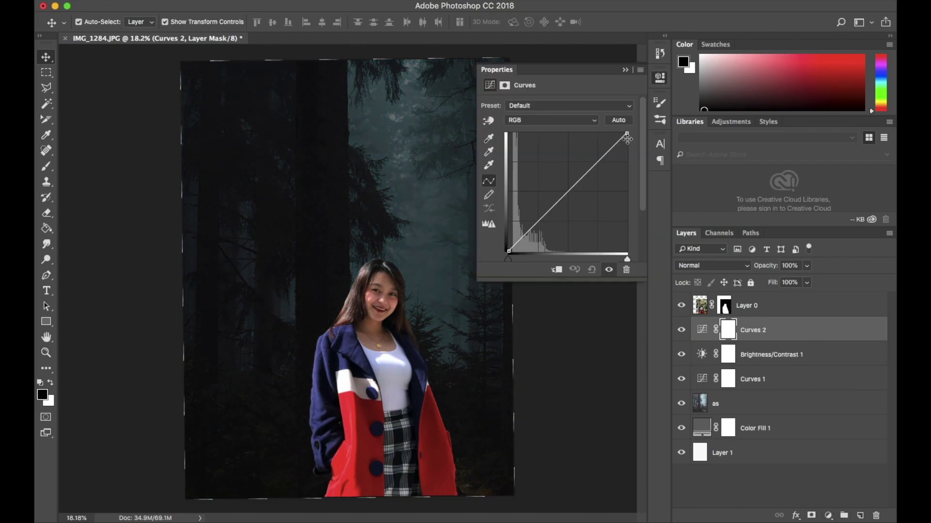
pyautogui.moveTo(560, 206); pyautogui.dragTo(550, 216)
pyautogui.moveTo(600, 167); pyautogui.dragTo(605, 166)
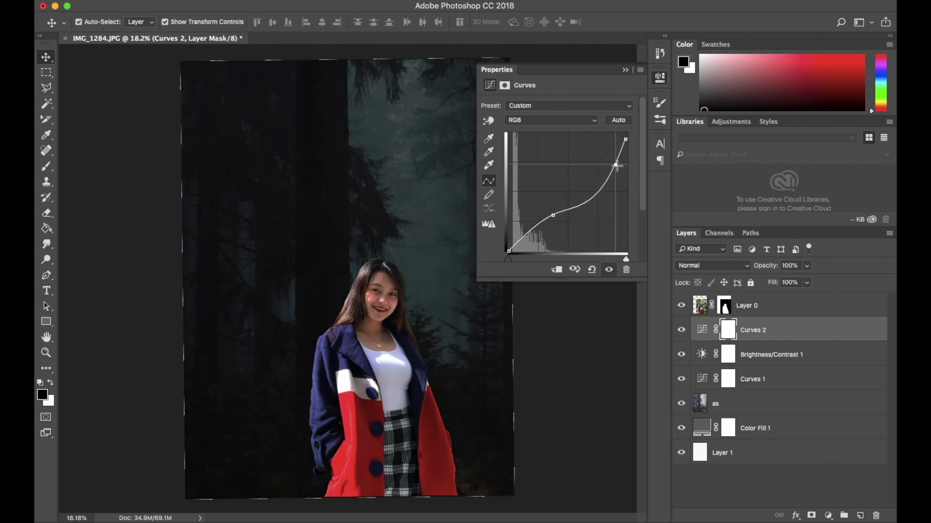
pyautogui.moveTo(515, 247); pyautogui.dragTo(514, 244)
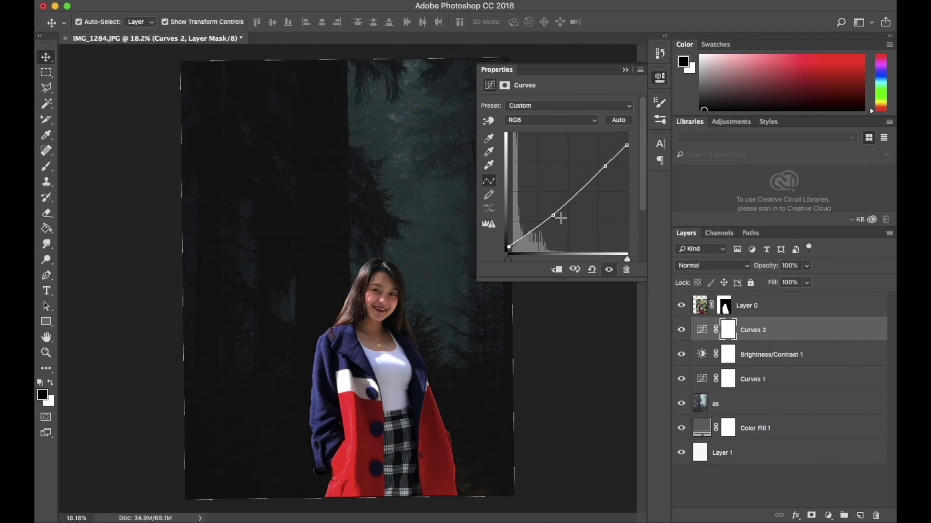
pyautogui.click(626, 69)
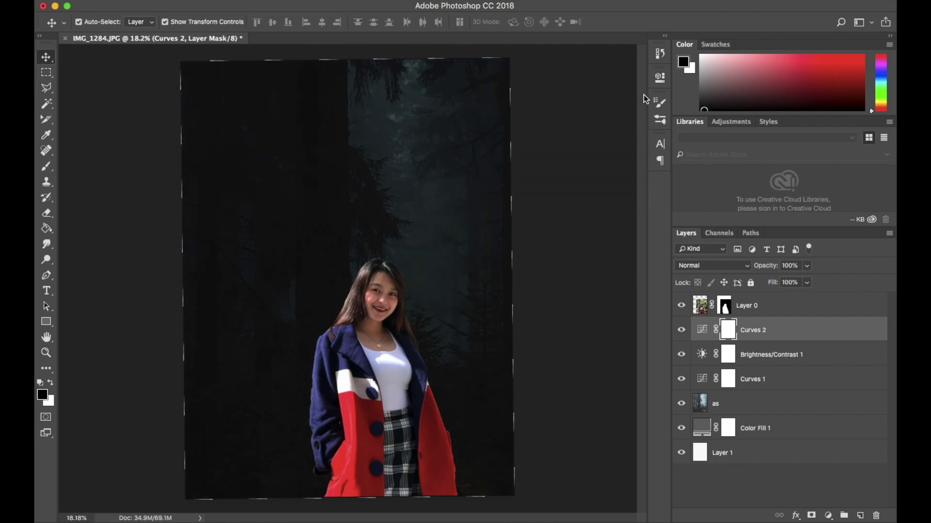
# Add Curves 3 above Layer 0 and pull the RGB curve down to darken everything
pyautogui.click(746, 306)
pyautogui.click(828, 515)
pyautogui.click(822, 345)
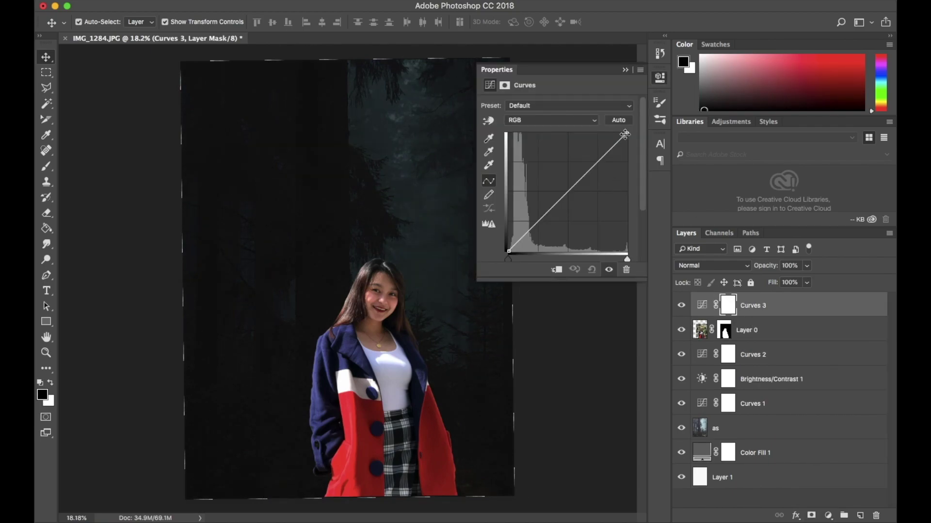
pyautogui.moveTo(605, 161); pyautogui.dragTo(570, 218)
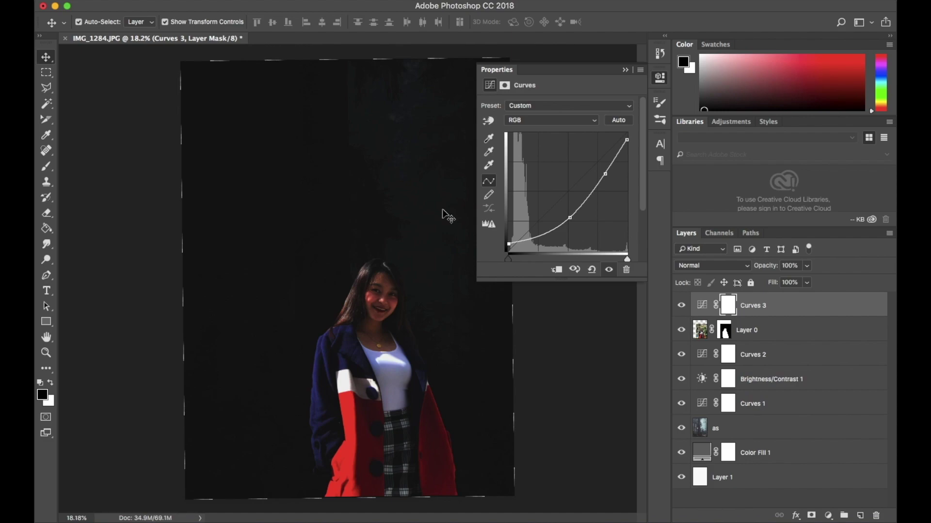
# Bend the Blue channel curve, cutting blue in the midtones and pushing blue into the shadows
pyautogui.click(539, 120)
pyautogui.click(557, 151)
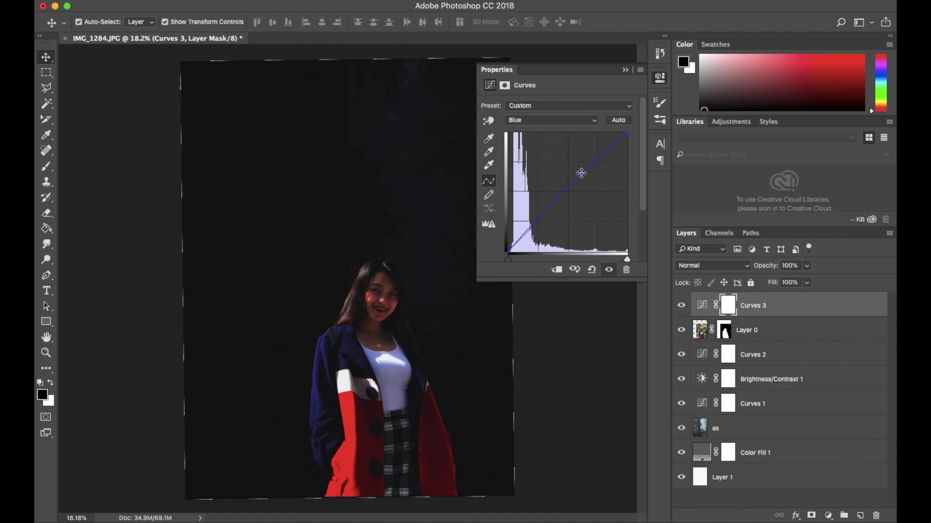
pyautogui.hotkey('alt', '4')
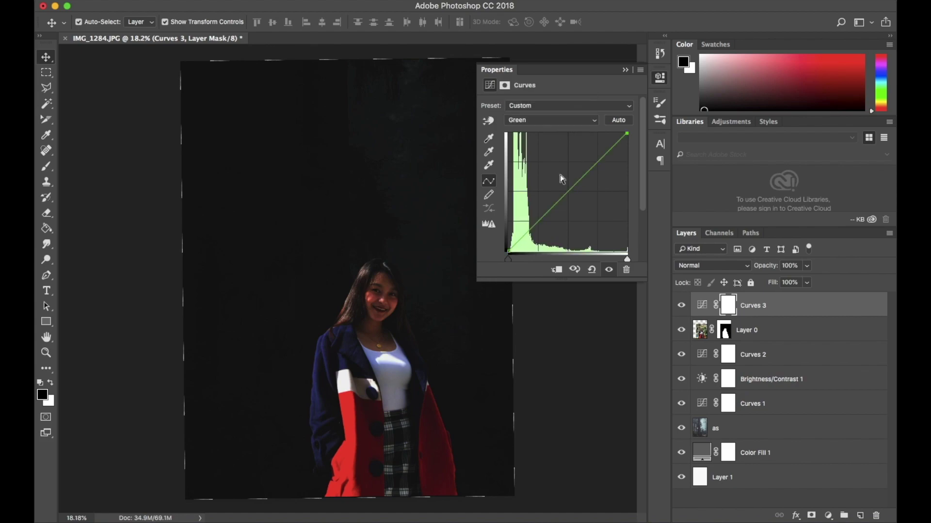
pyautogui.hotkey('alt', '3')
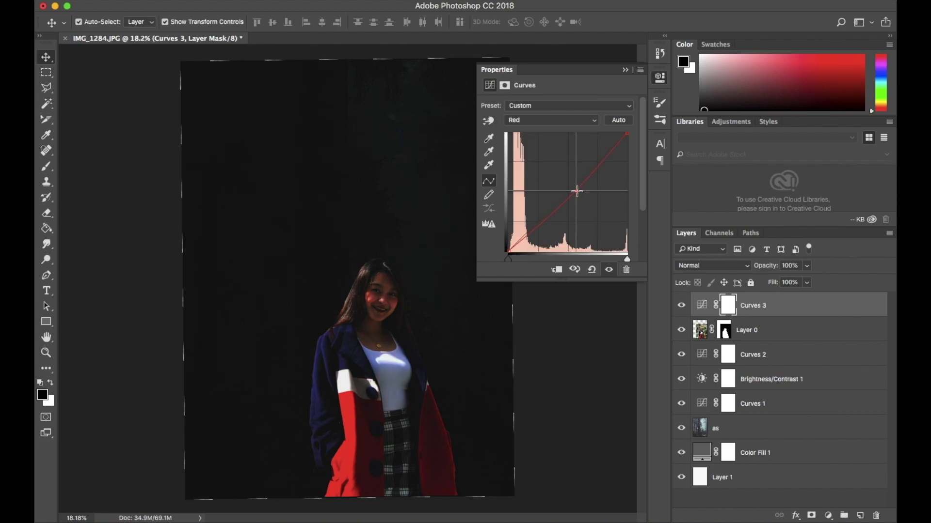
pyautogui.click(556, 121)
pyautogui.click(556, 130)
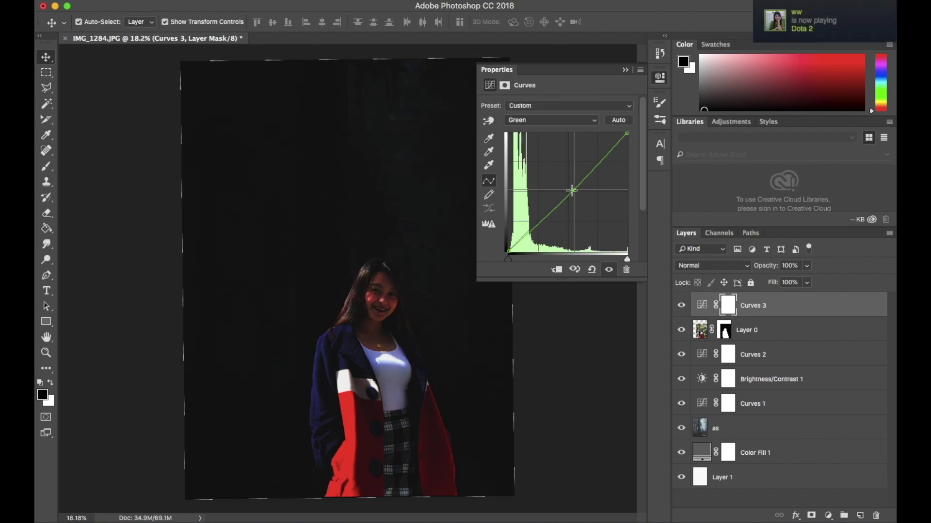
pyautogui.hotkey('alt', '3')
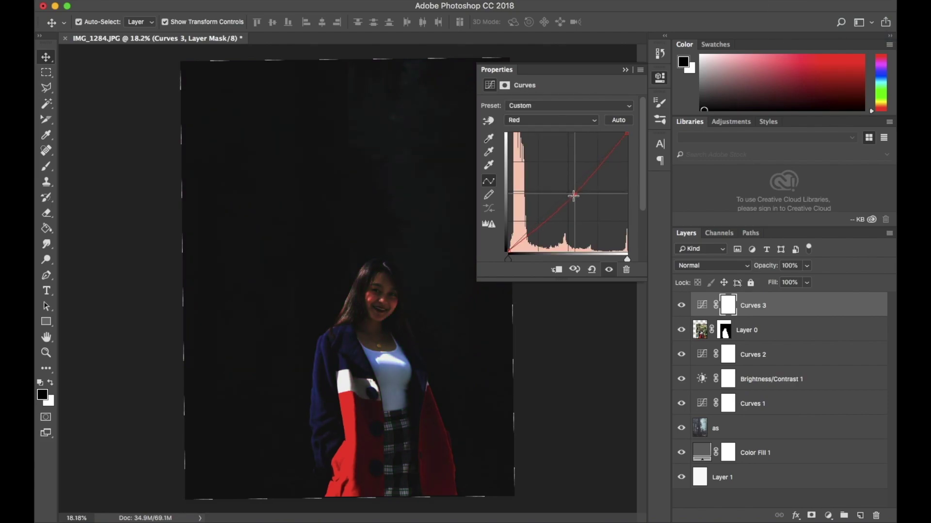
pyautogui.click(552, 121)
pyautogui.click(552, 139)
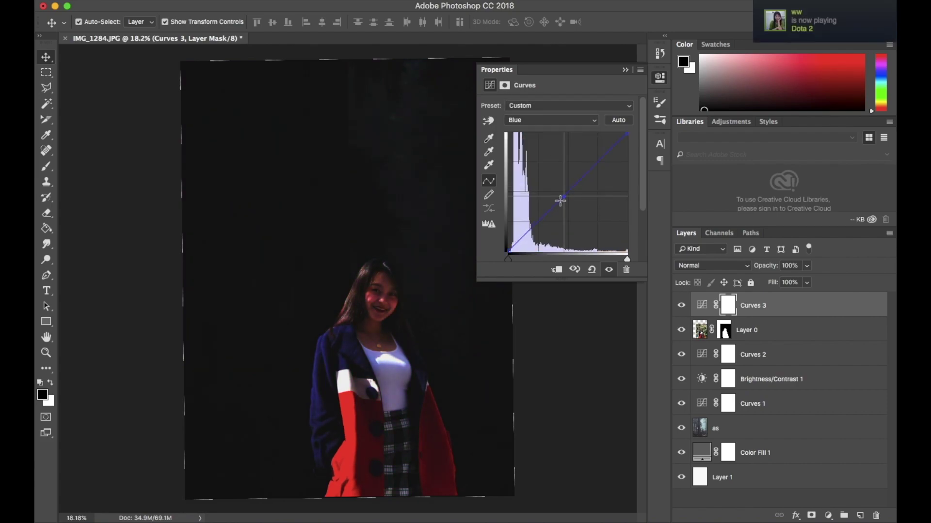
pyautogui.click(584, 171)
pyautogui.moveTo(544, 212)
pyautogui.mouseDown()
pyautogui.moveTo(552, 221)
pyautogui.moveTo(555, 209)
pyautogui.mouseUp()
pyautogui.moveTo(508, 252); pyautogui.dragTo(507, 234)
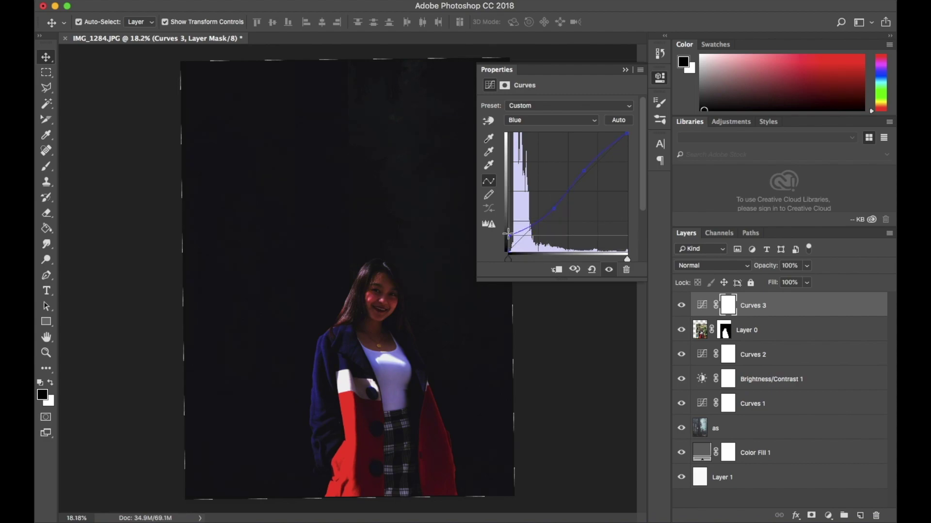
# Return to the RGB curve and add a point that brightens the image slightly
pyautogui.click(537, 120)
pyautogui.click(533, 100)
pyautogui.hotkey('alt', '4')
pyautogui.hotkey('alt', '5')
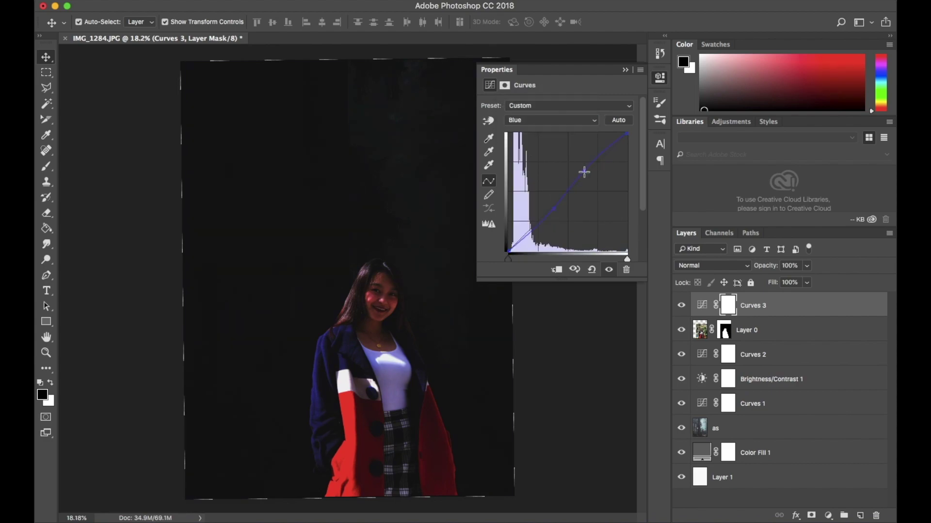
pyautogui.click(548, 122)
pyautogui.click(544, 97)
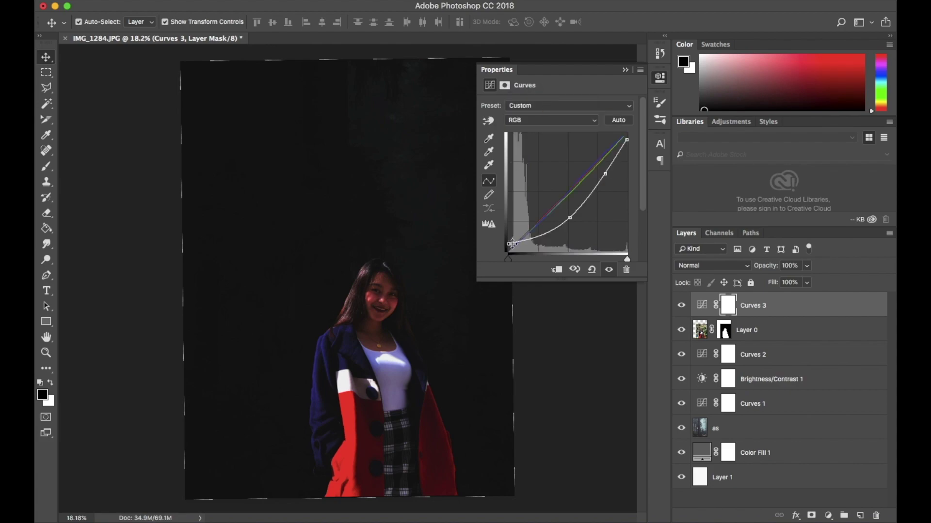
pyautogui.moveTo(570, 218); pyautogui.dragTo(568, 214)
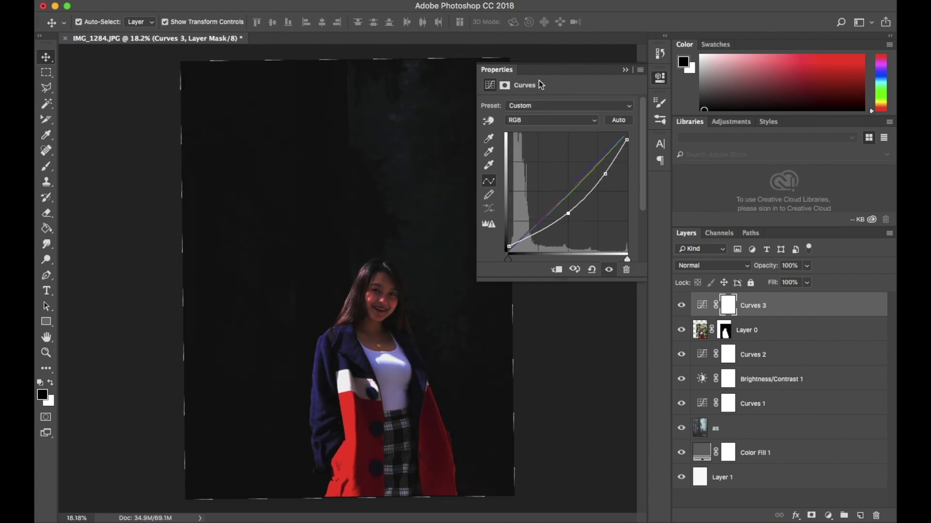
pyautogui.click(625, 70)
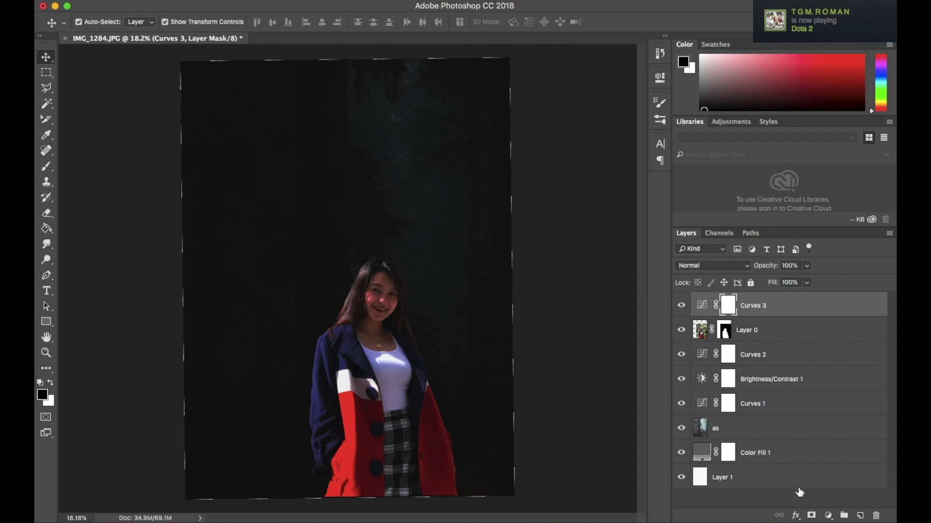
# Reopen Curves 3 and add another point on the Blue channel curve
pyautogui.doubleClick(701, 305)
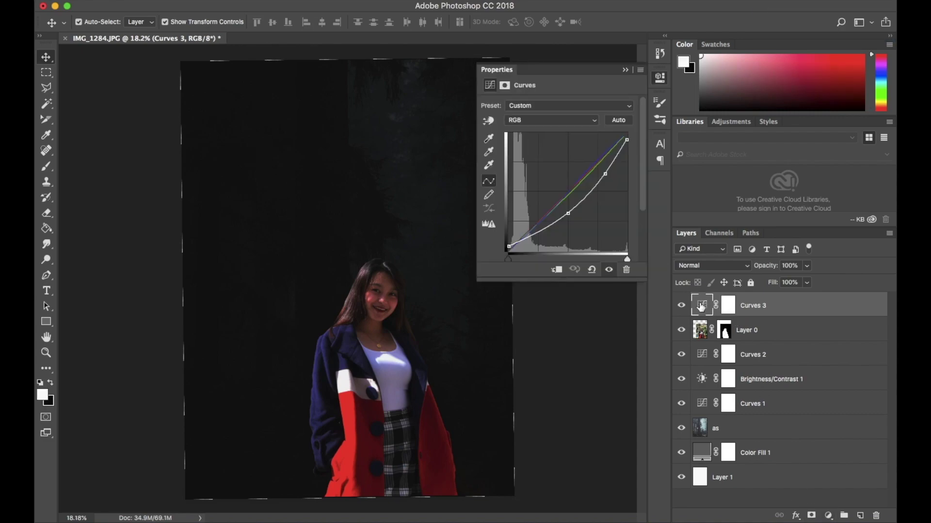
pyautogui.click(542, 119)
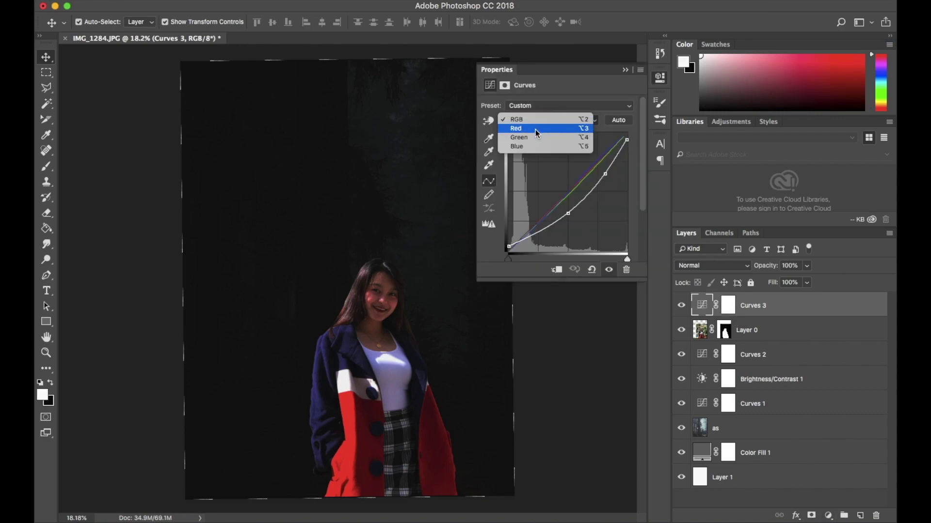
pyautogui.click(533, 140)
pyautogui.click(543, 119)
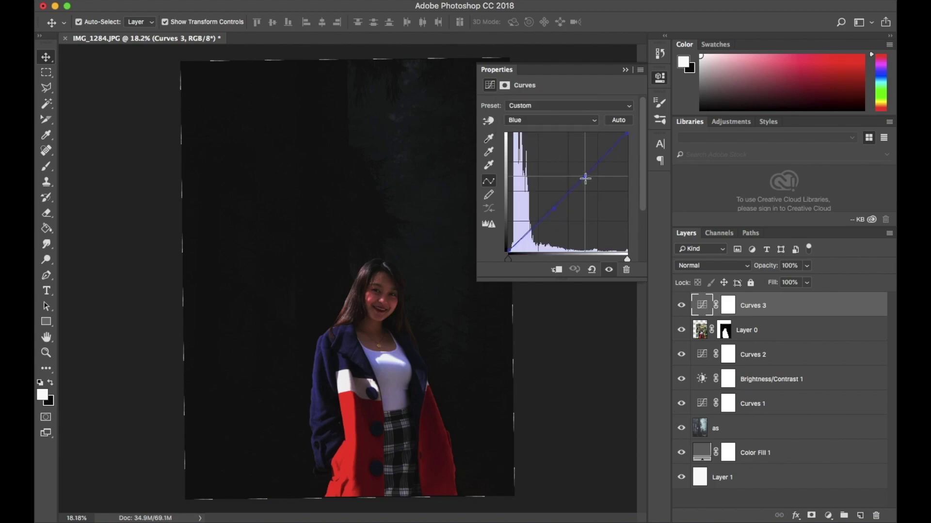
pyautogui.click(554, 212)
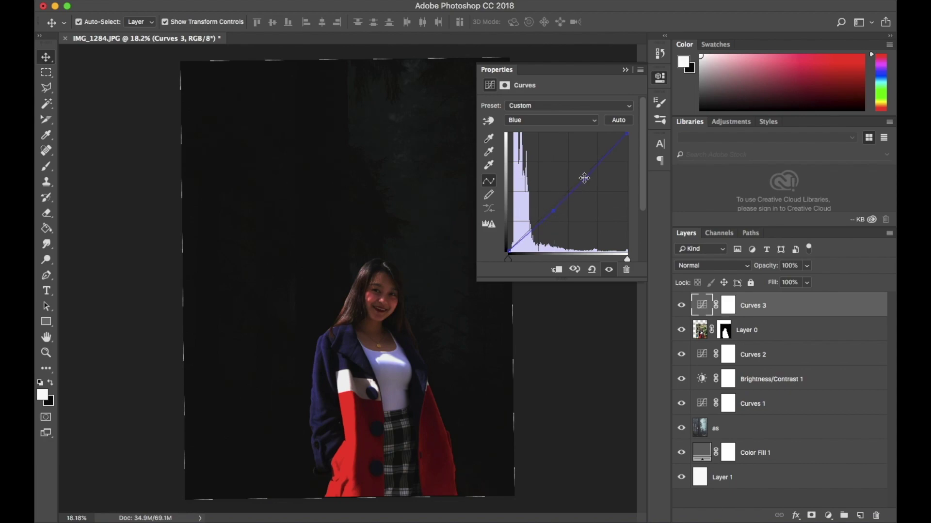
pyautogui.click(626, 70)
pyautogui.click(812, 516)
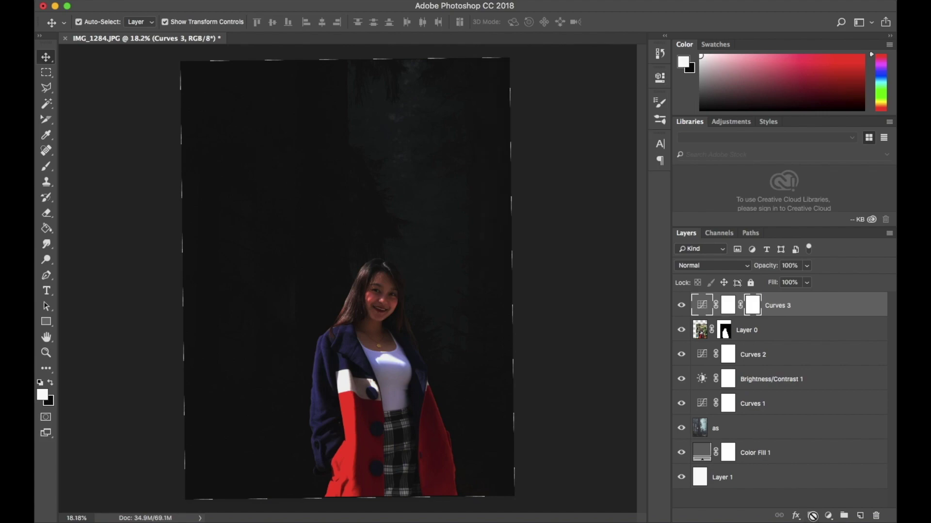
pyautogui.hotkey('ctrl', 'z')
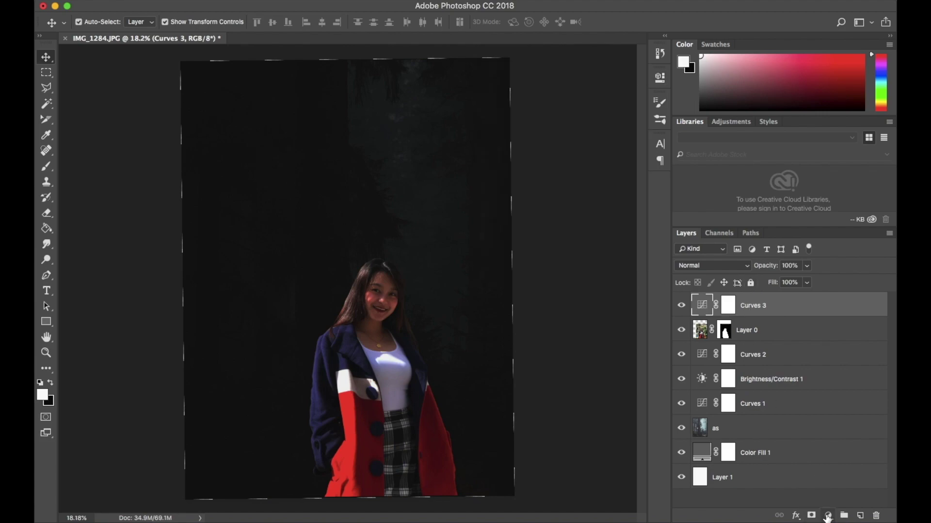
# Add Curves 4 and shape its RGB curve with highlight, midtone and shadow points
pyautogui.click(827, 516)
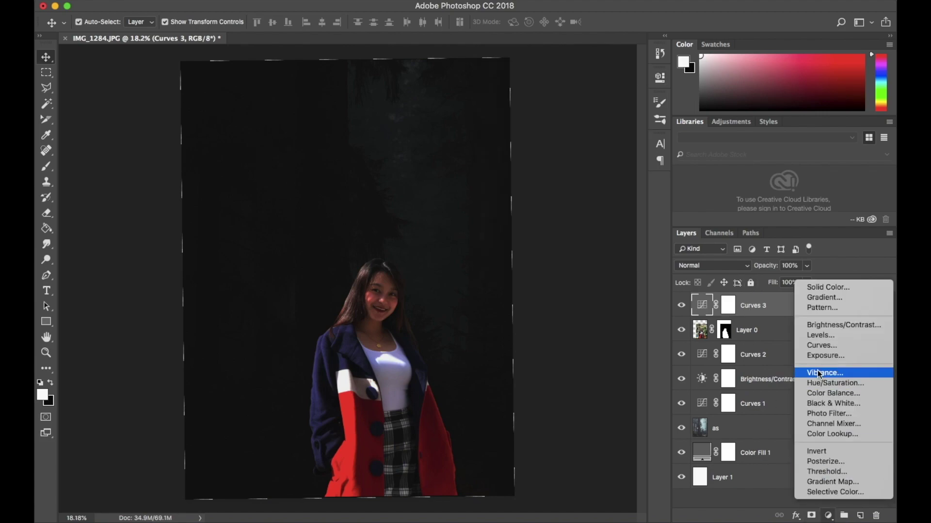
pyautogui.click(813, 344)
pyautogui.moveTo(625, 137); pyautogui.dragTo(626, 142)
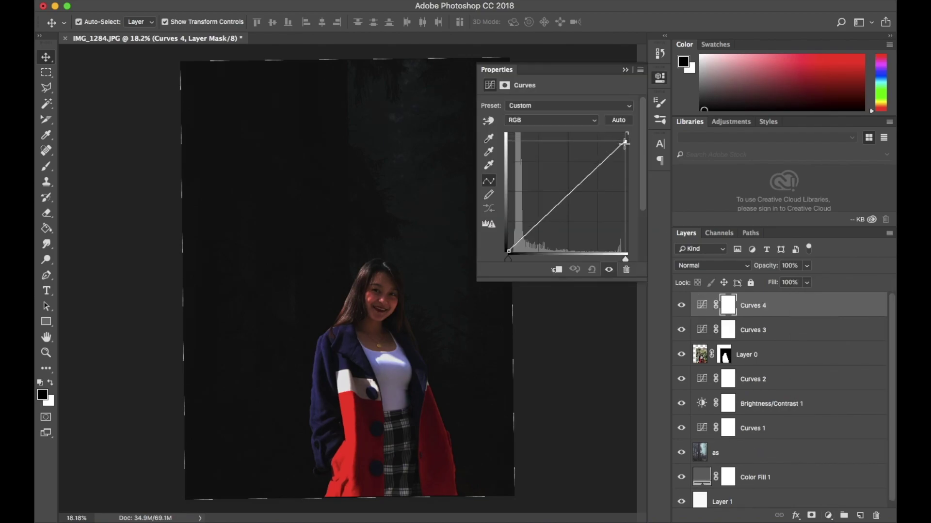
pyautogui.moveTo(591, 168); pyautogui.dragTo(590, 190)
pyautogui.moveTo(545, 226); pyautogui.dragTo(556, 221)
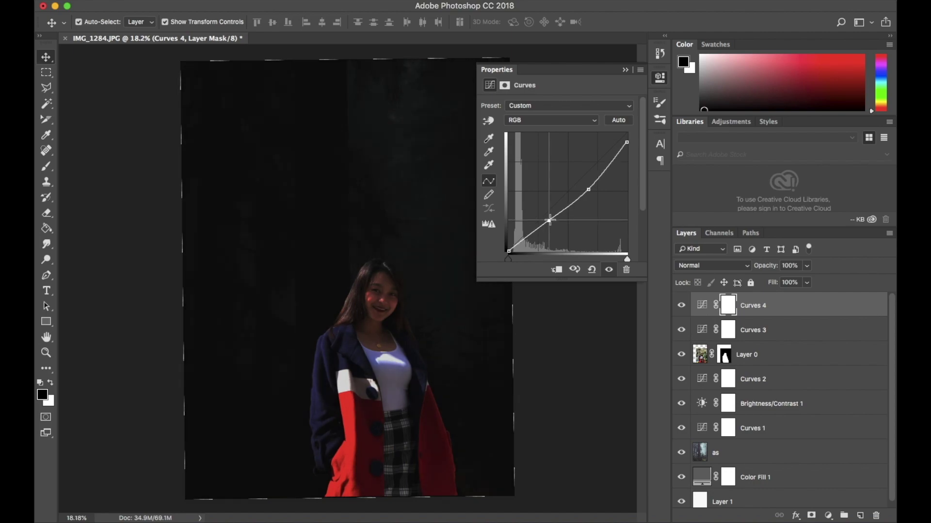
pyautogui.moveTo(508, 251); pyautogui.dragTo(518, 258)
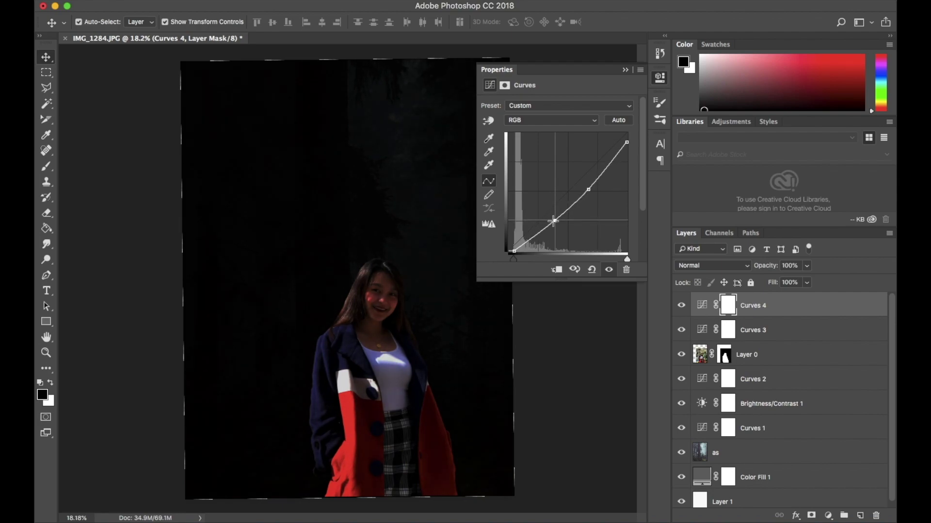
pyautogui.moveTo(554, 222); pyautogui.dragTo(551, 223)
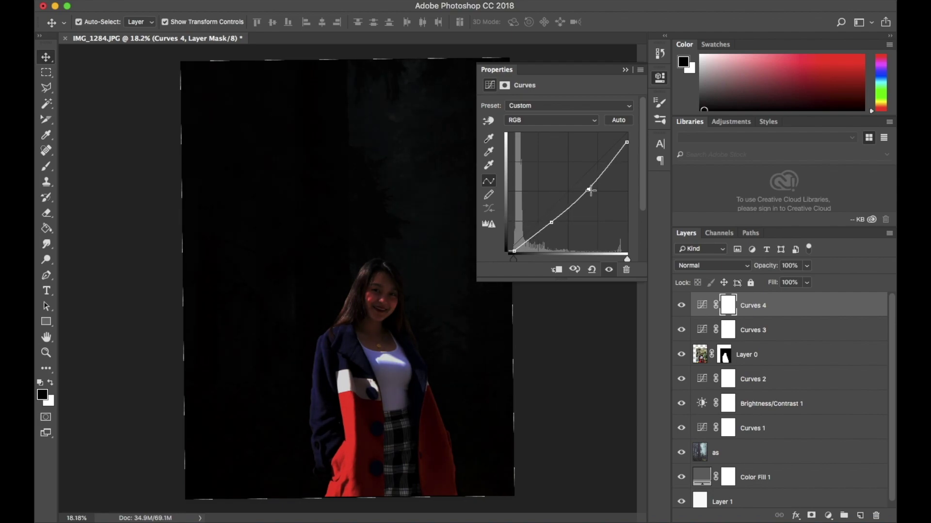
pyautogui.moveTo(589, 189); pyautogui.dragTo(592, 200)
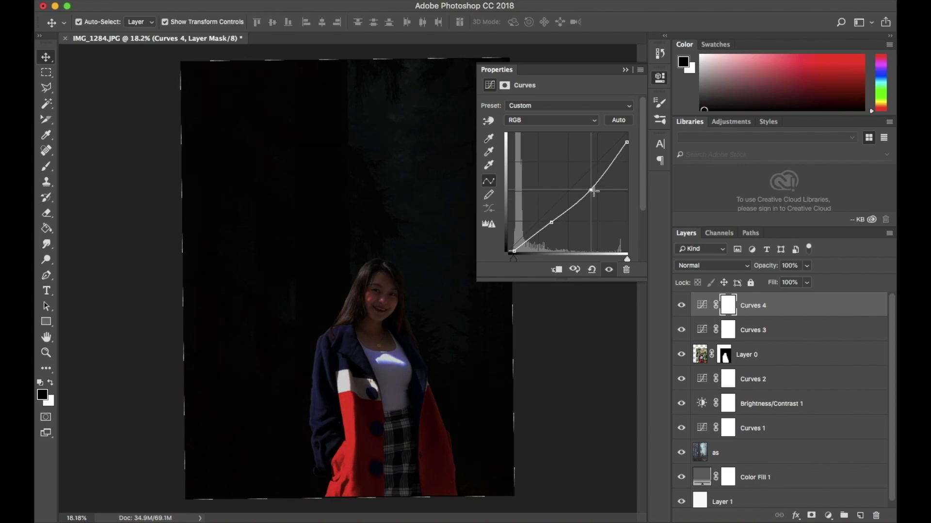
# Replace Curves 4 with a fresh Curves layer whose curve bows down to darken
pyautogui.click(727, 306)
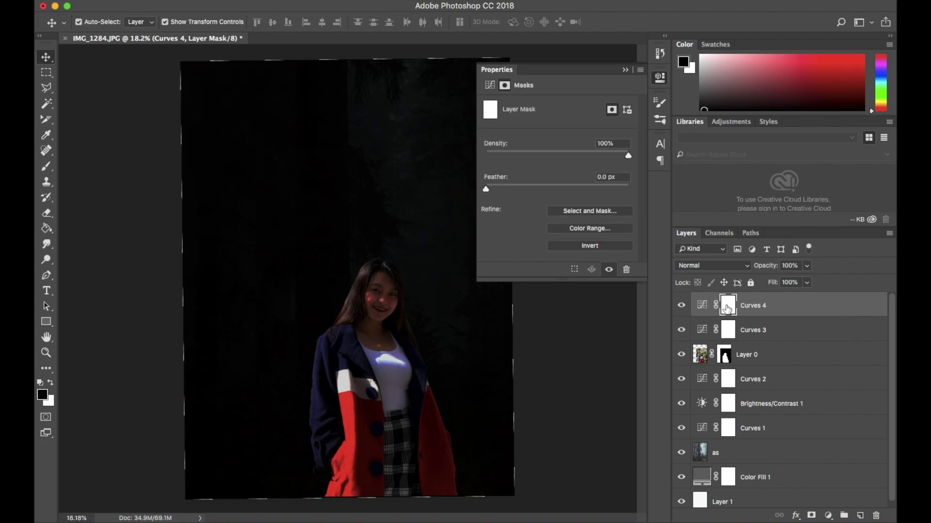
pyautogui.press('Delete')
pyautogui.click(829, 515)
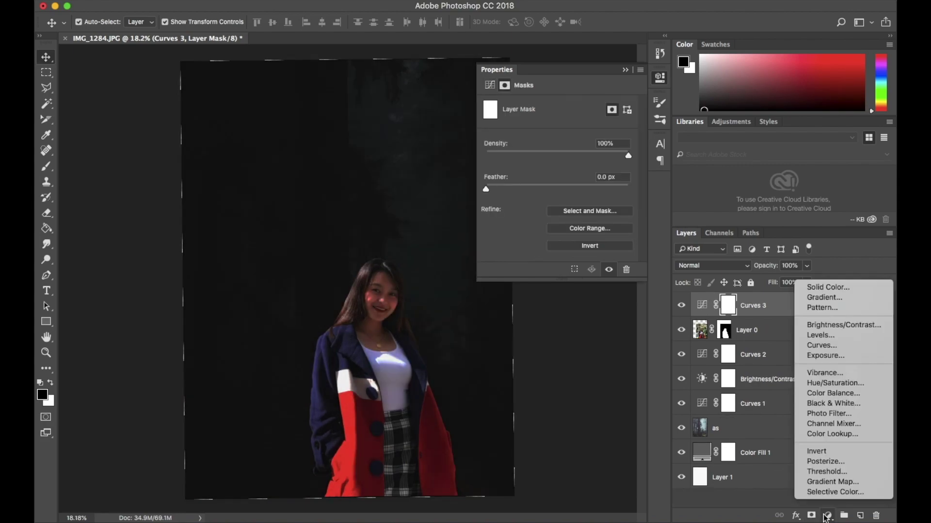
pyautogui.click(824, 348)
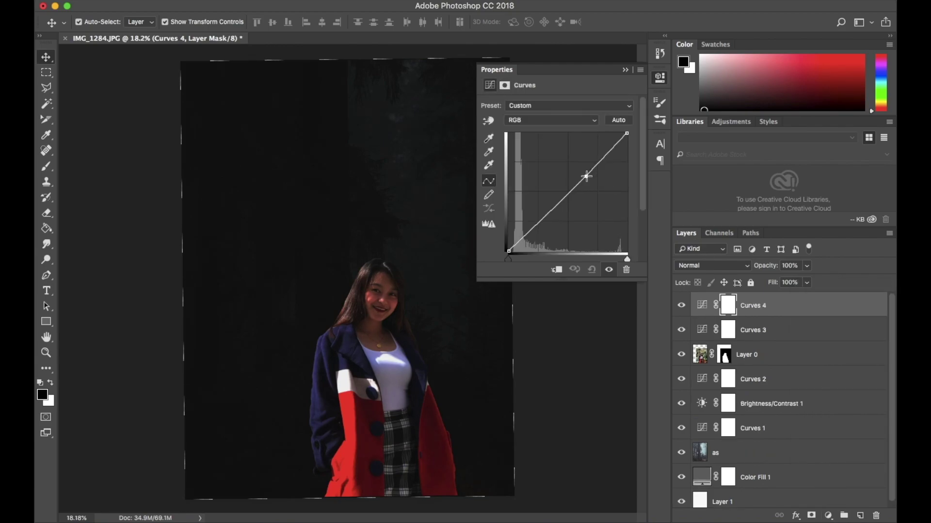
pyautogui.moveTo(586, 175); pyautogui.dragTo(586, 190)
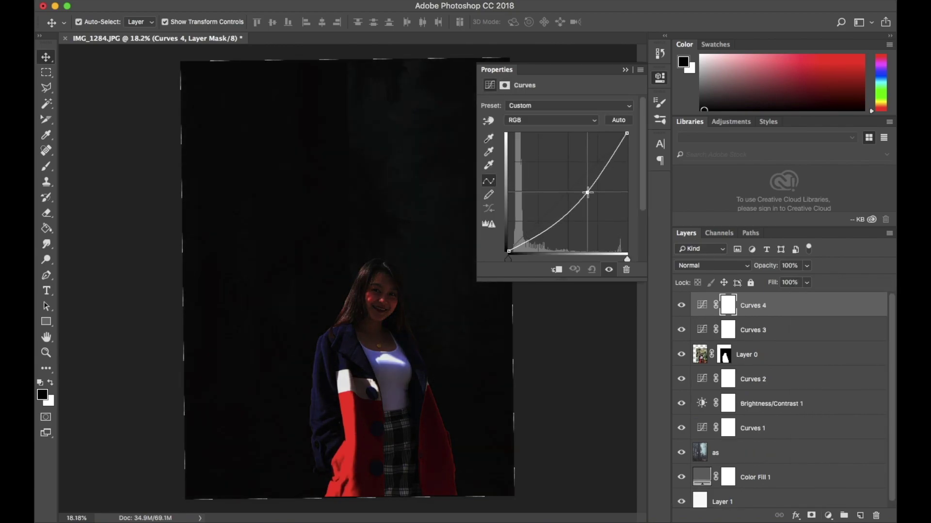
pyautogui.moveTo(587, 192)
pyautogui.mouseDown()
pyautogui.moveTo(567, 215)
pyautogui.moveTo(591, 210)
pyautogui.moveTo(577, 203)
pyautogui.moveTo(553, 228)
pyautogui.mouseUp()
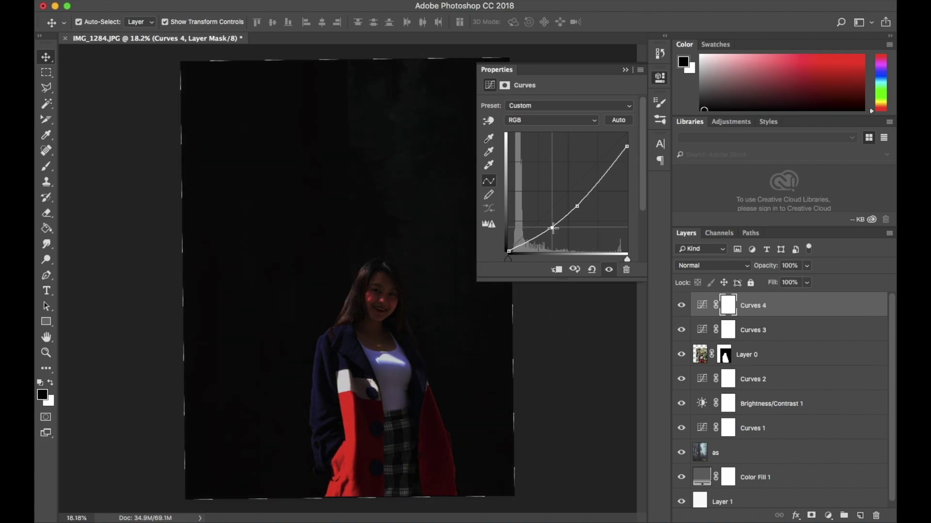
pyautogui.moveTo(611, 180); pyautogui.dragTo(601, 180)
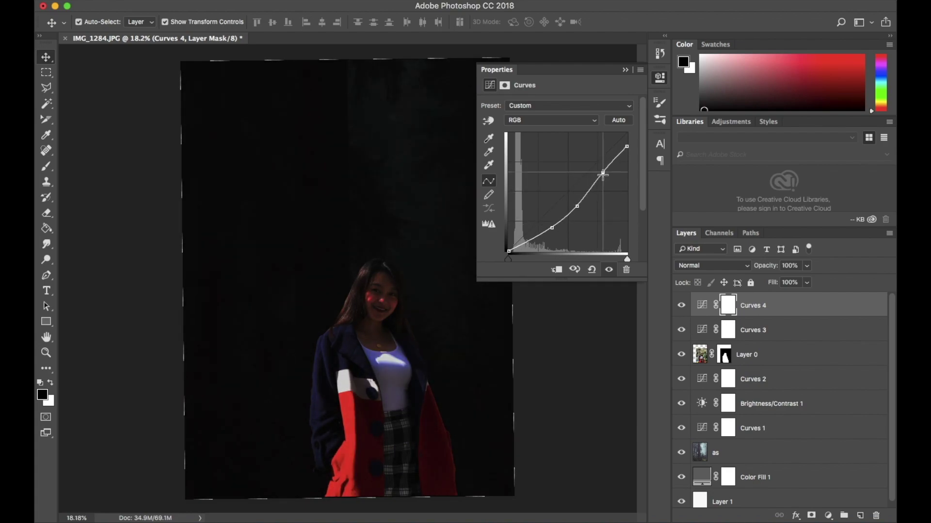
pyautogui.click(623, 69)
# Invert the Curves 4 mask to black and load the Layer 0 mask as a selection
pyautogui.hotkey('ctrl', 'i')
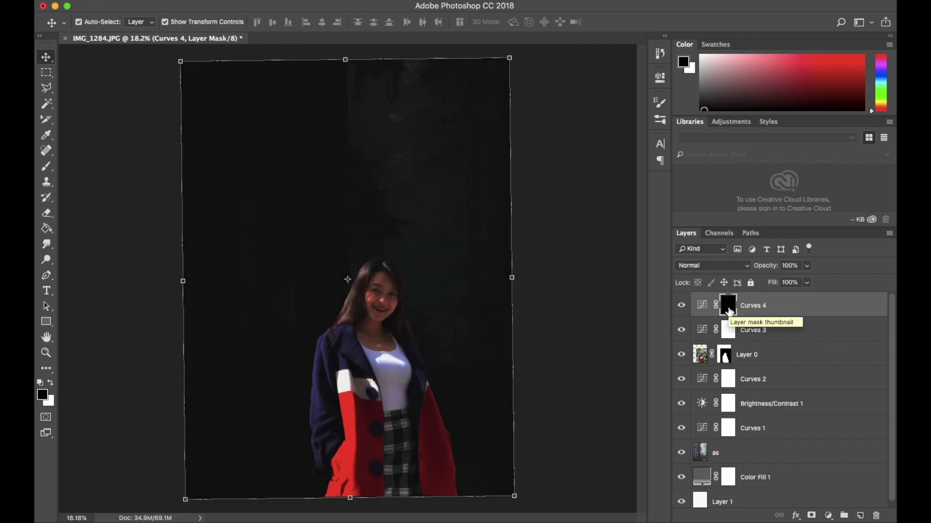
pyautogui.press('b')
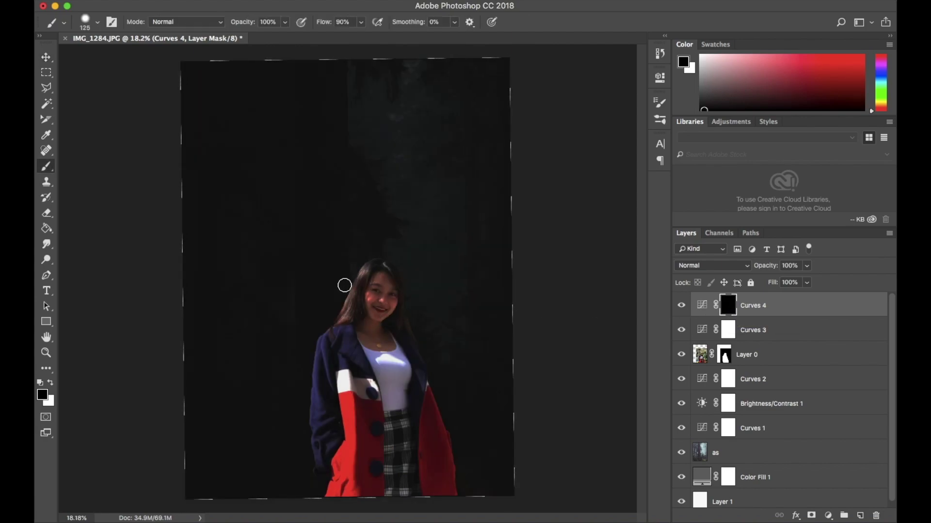
pyautogui.keyDown('alt'); pyautogui.click(725, 357); pyautogui.keyUp('alt')
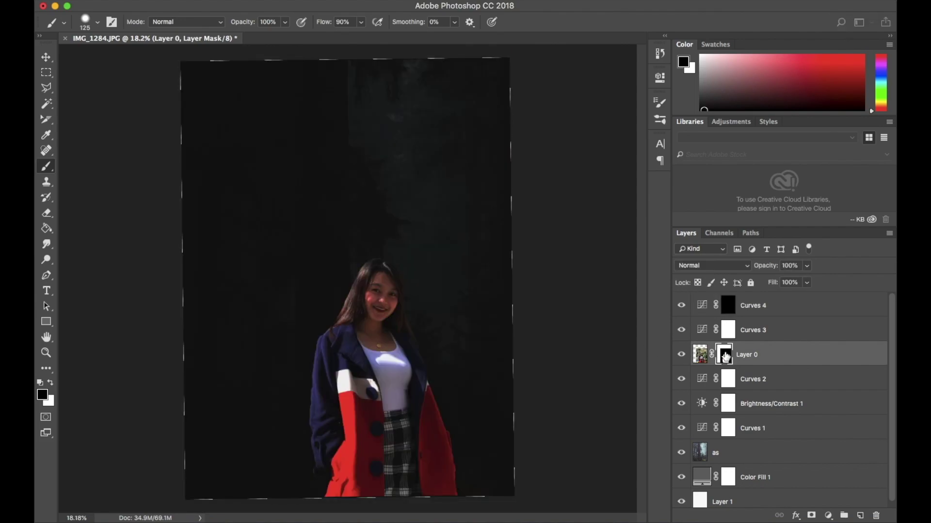
pyautogui.keyDown('ctrl'); pyautogui.click(725, 357); pyautogui.keyUp('ctrl')
pyautogui.keyDown('ctrl'); pyautogui.click(728, 305); pyautogui.keyUp('ctrl')
pyautogui.press('Return')
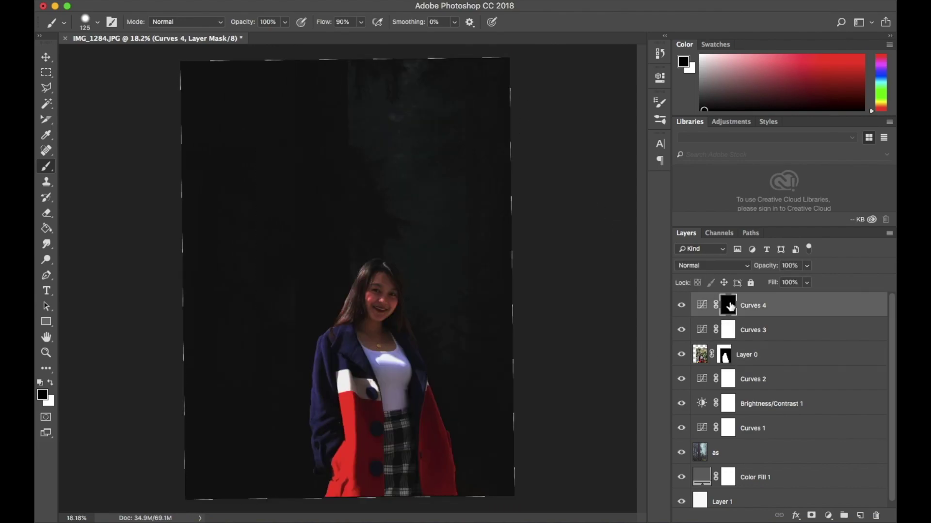
pyautogui.press('x')
# Paint white on the mask over the coat sleeve, coat side, hair and chest
pyautogui.scroll(2, 342, 427)
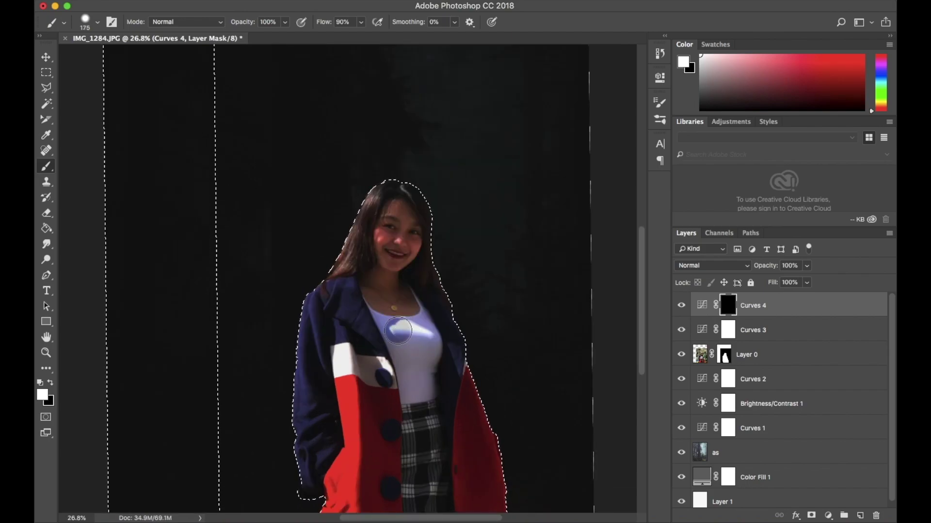
pyautogui.press(']')
pyautogui.press(']')
pyautogui.moveTo(416, 291); pyautogui.dragTo(340, 357)
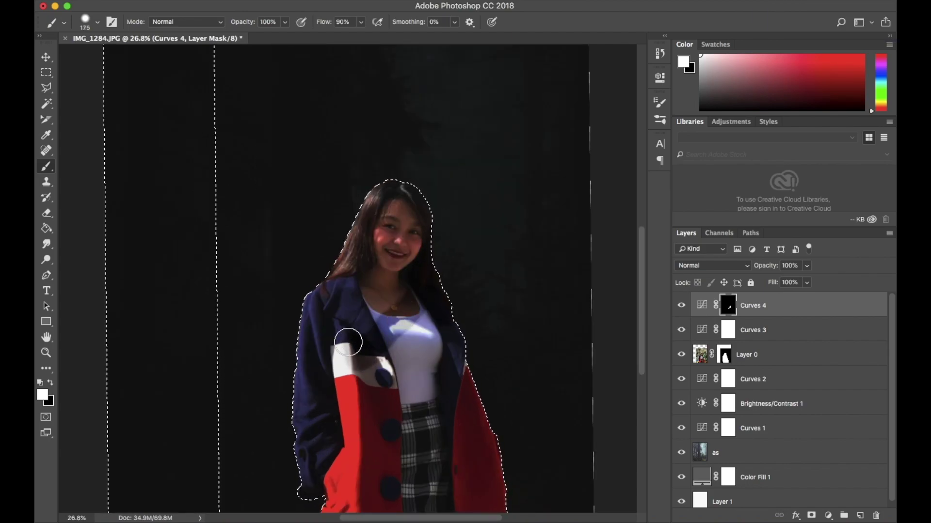
pyautogui.scroll(-3, 446, 384)
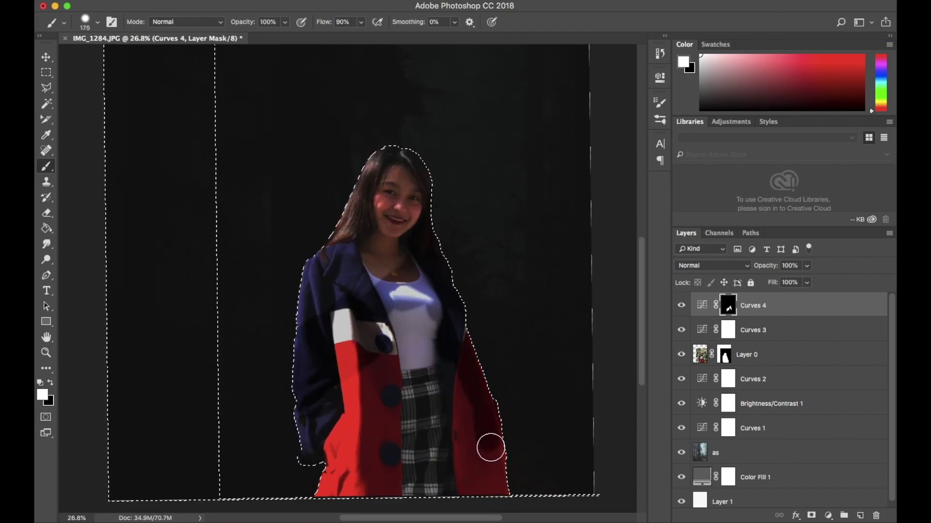
pyautogui.moveTo(491, 447)
pyautogui.mouseDown()
pyautogui.moveTo(453, 465)
pyautogui.moveTo(314, 431)
pyautogui.moveTo(347, 405)
pyautogui.moveTo(442, 411)
pyautogui.moveTo(435, 320)
pyautogui.mouseUp()
pyautogui.moveTo(426, 209); pyautogui.dragTo(303, 354)
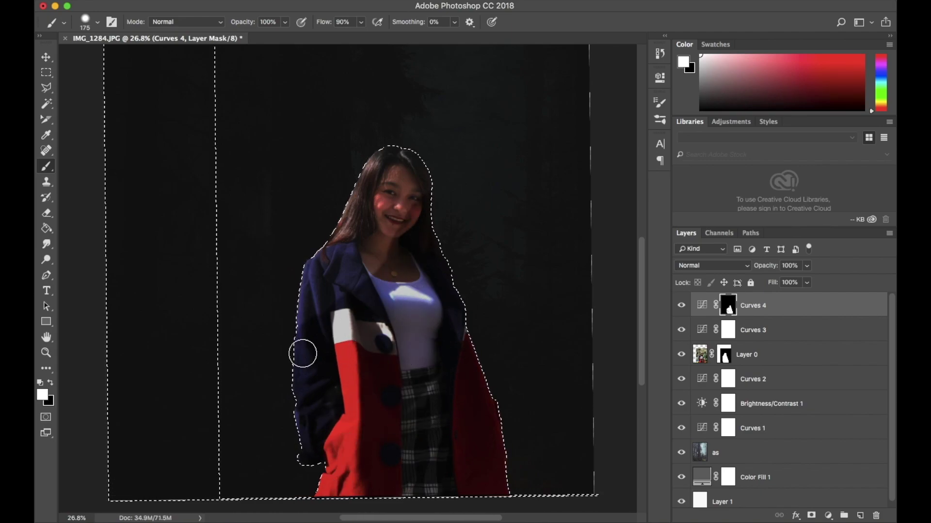
# Roll back the mask strokes in History to the first brush stroke
pyautogui.click(659, 53)
pyautogui.click(588, 301)
pyautogui.click(588, 273)
pyautogui.click(581, 245)
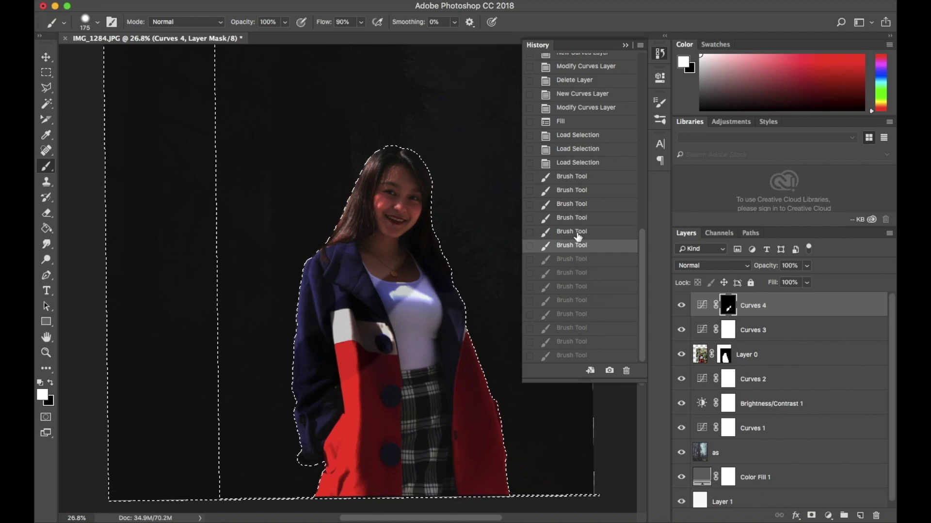
pyautogui.click(574, 217)
pyautogui.click(575, 178)
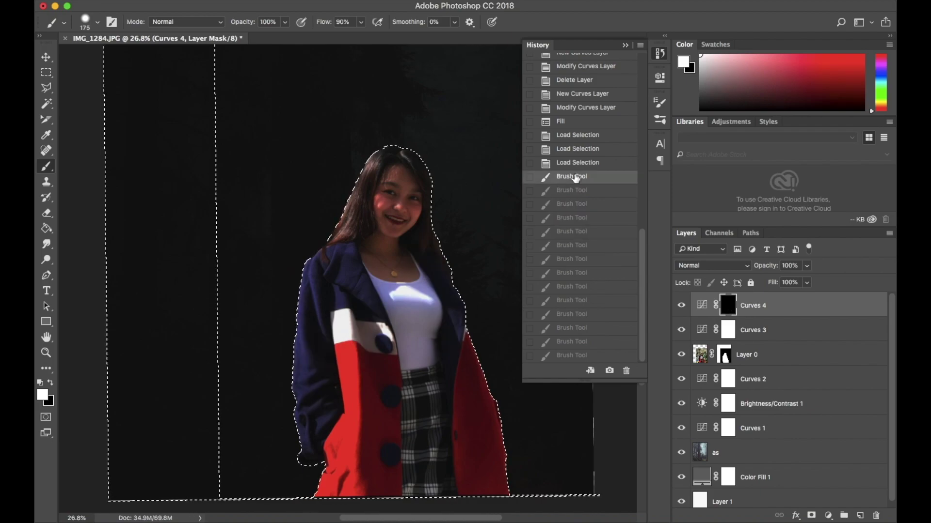
pyautogui.click(624, 45)
pyautogui.click(806, 266)
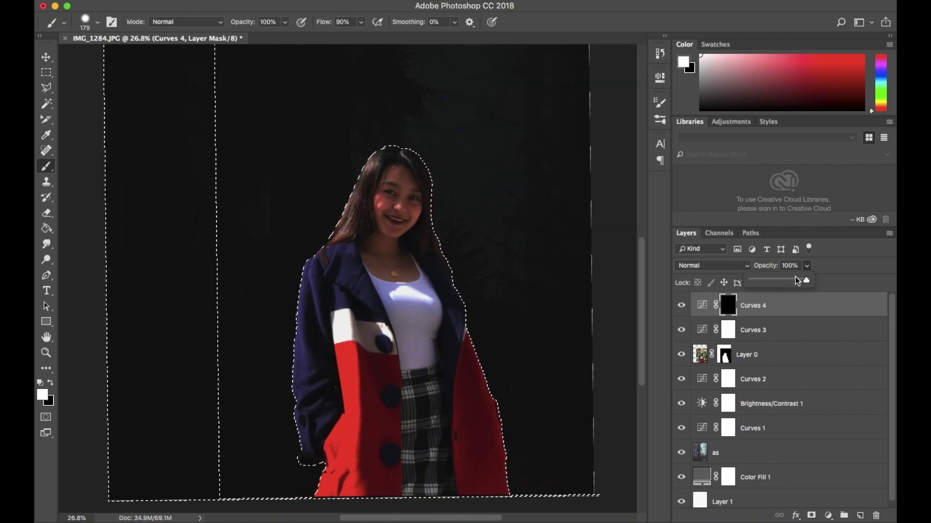
# Try Curves 4 opacities between 37% and 70% while painting the red coat
pyautogui.moveTo(795, 279); pyautogui.dragTo(789, 278)
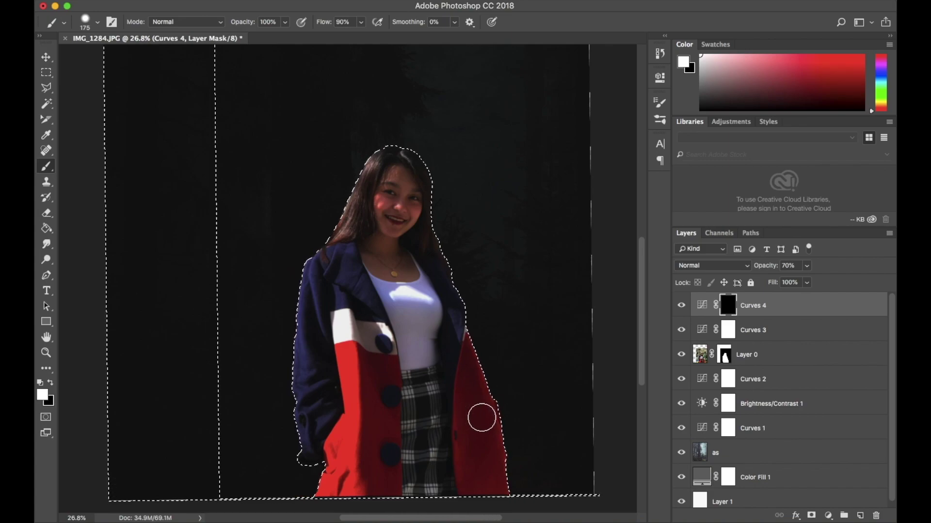
pyautogui.moveTo(485, 432); pyautogui.dragTo(489, 456)
pyautogui.hotkey('ctrl', 'z')
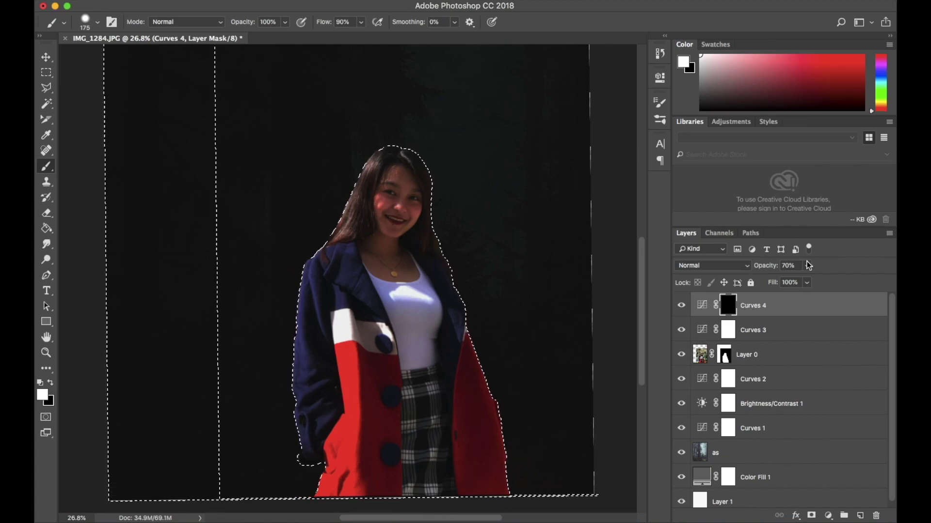
pyautogui.moveTo(795, 278); pyautogui.dragTo(789, 280)
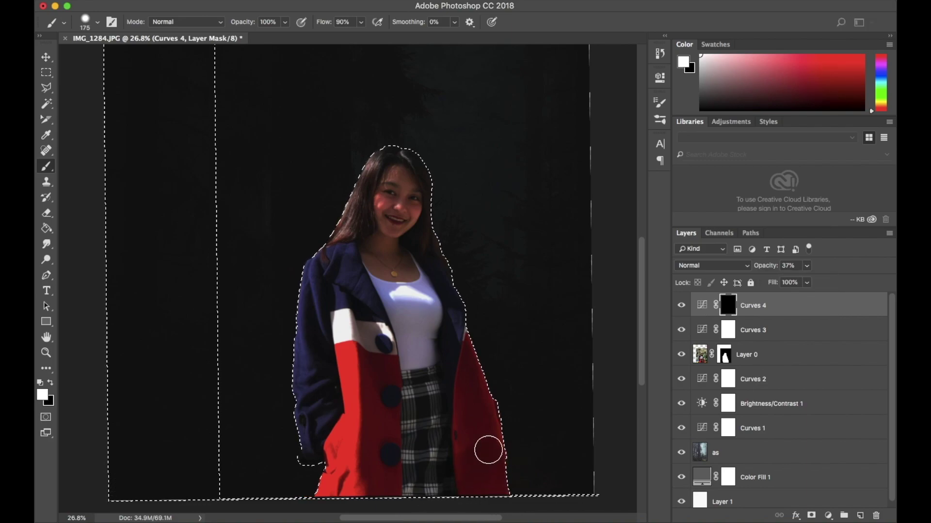
pyautogui.click(807, 266)
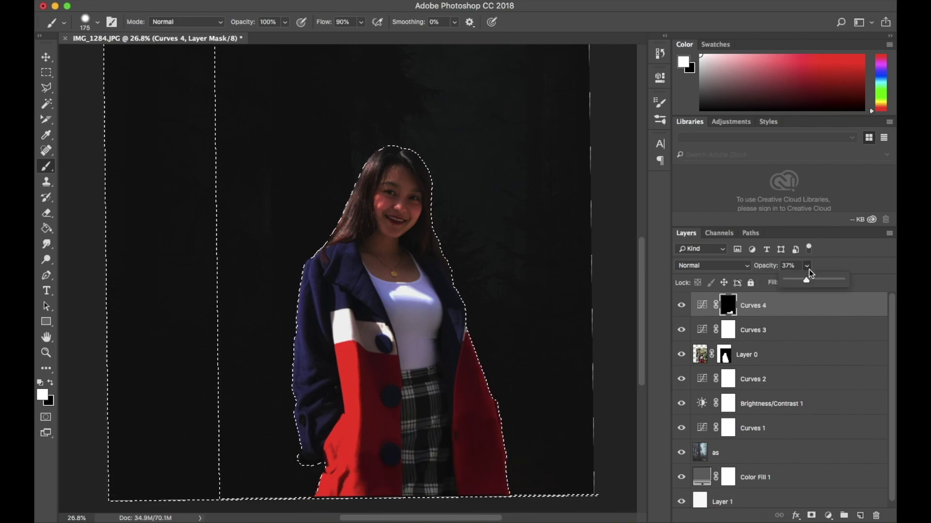
pyautogui.moveTo(804, 280); pyautogui.dragTo(814, 281)
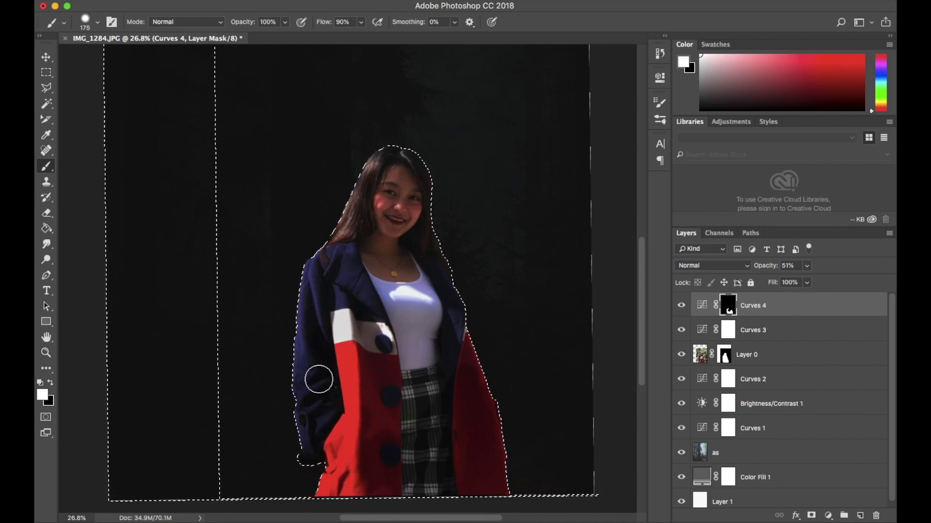
# Paint the effect over the shirt and raise Curves 4 opacity to 80%
pyautogui.rightClick(370, 421)
pyautogui.moveTo(383, 340); pyautogui.dragTo(433, 400)
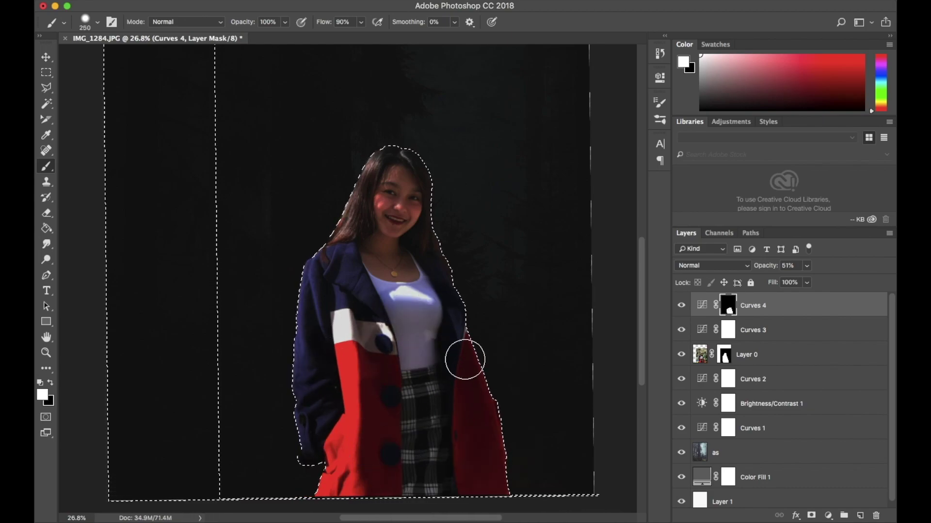
pyautogui.press(']')
pyautogui.press(']')
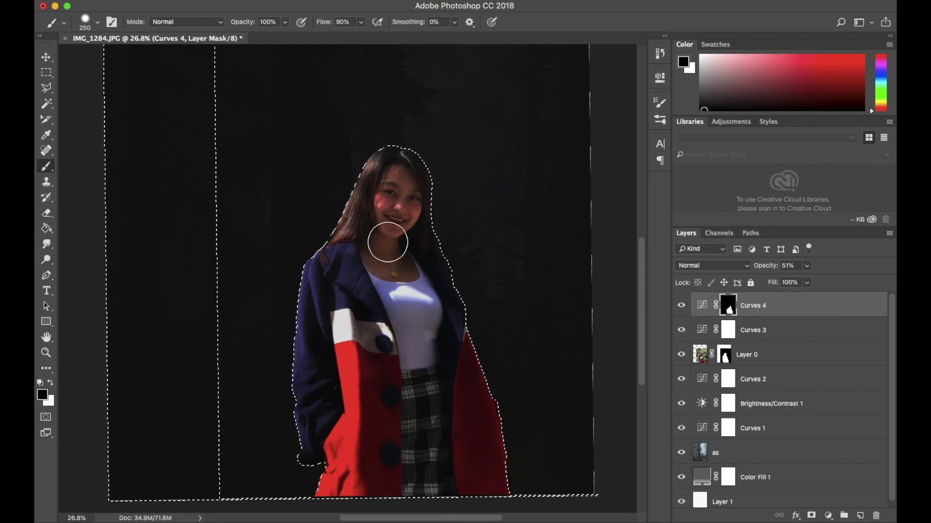
pyautogui.click(806, 266)
pyautogui.moveTo(806, 277); pyautogui.dragTo(825, 285)
# Check the brush settings and deselect the girl's outline
pyautogui.rightClick(379, 317)
pyautogui.press('Escape')
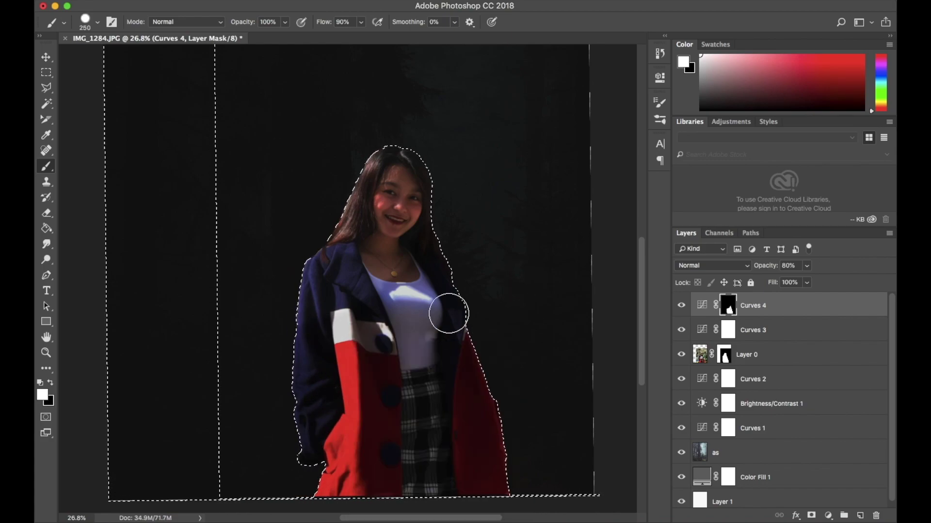
pyautogui.rightClick(410, 302)
pyautogui.press('Escape')
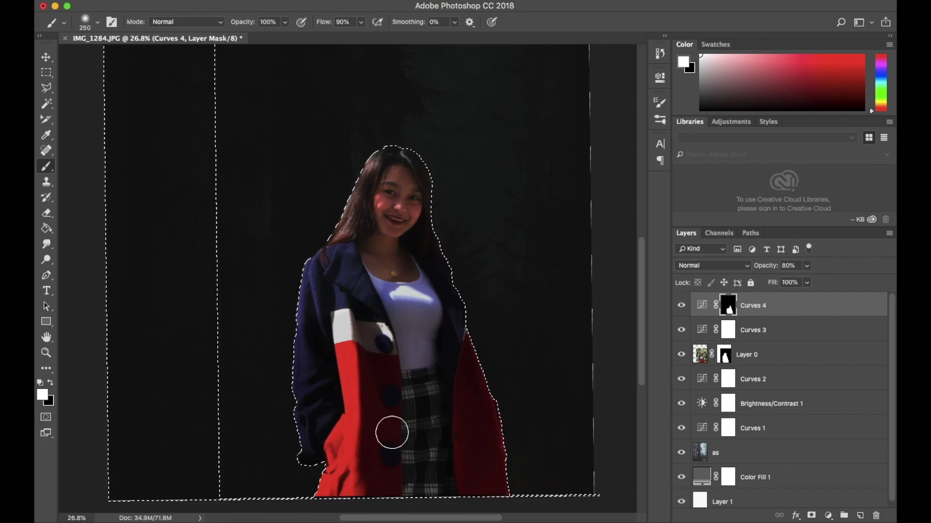
pyautogui.hotkey('ctrl', 'd')
pyautogui.click(812, 516)
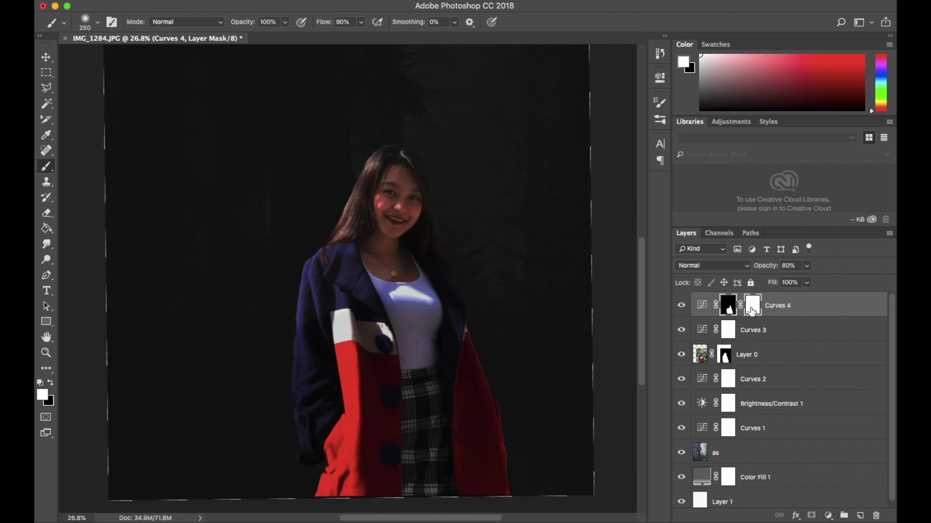
# Load the Curves 4 mask as a selection, add a vector mask, reset colours and deselect
pyautogui.click(754, 306)
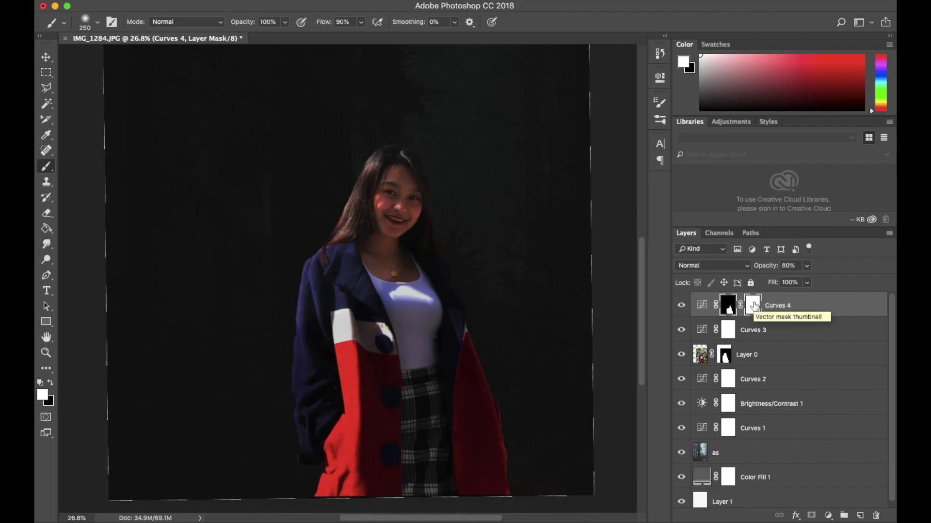
pyautogui.click(291, 1)
pyautogui.click(315, 17)
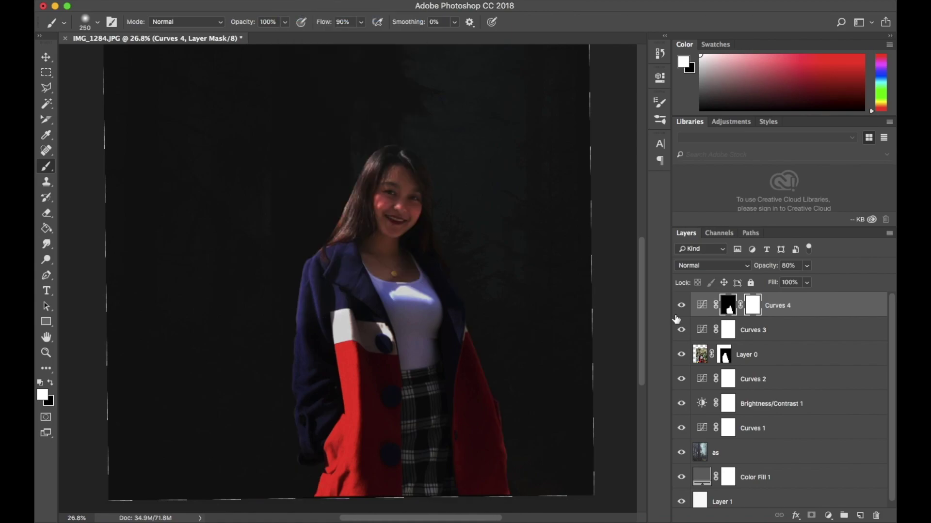
pyautogui.keyDown('ctrl'); pyautogui.click(753, 307); pyautogui.keyUp('ctrl')
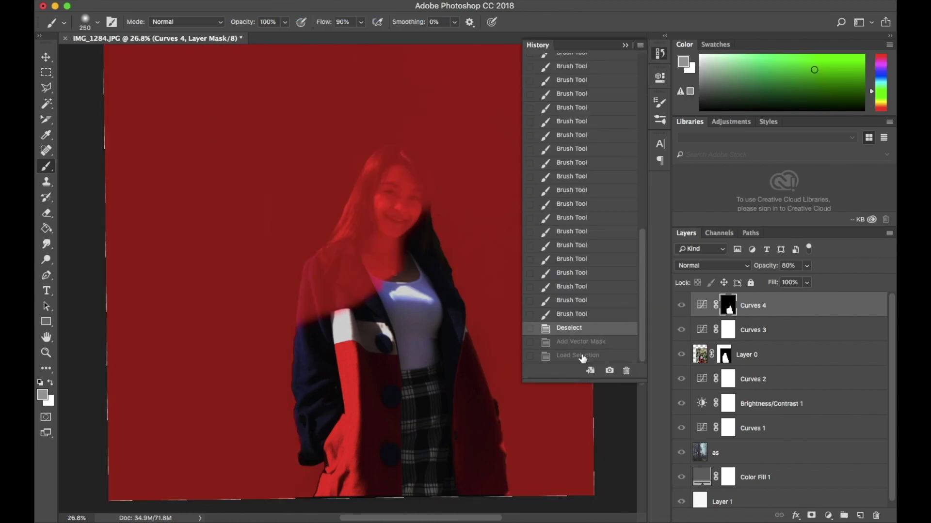
pyautogui.keyDown('ctrl'); pyautogui.click(731, 310); pyautogui.keyUp('ctrl')
pyautogui.keyDown('ctrl'); pyautogui.click(753, 311); pyautogui.keyUp('ctrl')
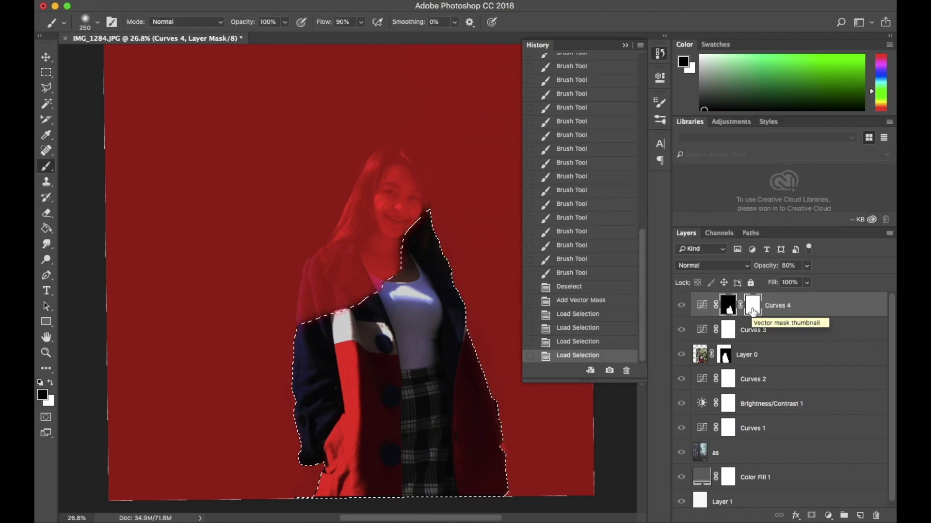
pyautogui.press('d')
pyautogui.press('\\')
pyautogui.hotkey('ctrl', 'd')
# Make the Curves 4 mask active again and choose from the new adjustment layer list
pyautogui.press('v')
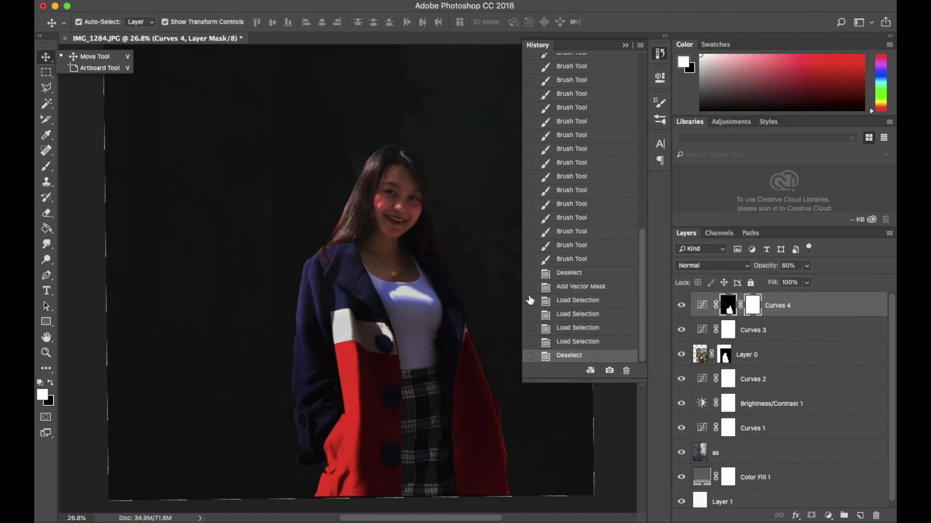
pyautogui.click(731, 330)
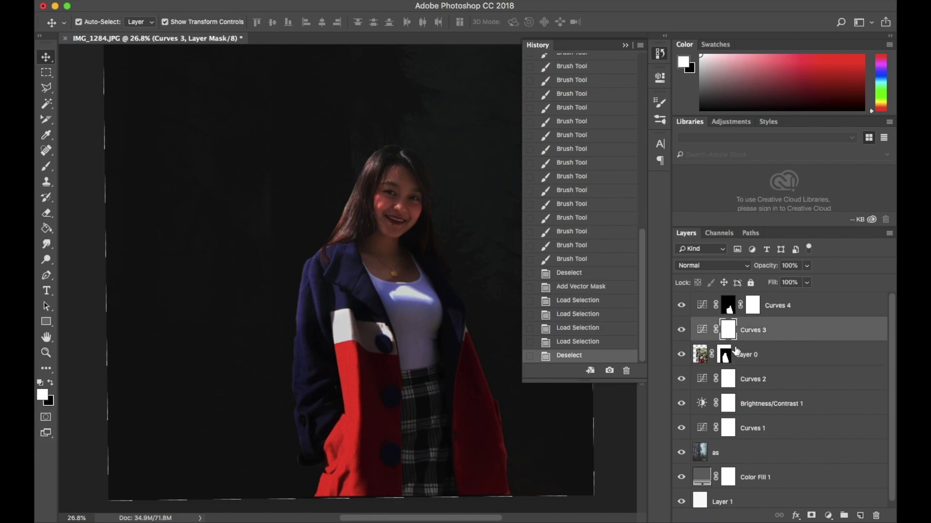
pyautogui.click(727, 306)
pyautogui.click(828, 515)
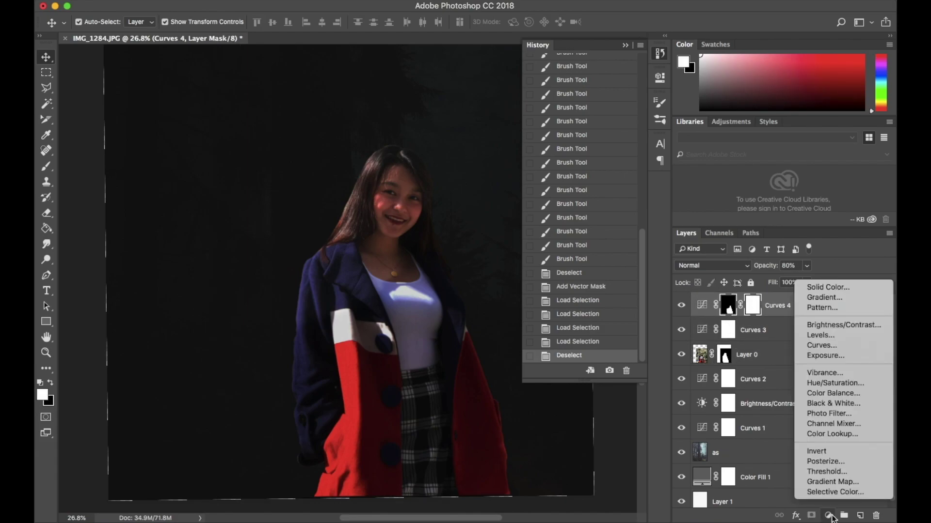
pyautogui.click(787, 334)
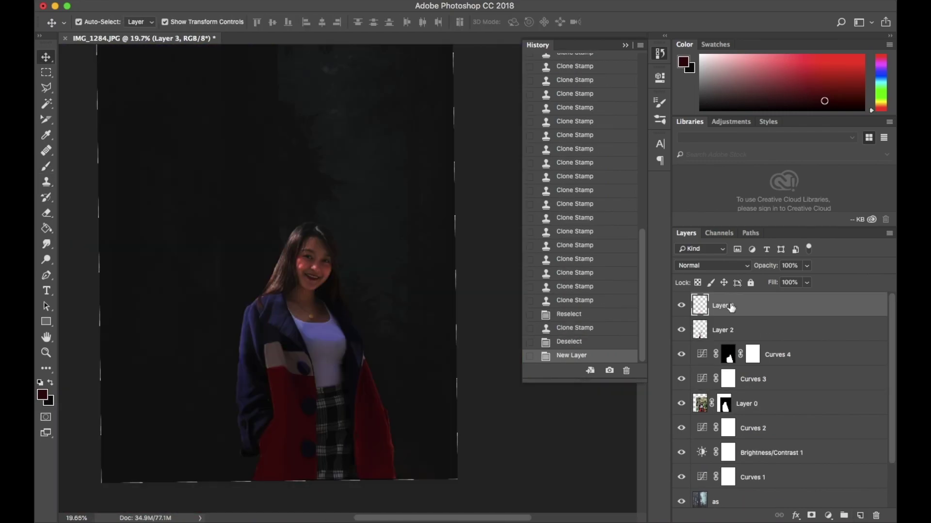
# Paint black over the girl's top, coat and skirt on Layer 3, deselect, and set 45% opacity
pyautogui.moveTo(341, 265)
pyautogui.mouseDown()
pyautogui.moveTo(394, 338)
pyautogui.moveTo(358, 311)
pyautogui.mouseUp()
pyautogui.hotkey('ctrl', 'alt', 'z')
pyautogui.hotkey('ctrl', 'alt', 'z')
pyautogui.keyDown('ctrl'); pyautogui.click(725, 404); pyautogui.keyUp('ctrl')
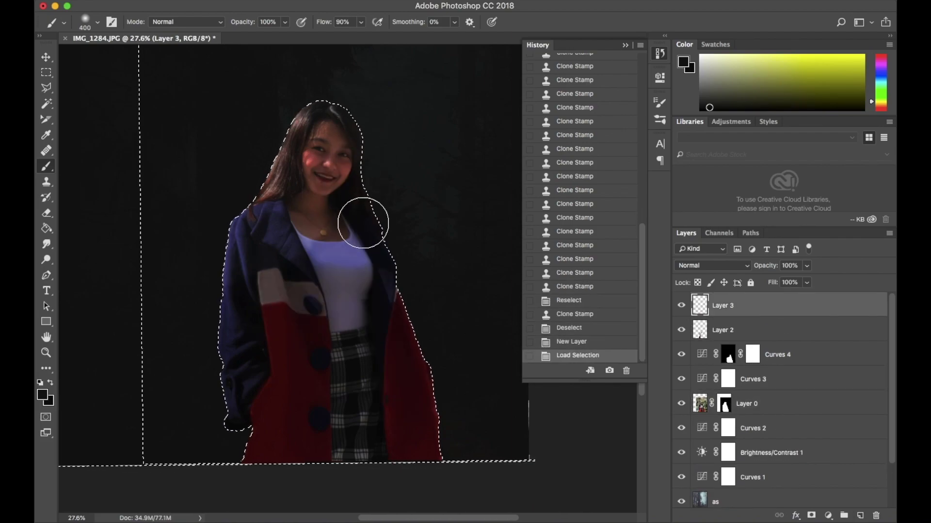
pyautogui.moveTo(364, 213)
pyautogui.mouseDown()
pyautogui.moveTo(289, 295)
pyautogui.moveTo(289, 274)
pyautogui.moveTo(326, 390)
pyautogui.moveTo(417, 370)
pyautogui.mouseUp()
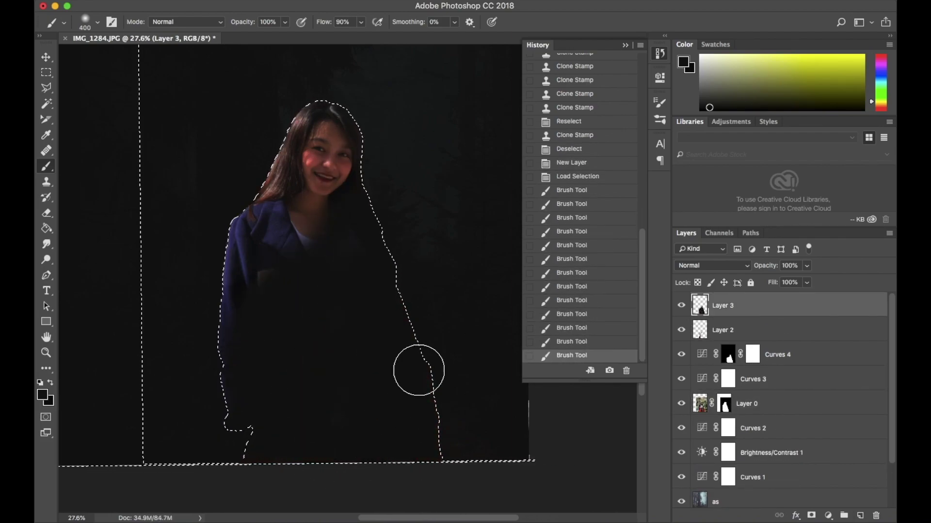
pyautogui.moveTo(806, 266)
pyautogui.mouseDown()
pyautogui.moveTo(780, 283)
pyautogui.moveTo(802, 282)
pyautogui.mouseUp()
pyautogui.click(304, 1)
pyautogui.click(305, 18)
pyautogui.press('v')
pyautogui.click(807, 266)
# Erase the excess dark paint from parts of the girl with the Eraser
pyautogui.hotkey('ctrl', '0')
pyautogui.press('e')
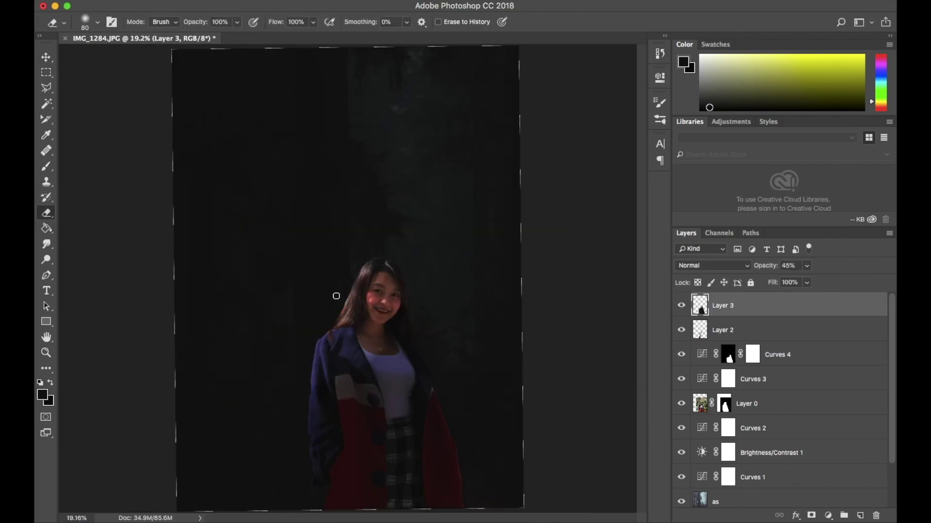
pyautogui.rightClick(337, 296)
pyautogui.press('Escape')
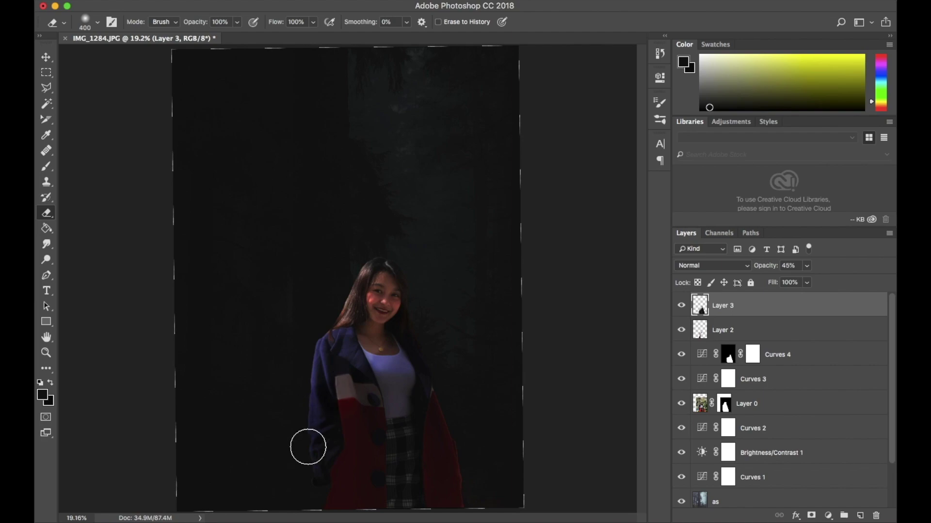
pyautogui.click(660, 54)
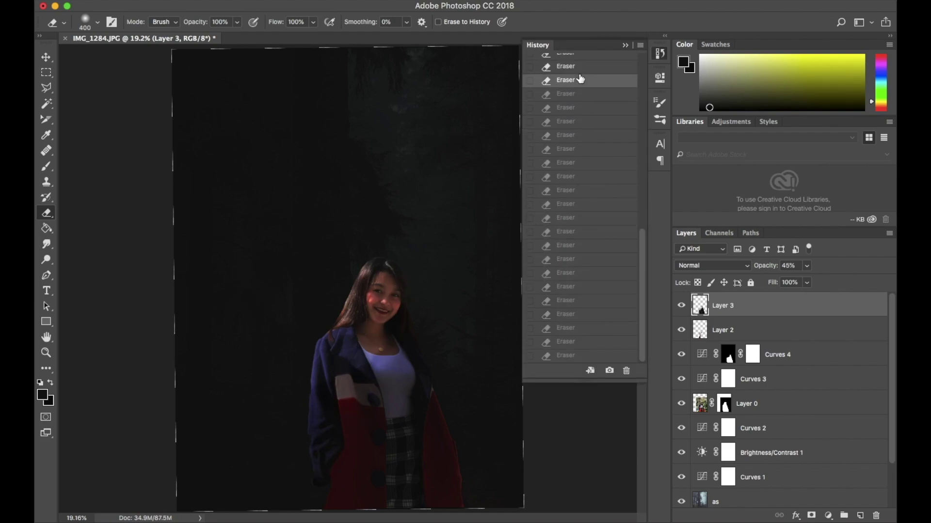
pyautogui.moveTo(324, 379)
pyautogui.mouseDown()
pyautogui.moveTo(290, 457)
pyautogui.moveTo(363, 342)
pyautogui.moveTo(311, 440)
pyautogui.mouseUp()
pyautogui.press('v')
pyautogui.click(291, 0)
# Place mmm.png, the heart-notification icon, into the image and nudge it down and right
pyautogui.click(312, 68)
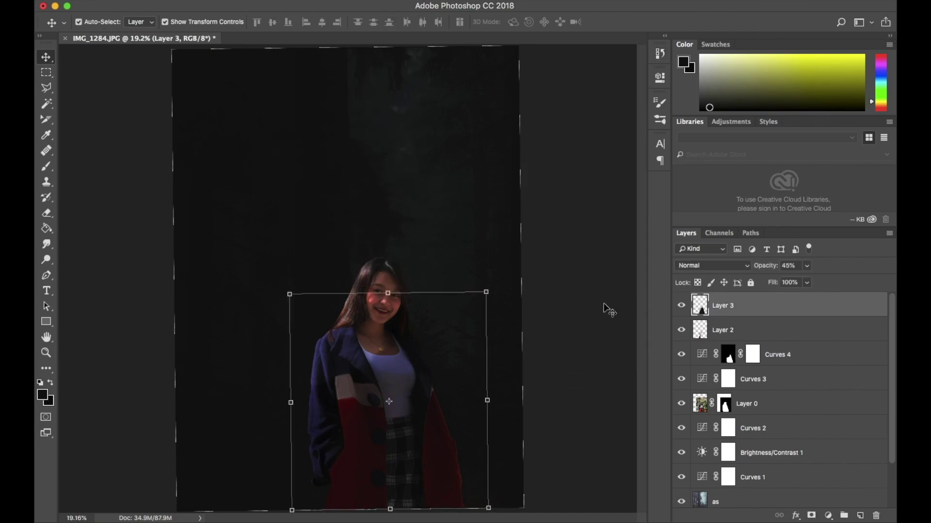
pyautogui.press('super+Tab')
pyautogui.moveTo(656, 298)
pyautogui.mouseDown()
pyautogui.moveTo(394, 221)
pyautogui.moveTo(361, 114)
pyautogui.mouseUp()
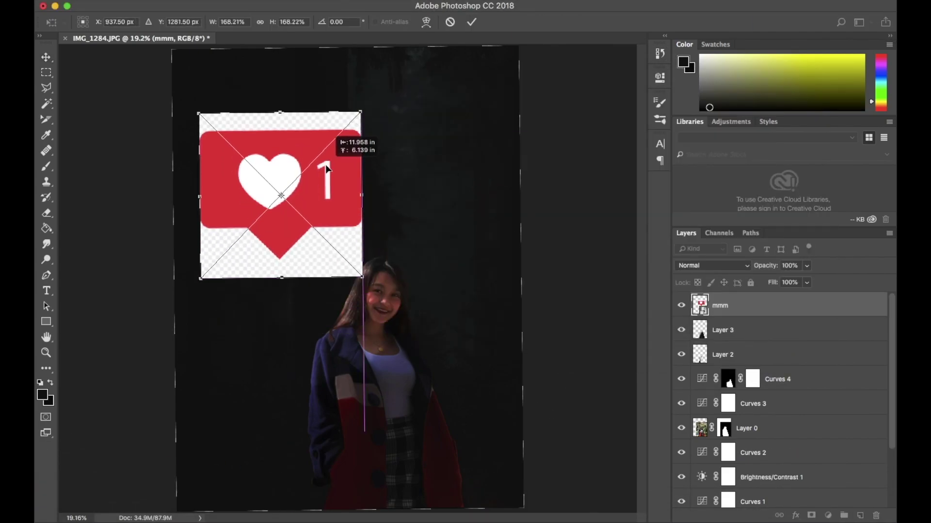
pyautogui.press('Return')
pyautogui.click(454, 345)
pyautogui.moveTo(301, 202); pyautogui.dragTo(309, 215)
# Open the icon's contents, then cancel a pending resize and restore the latest history state
pyautogui.press('w')
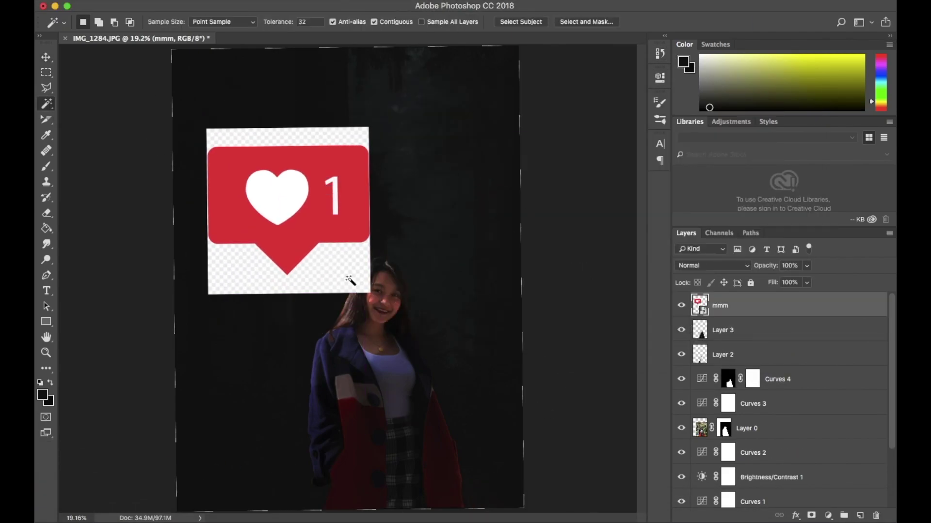
pyautogui.doubleClick(700, 305)
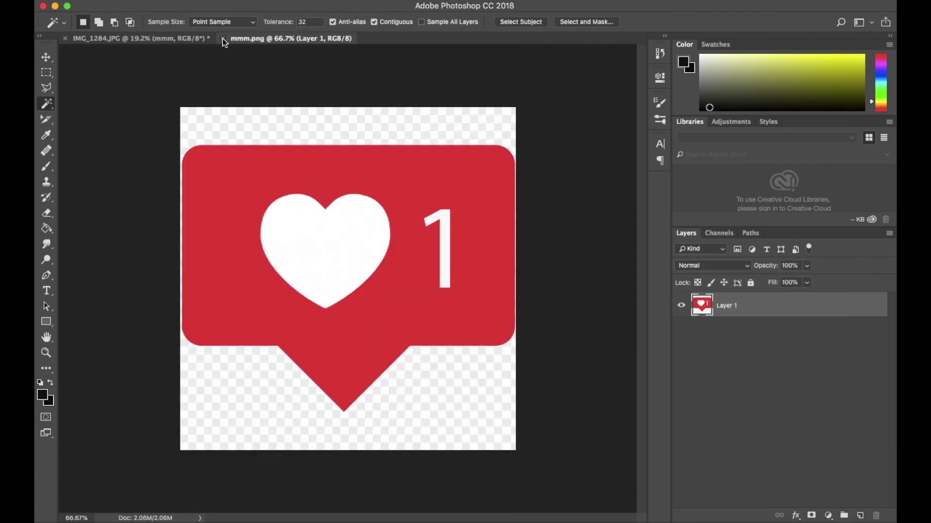
pyautogui.hotkey('ctrl', 'w')
pyautogui.hotkey('ctrl', 't')
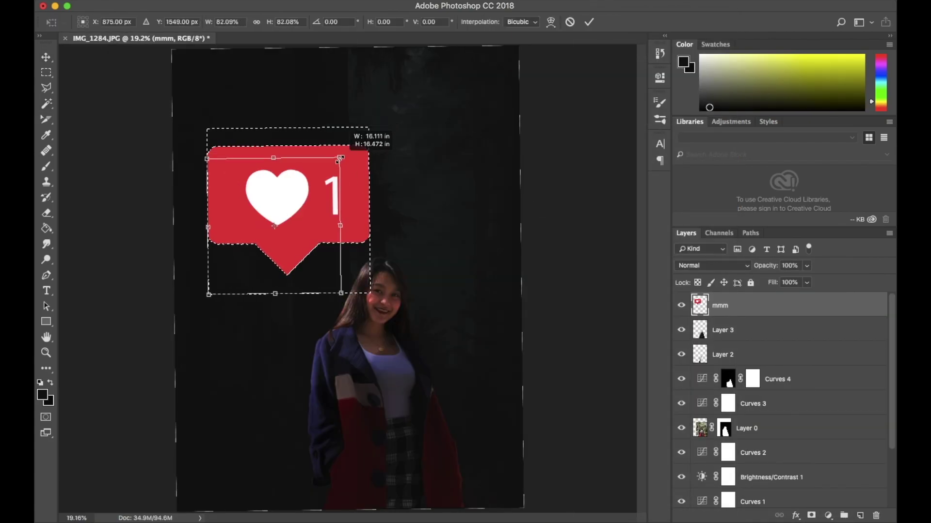
pyautogui.press('v')
pyautogui.press('Escape')
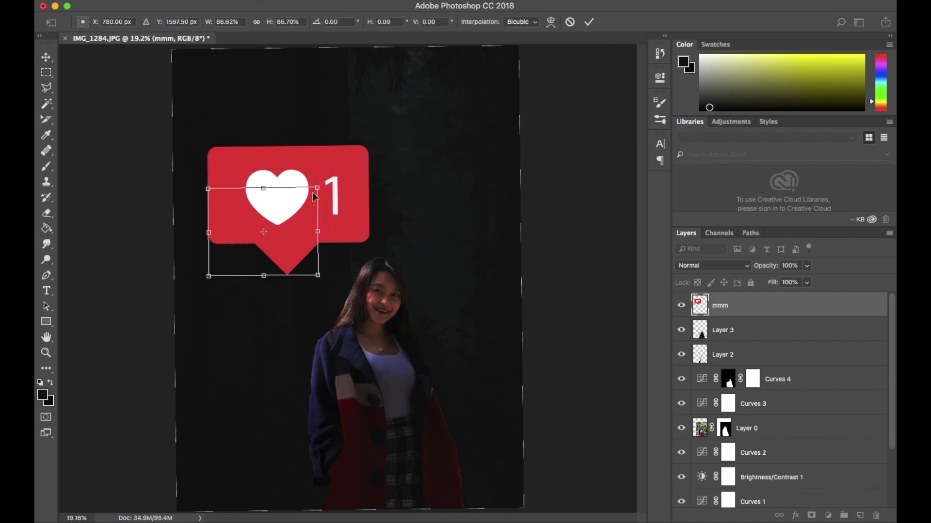
pyautogui.click(660, 54)
pyautogui.click(575, 318)
pyautogui.click(564, 355)
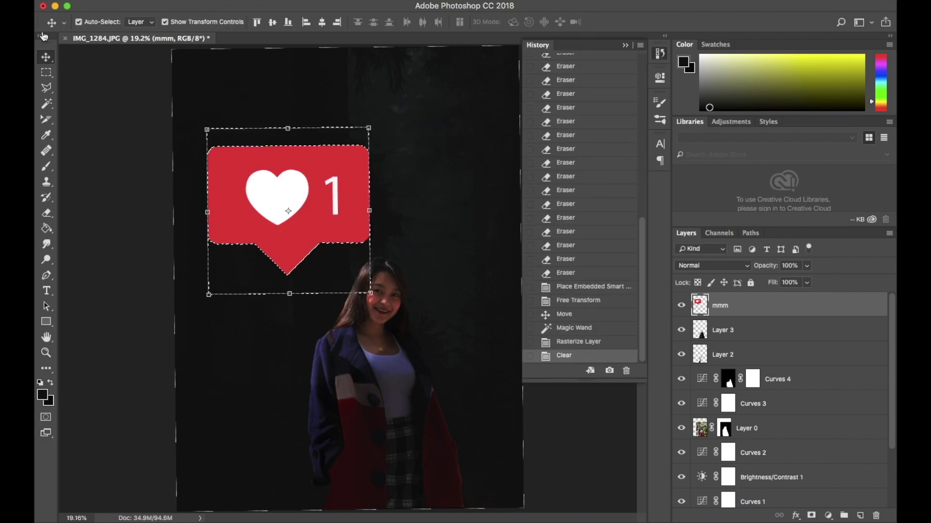
pyautogui.click(625, 45)
# Shrink the heart icon to about 80% and tilt it slightly counter-clockwise beside the girl's head
pyautogui.moveTo(348, 188); pyautogui.dragTo(328, 213)
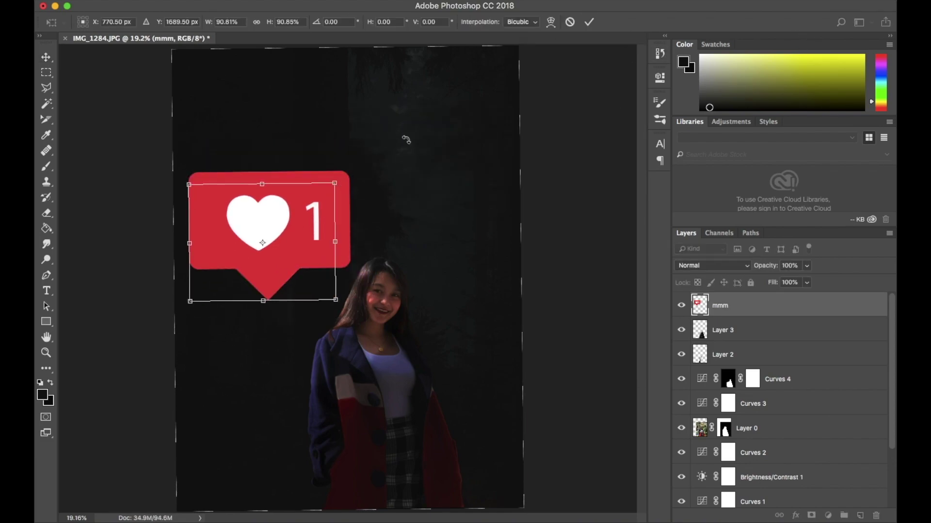
pyautogui.moveTo(349, 171)
pyautogui.mouseDown()
pyautogui.moveTo(335, 226)
pyautogui.moveTo(312, 231)
pyautogui.moveTo(299, 220)
pyautogui.moveTo(300, 242)
pyautogui.mouseUp()
pyautogui.press('Return')
pyautogui.hotkey('ctrl', 't')
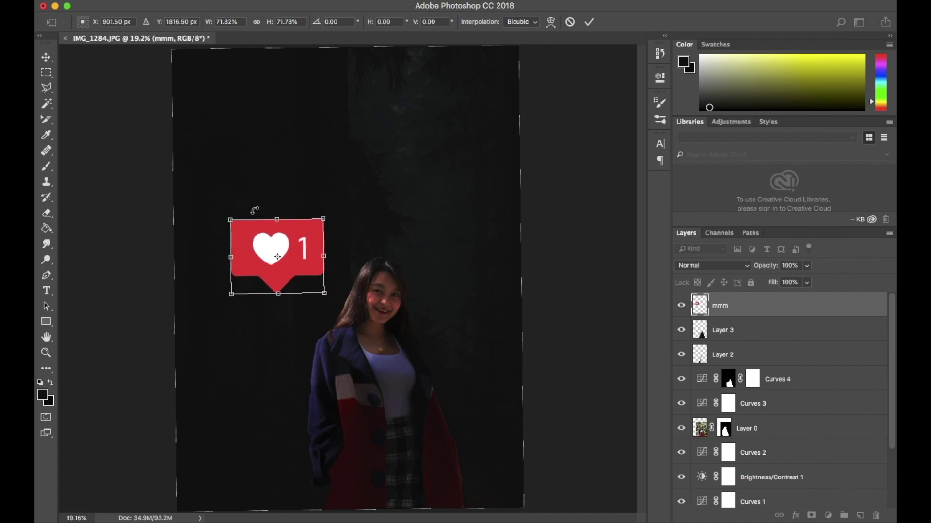
pyautogui.moveTo(254, 208); pyautogui.dragTo(238, 217)
pyautogui.click(587, 21)
# Try shifting the girl's layers to the right, undo it, and select Layer 2
pyautogui.click(417, 388)
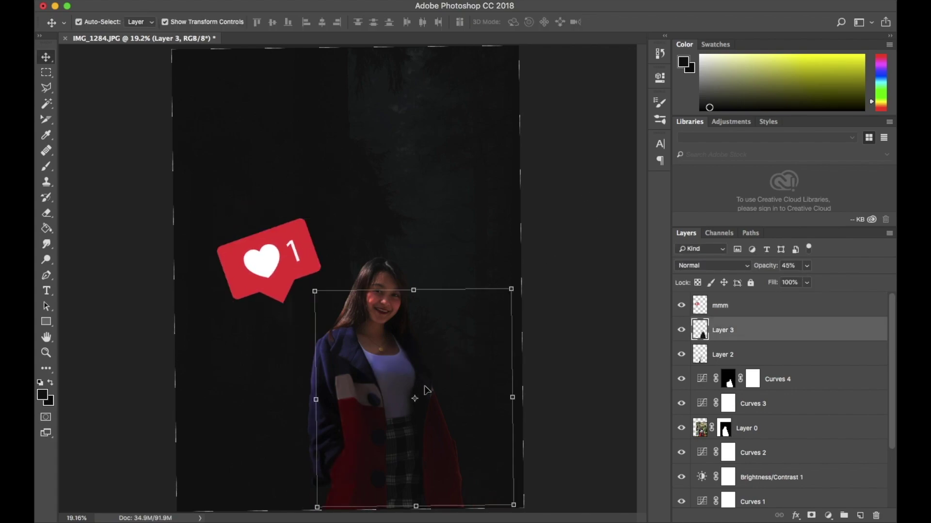
pyautogui.keyDown('shift'); pyautogui.click(365, 356); pyautogui.keyUp('shift')
pyautogui.moveTo(365, 356); pyautogui.dragTo(383, 354)
pyautogui.hotkey('ctrl', 'z')
pyautogui.click(764, 342)
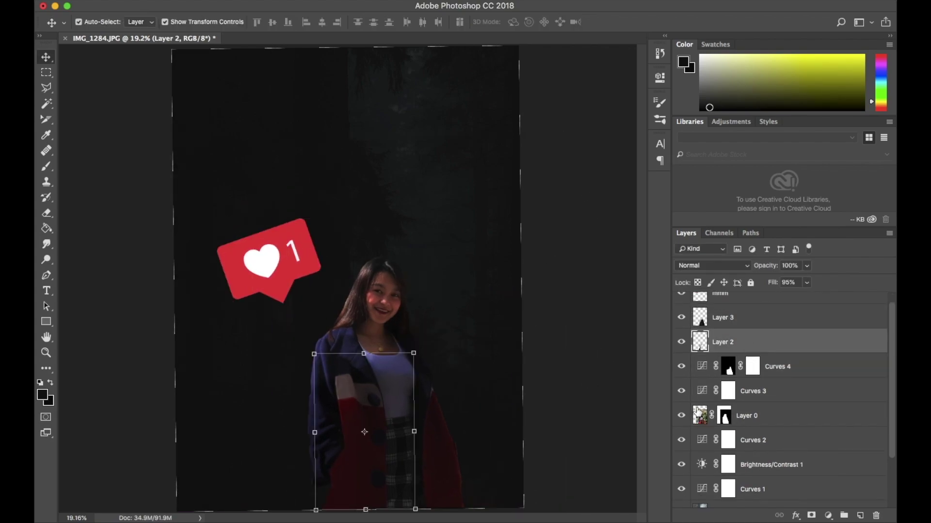
pyautogui.keyDown('shift'); pyautogui.click(765, 415); pyautogui.keyUp('shift')
pyautogui.click(765, 341)
pyautogui.press('z')
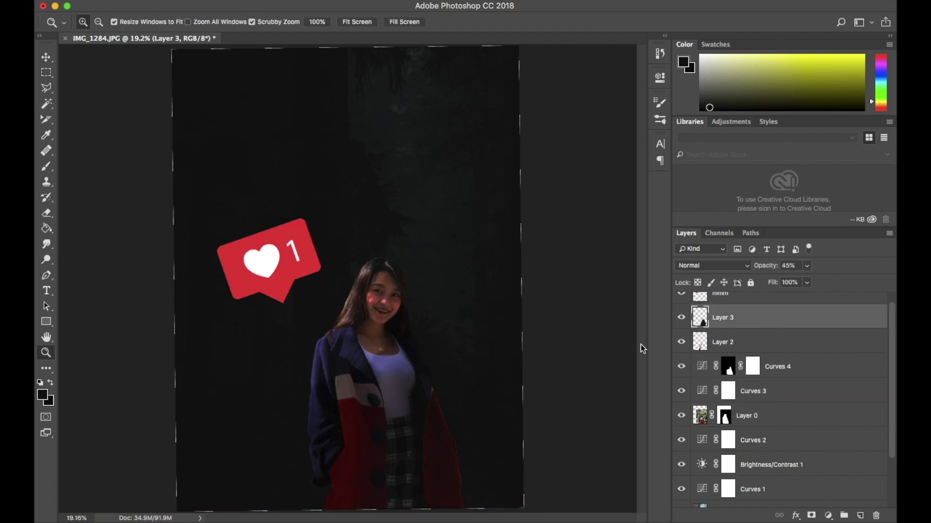
# Select Layer 2, Layer 3 and Layer 0, trial a rightward shift, undo it and deselect
pyautogui.keyDown('ctrl'); pyautogui.click(701, 318); pyautogui.keyUp('ctrl')
pyautogui.keyDown('ctrl'); pyautogui.click(727, 318); pyautogui.keyUp('ctrl')
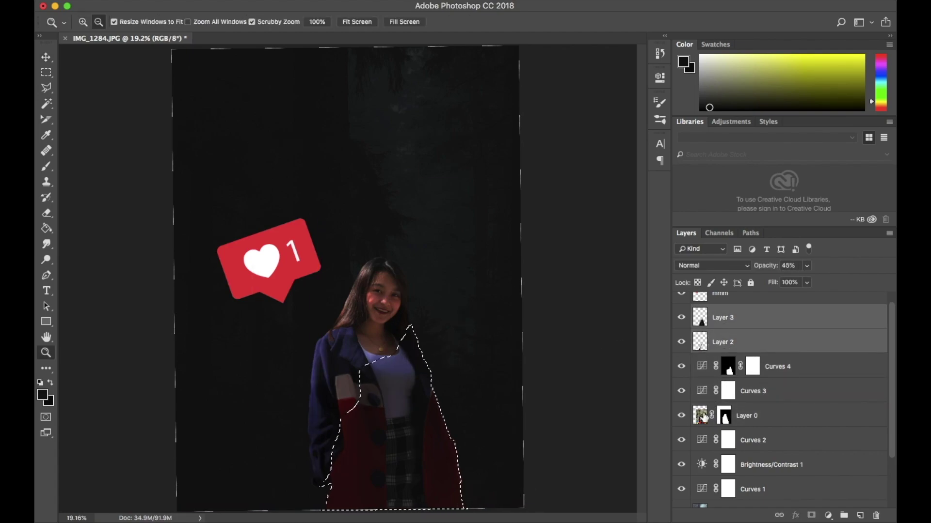
pyautogui.keyDown('ctrl'); pyautogui.click(756, 416); pyautogui.keyUp('ctrl')
pyautogui.press('v')
pyautogui.moveTo(347, 337); pyautogui.dragTo(492, 310)
pyautogui.hotkey('ctrl', 'z')
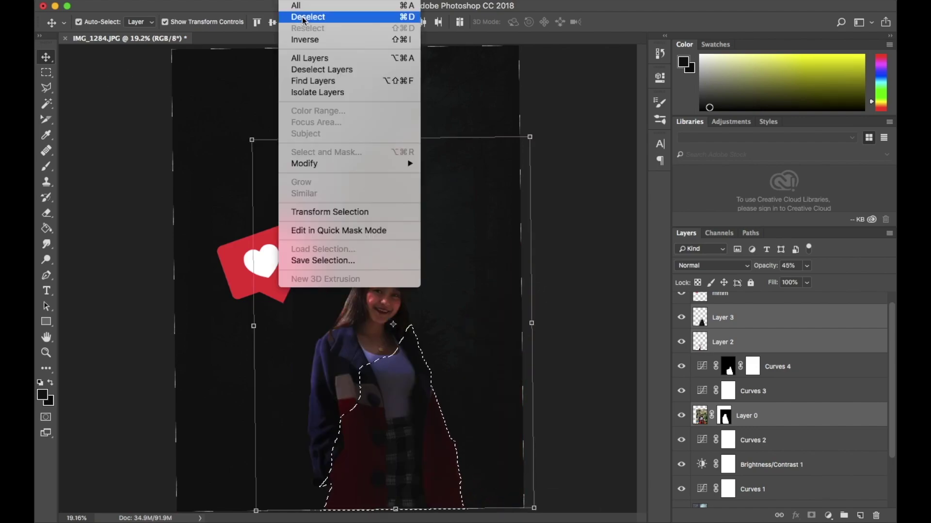
pyautogui.click(312, 17)
# Duplicate the heart icon, Field Blur the original mmm layer into a glow, and add a new layer
pyautogui.moveTo(266, 254); pyautogui.dragTo(257, 262)
pyautogui.hotkey('ctrl', 'j')
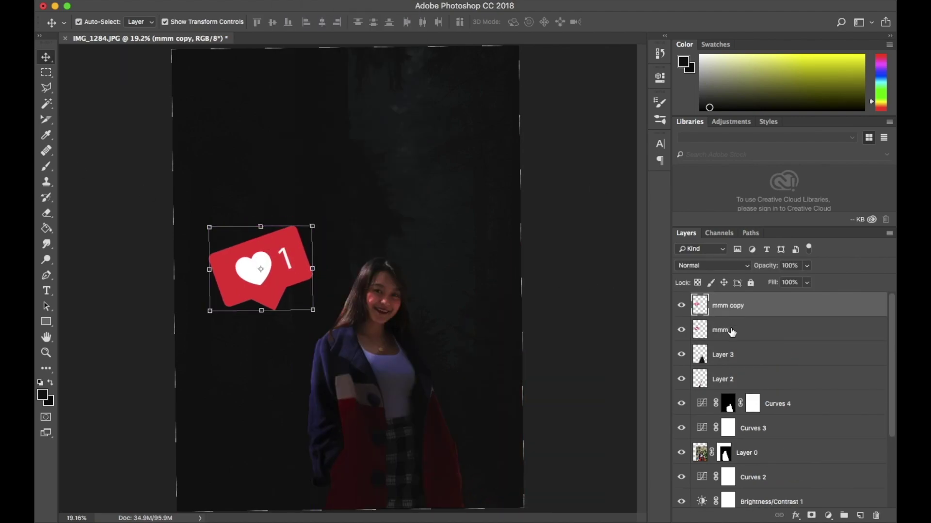
pyautogui.click(727, 330)
pyautogui.click(325, 2)
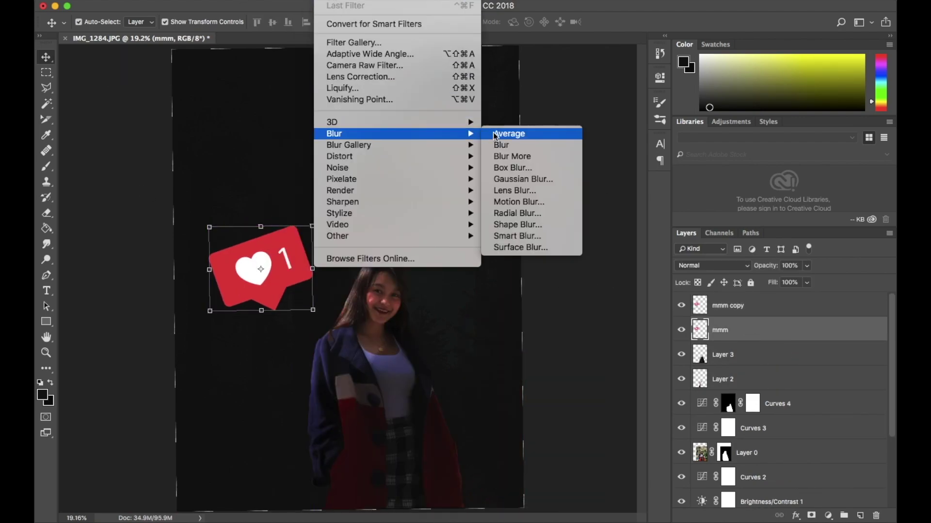
pyautogui.click(513, 141)
pyautogui.moveTo(808, 90); pyautogui.dragTo(834, 91)
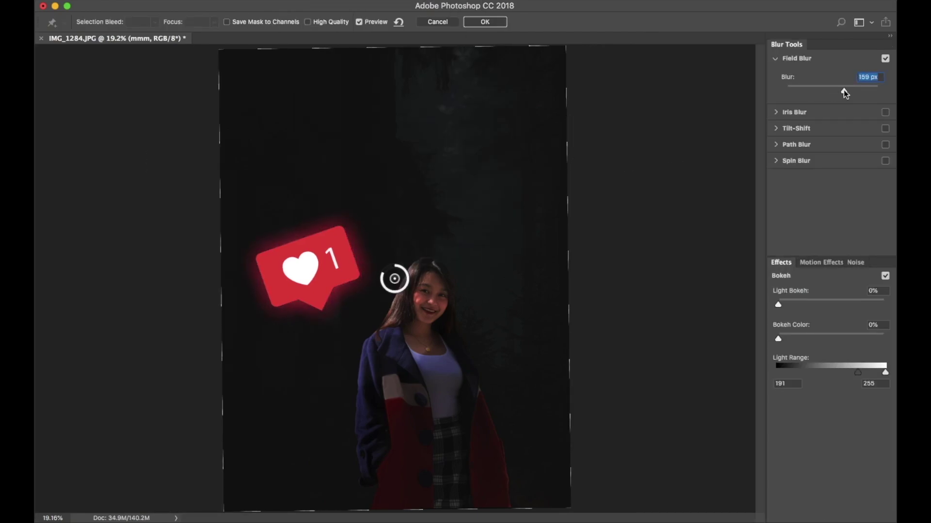
pyautogui.press('Return')
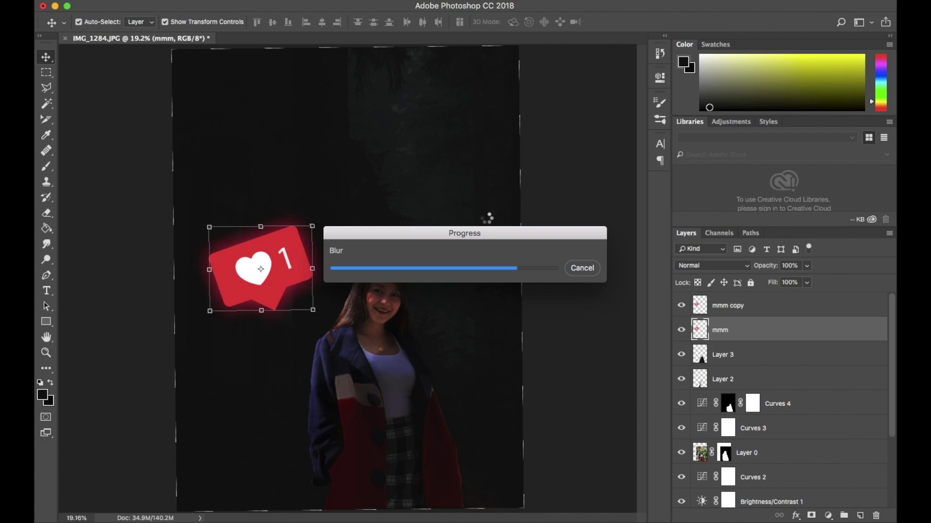
pyautogui.hotkey('ctrl', 'shift', 'alt', 'n')
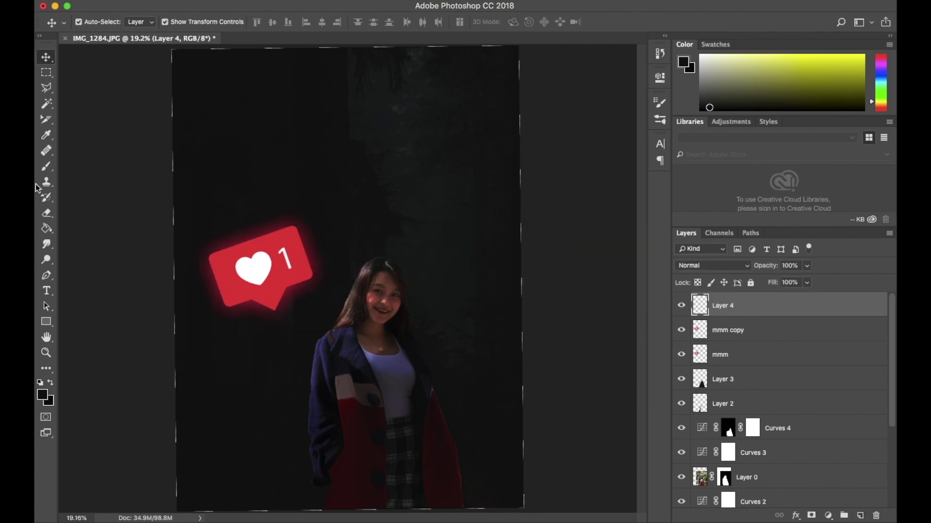
# Paint a soft dark red blob over the heart on Layer 4 and set it to Screen blending
pyautogui.press('b')
pyautogui.keyDown('alt'); pyautogui.click(271, 274); pyautogui.keyUp('alt')
pyautogui.moveTo(268, 270)
pyautogui.mouseDown()
pyautogui.moveTo(276, 284)
pyautogui.moveTo(308, 254)
pyautogui.moveTo(260, 266)
pyautogui.mouseUp()
pyautogui.press('v')
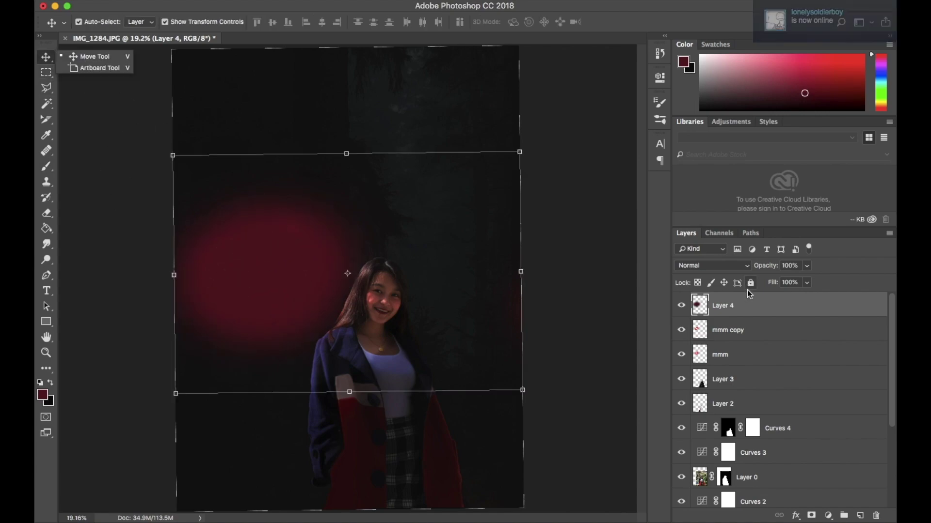
pyautogui.click(706, 265)
pyautogui.click(712, 334)
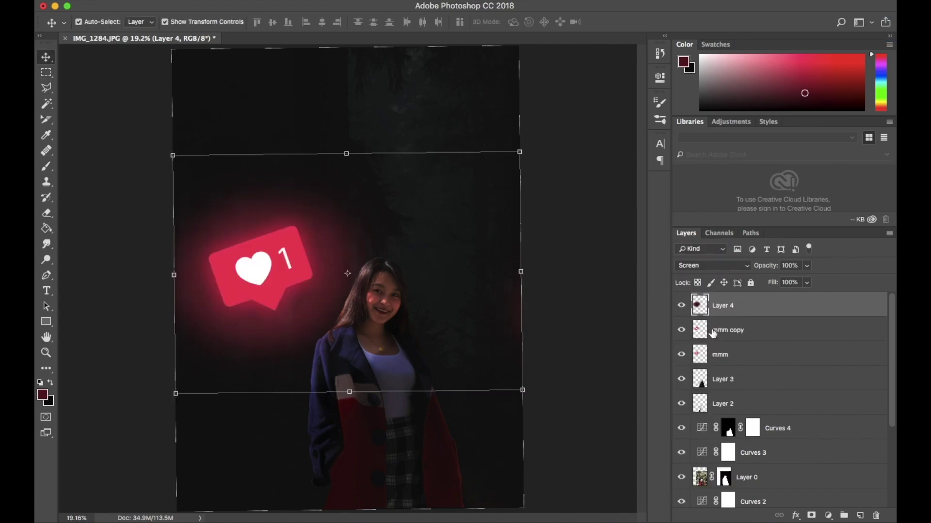
pyautogui.press('e')
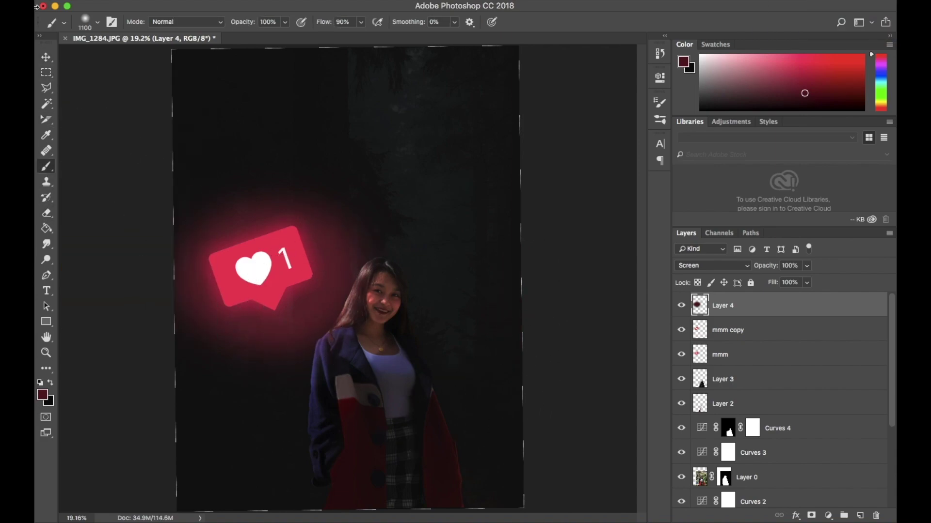
# Select the Layer 4, mmm copy and mmm layers together
pyautogui.press('v')
pyautogui.click(601, 285)
pyautogui.click(723, 305)
pyautogui.keyDown('shift'); pyautogui.click(720, 354); pyautogui.keyUp('shift')
# Group the three icon layers as Group 1 and pick the mmm copy layer
pyautogui.hotkey('ctrl', 'g')
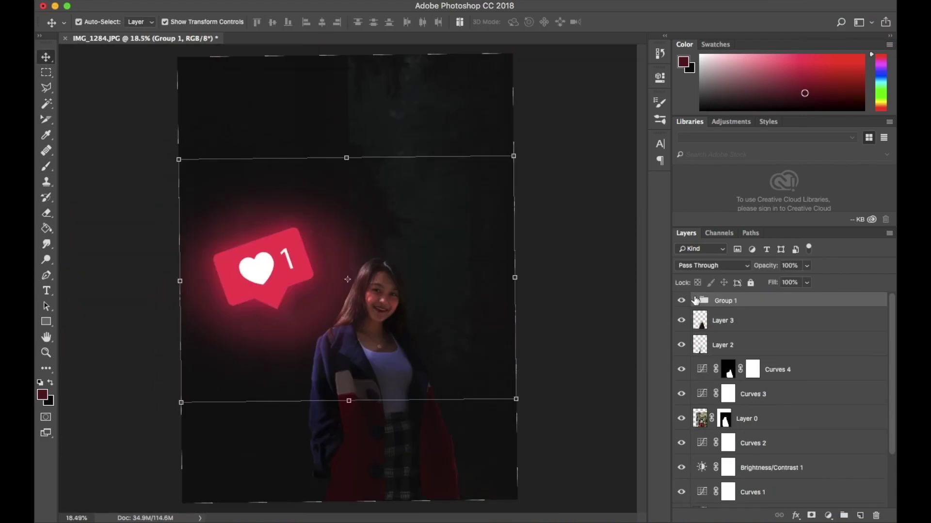
pyautogui.moveTo(272, 266); pyautogui.dragTo(270, 263)
pyautogui.hotkey('ctrl', 'z')
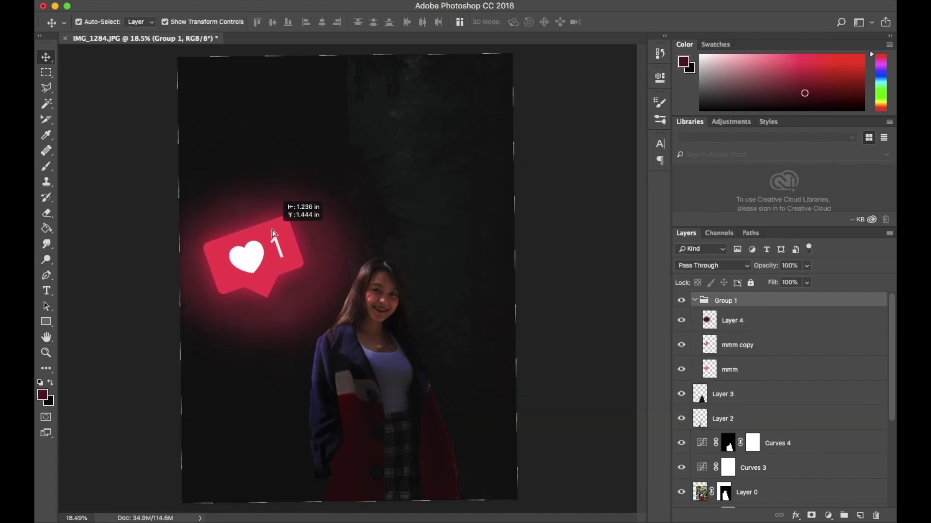
pyautogui.click(548, 259)
pyautogui.click(735, 345)
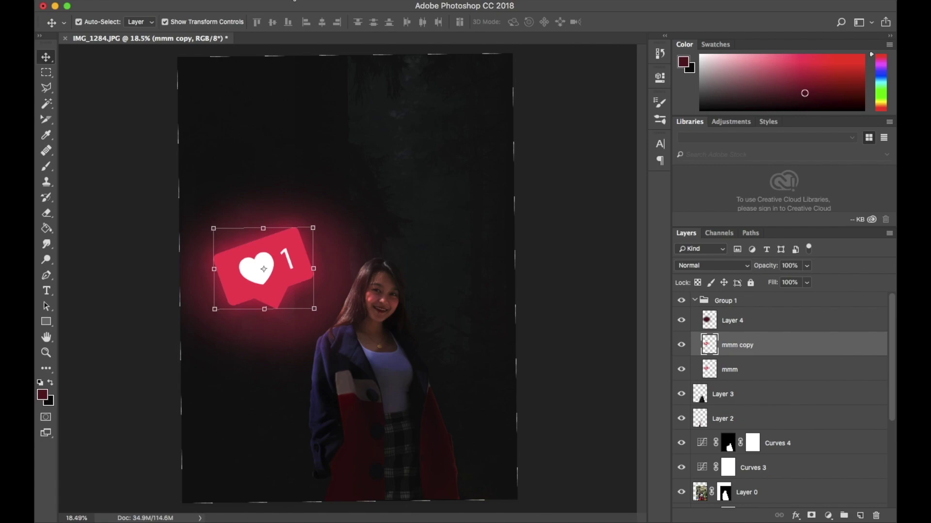
# Apply a trial Field Blur to the mmm copy layer
pyautogui.click(291, 1)
pyautogui.click(328, 1)
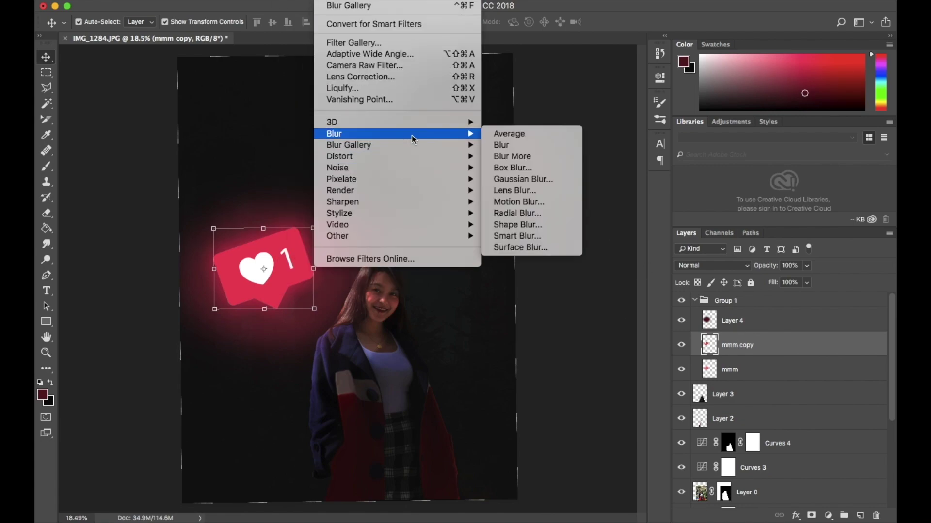
pyautogui.click(509, 143)
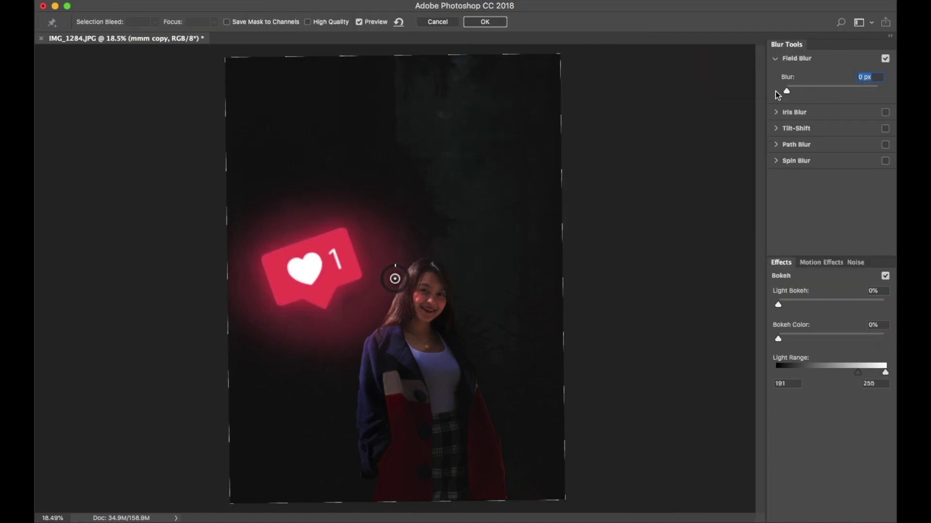
pyautogui.click(482, 22)
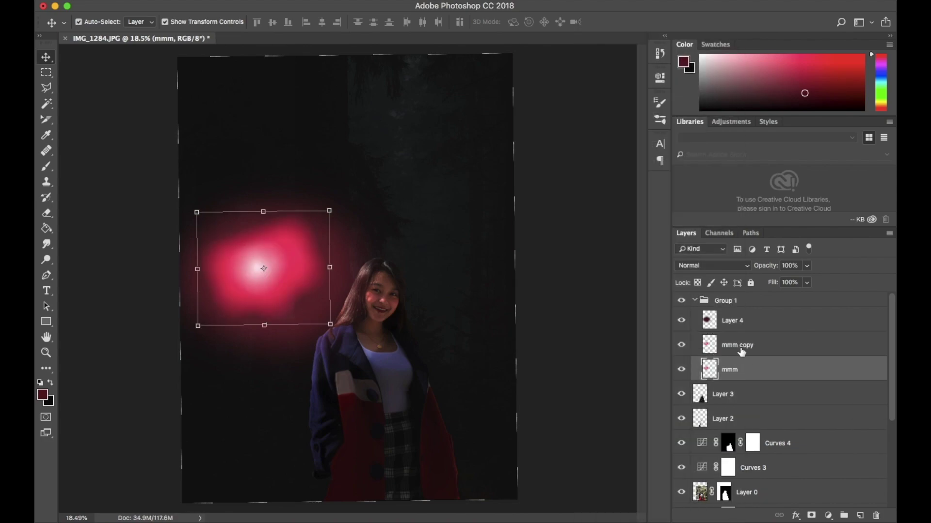
# Revert through History to the Create Group from Layers state, discarding the blur
pyautogui.click(659, 53)
pyautogui.click(572, 94)
pyautogui.click(578, 218)
pyautogui.click(584, 286)
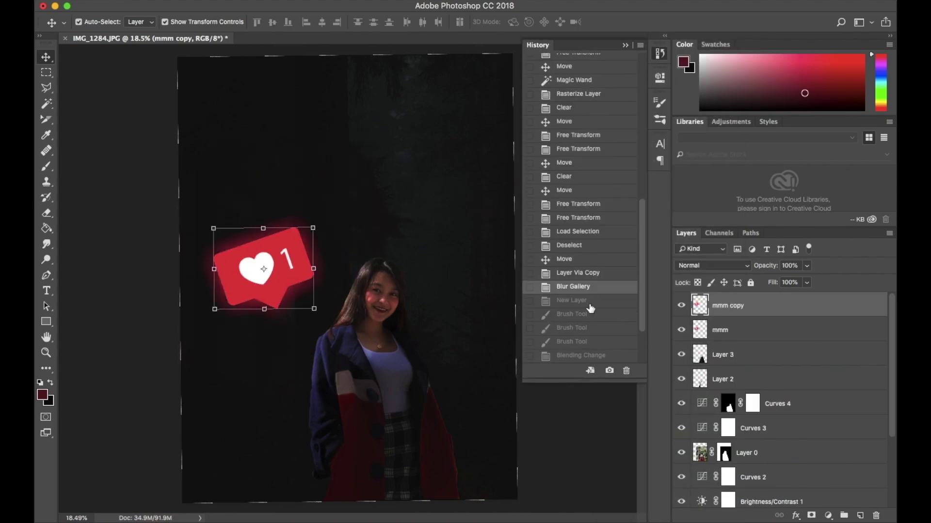
pyautogui.click(572, 328)
pyautogui.click(581, 355)
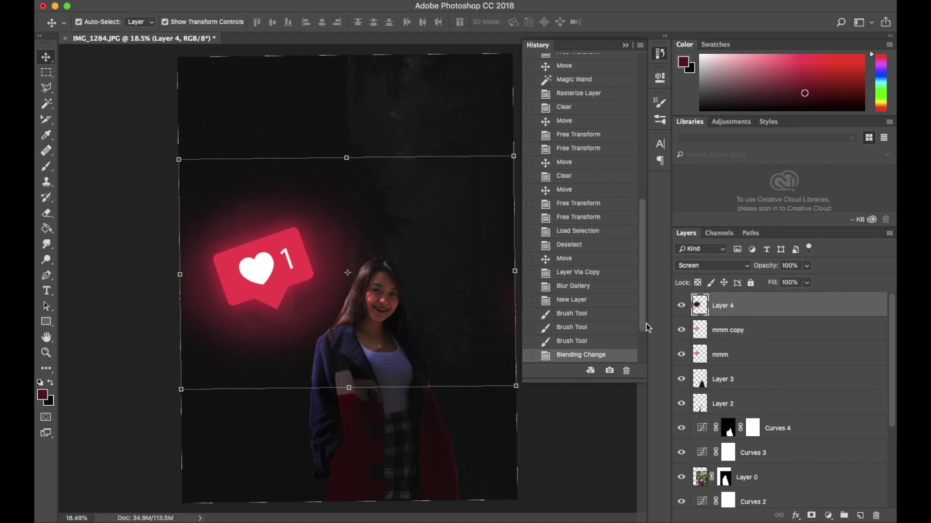
pyautogui.scroll(-3, 601, 291)
pyautogui.click(592, 333)
pyautogui.click(589, 314)
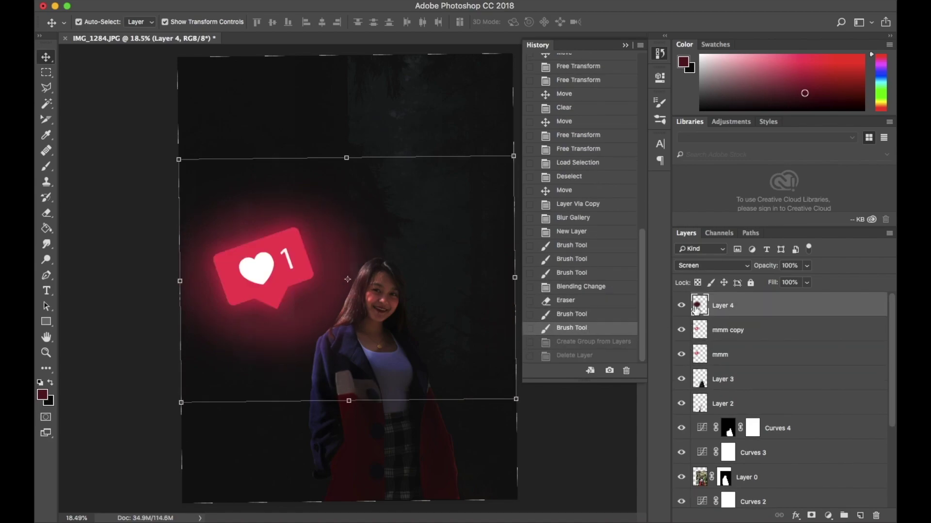
pyautogui.click(592, 341)
# Reopen Field Blur, leave it unchanged, and clear the layer selection
pyautogui.click(286, 2)
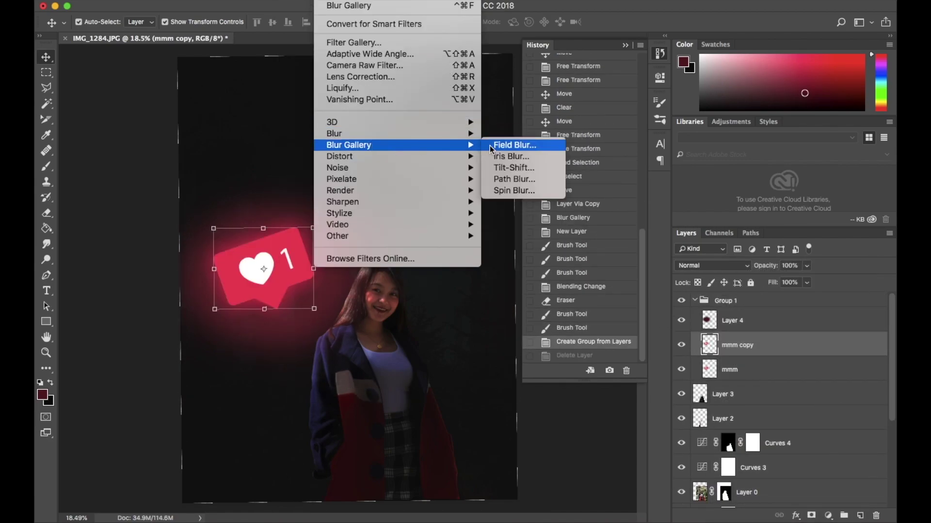
pyautogui.click(531, 144)
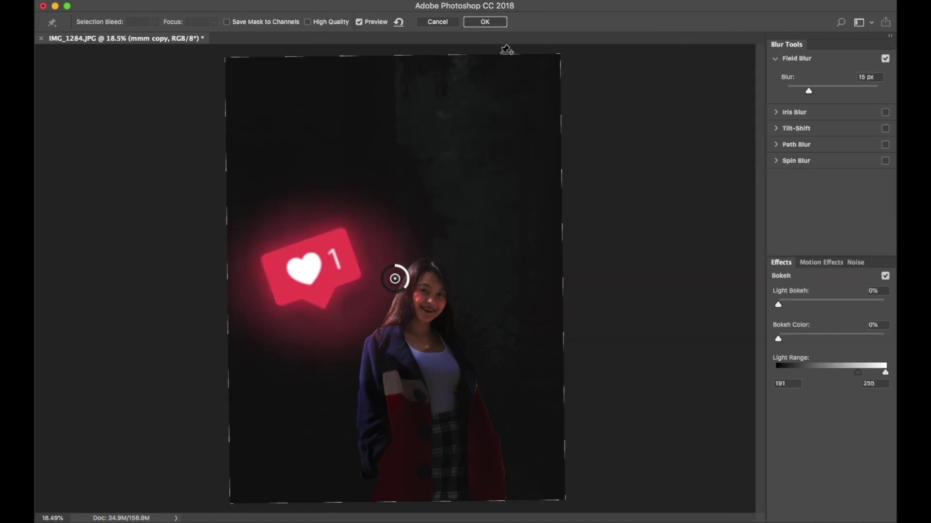
pyautogui.click(479, 23)
pyautogui.click(562, 416)
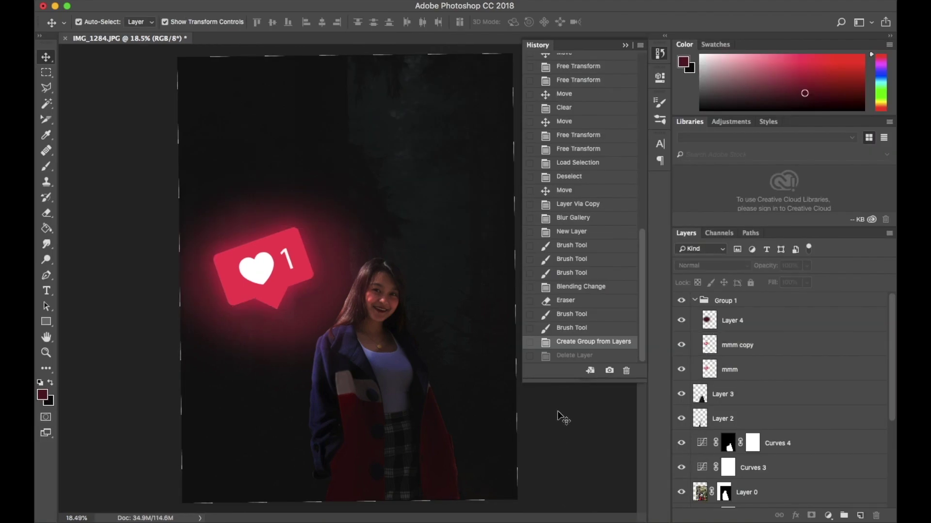
# Paint extra red glow around and above the heart on Layer 4, keeping it topmost
pyautogui.click(46, 166)
pyautogui.click(732, 321)
pyautogui.moveTo(256, 250); pyautogui.dragTo(307, 263)
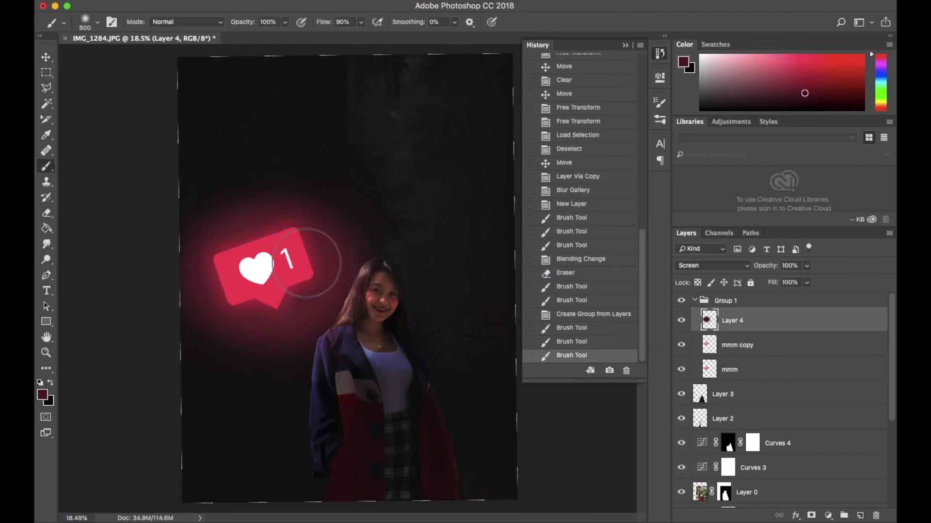
pyautogui.hotkey('ctrl', '[')
pyautogui.hotkey('ctrl', '[')
pyautogui.hotkey('ctrl', ']')
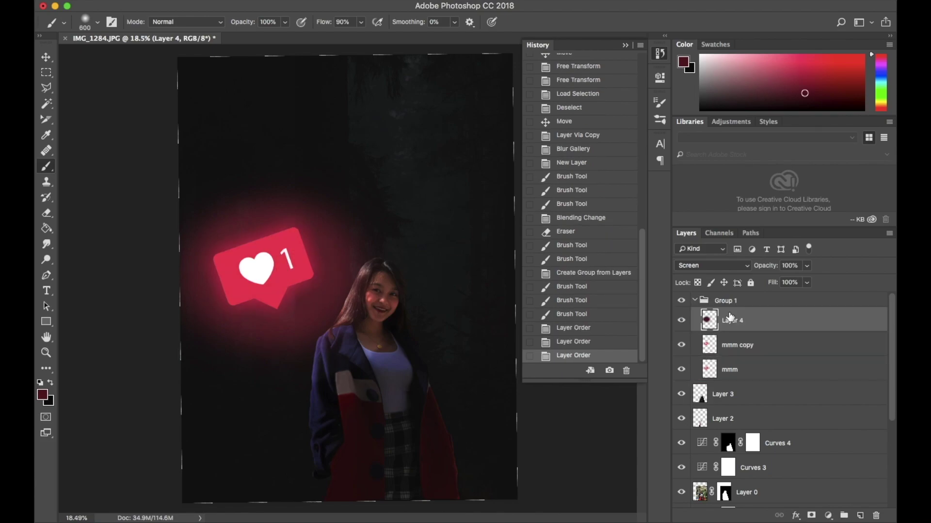
pyautogui.hotkey('ctrl', '[')
pyautogui.moveTo(264, 306)
pyautogui.mouseDown()
pyautogui.moveTo(220, 268)
pyautogui.moveTo(300, 292)
pyautogui.mouseUp()
pyautogui.hotkey('ctrl', 'shift', ']')
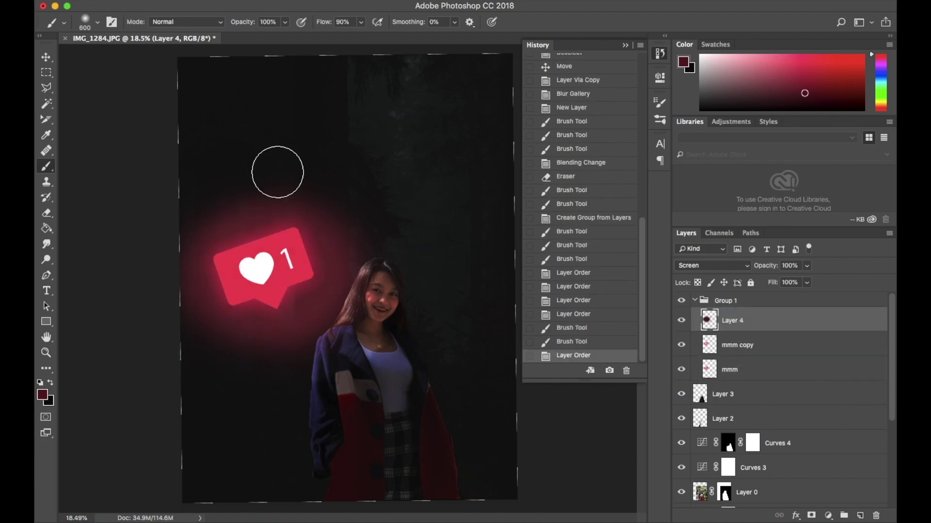
# Test Magic Wand selections of the icon on the mmm and mmm copy layers, then discard them
pyautogui.press('v')
pyautogui.press('w')
pyautogui.click(292, 242)
pyautogui.click(729, 369)
pyautogui.hotkey('ctrl', 'd')
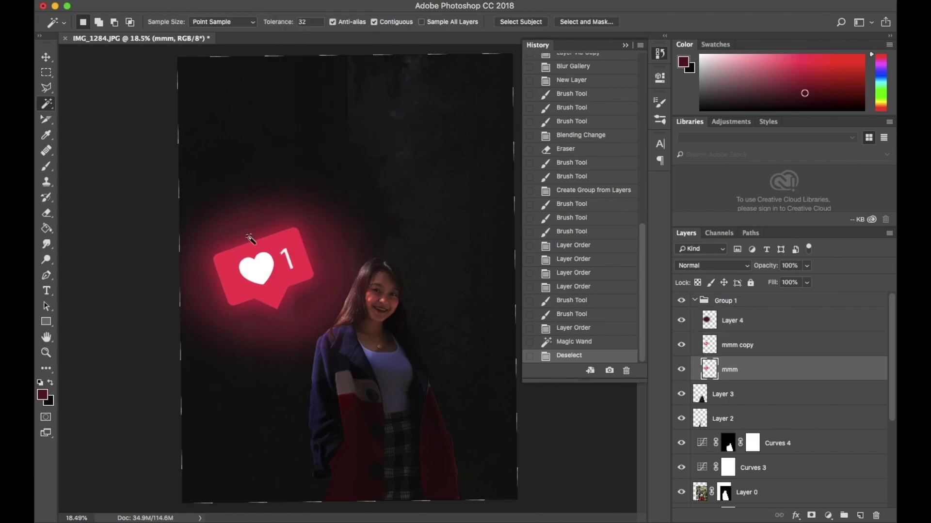
pyautogui.click(295, 277)
pyautogui.keyDown('alt'); pyautogui.click(257, 269); pyautogui.keyUp('alt')
pyautogui.click(722, 343)
pyautogui.hotkey('ctrl', 'd')
pyautogui.click(384, 224)
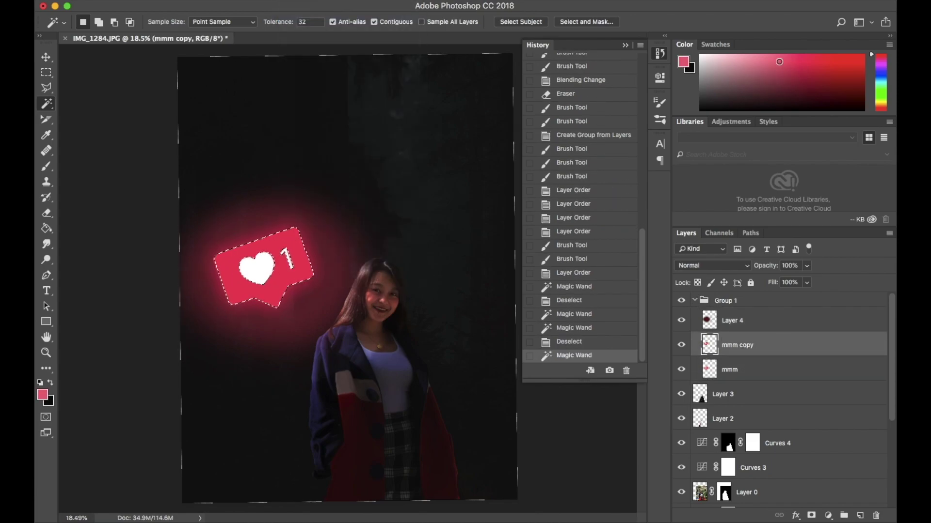
pyautogui.hotkey('ctrl', 'z')
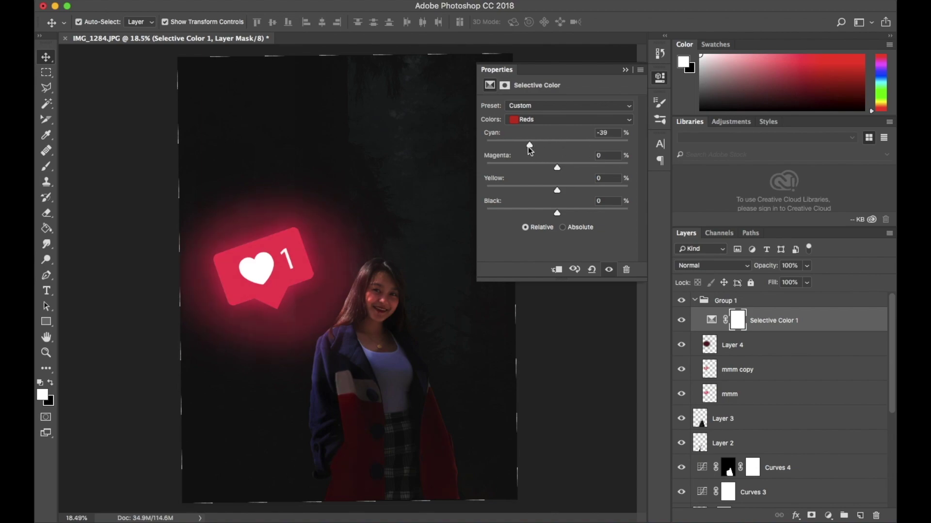
# Lower the Reds cyan in Selective Color 1, then nudge the magenta in the Blues range
pyautogui.moveTo(623, 145)
pyautogui.mouseDown()
pyautogui.moveTo(532, 144)
pyautogui.moveTo(562, 190)
pyautogui.moveTo(615, 213)
pyautogui.moveTo(561, 216)
pyautogui.mouseUp()
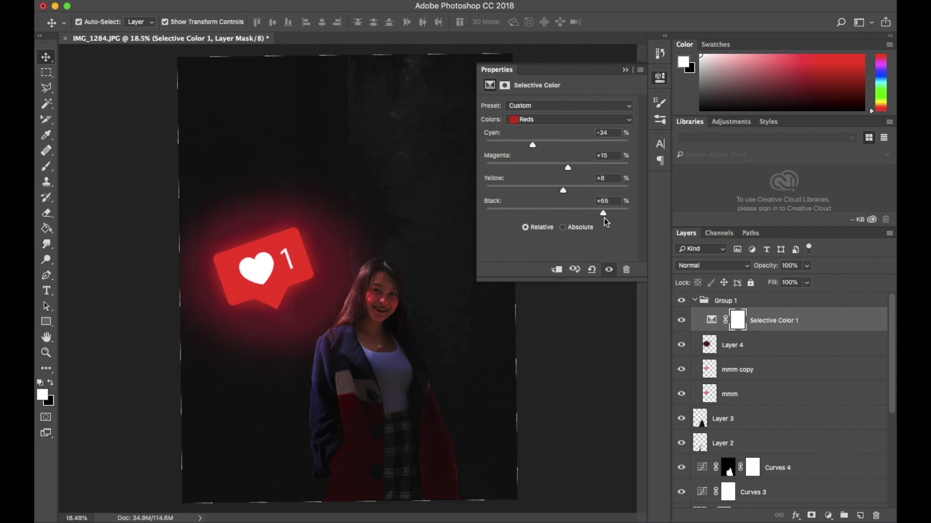
pyautogui.click(505, 85)
pyautogui.click(570, 119)
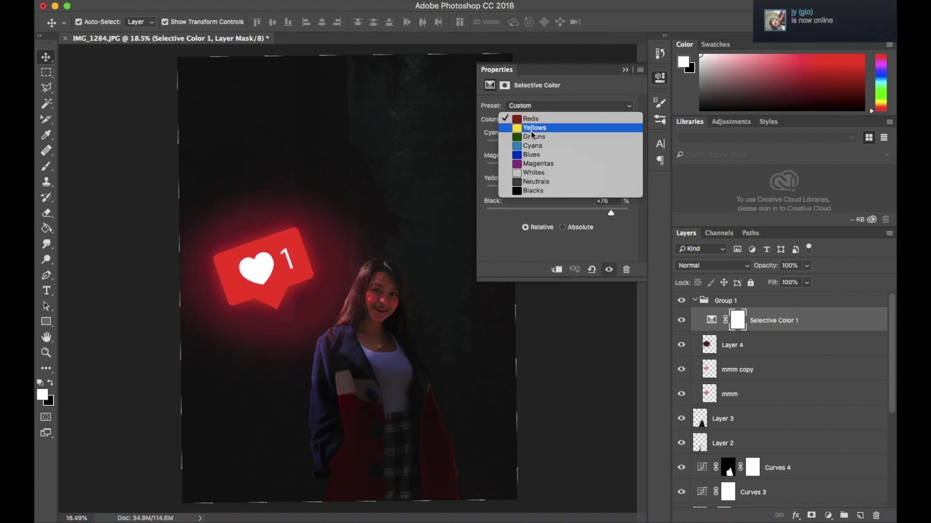
pyautogui.click(558, 153)
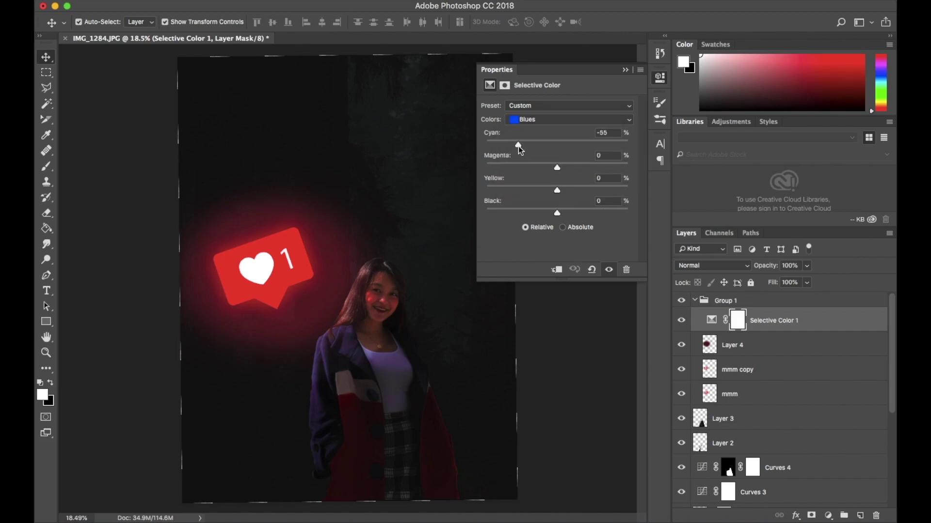
pyautogui.moveTo(537, 171); pyautogui.dragTo(545, 170)
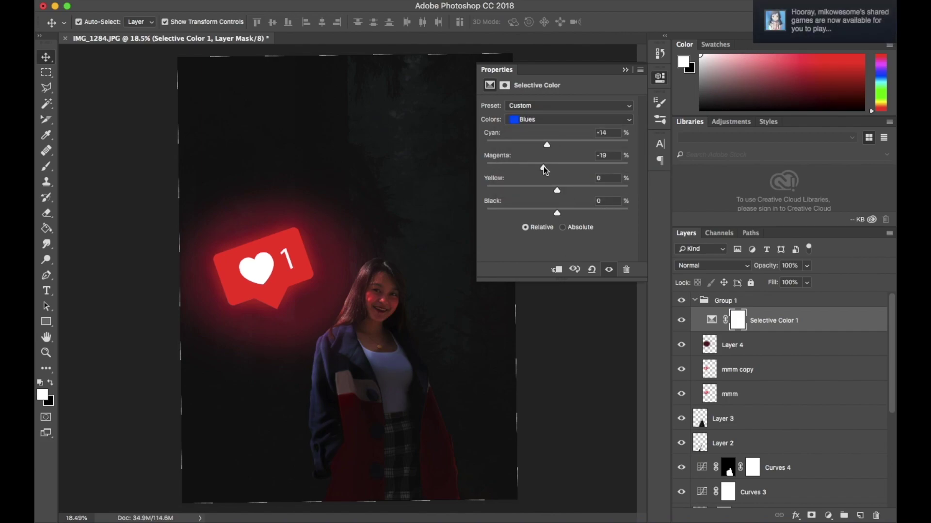
# Set the Reds cyan to -51%, also visiting the Cyans, Greens and Blacks ranges
pyautogui.click(557, 120)
pyautogui.click(552, 110)
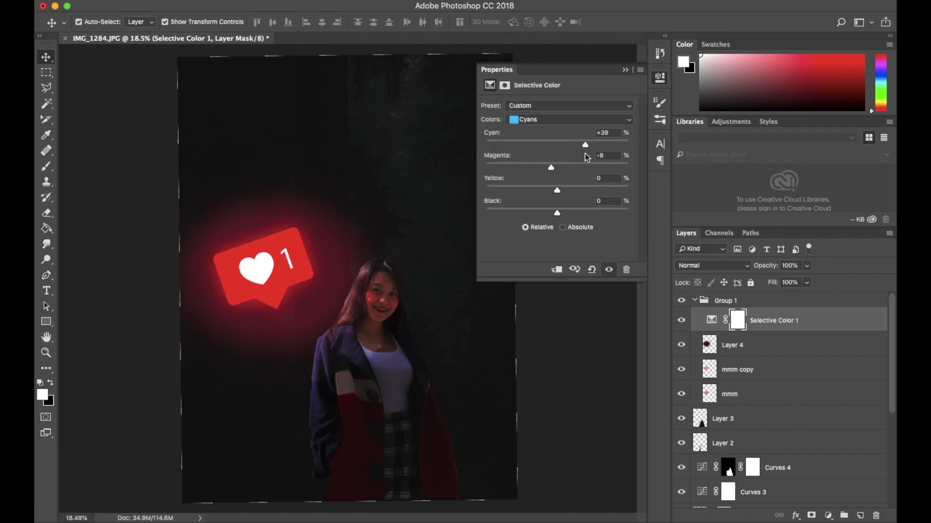
pyautogui.click(548, 119)
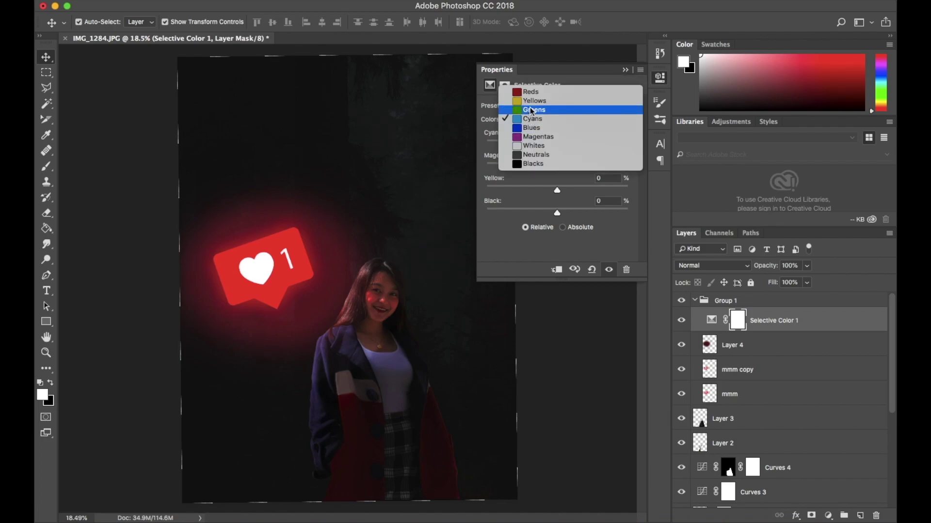
pyautogui.click(548, 89)
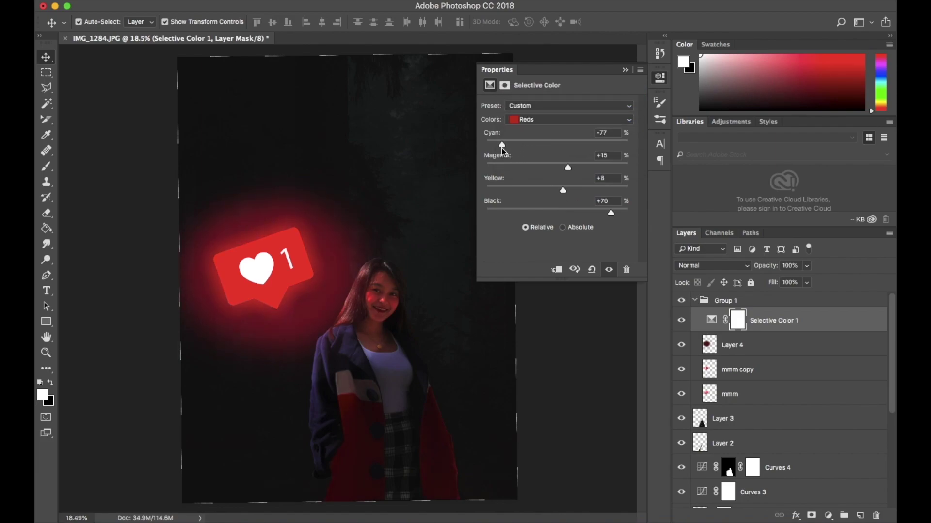
pyautogui.moveTo(580, 150)
pyautogui.mouseDown()
pyautogui.moveTo(589, 151)
pyautogui.moveTo(519, 152)
pyautogui.mouseUp()
pyautogui.click(542, 119)
pyautogui.click(543, 137)
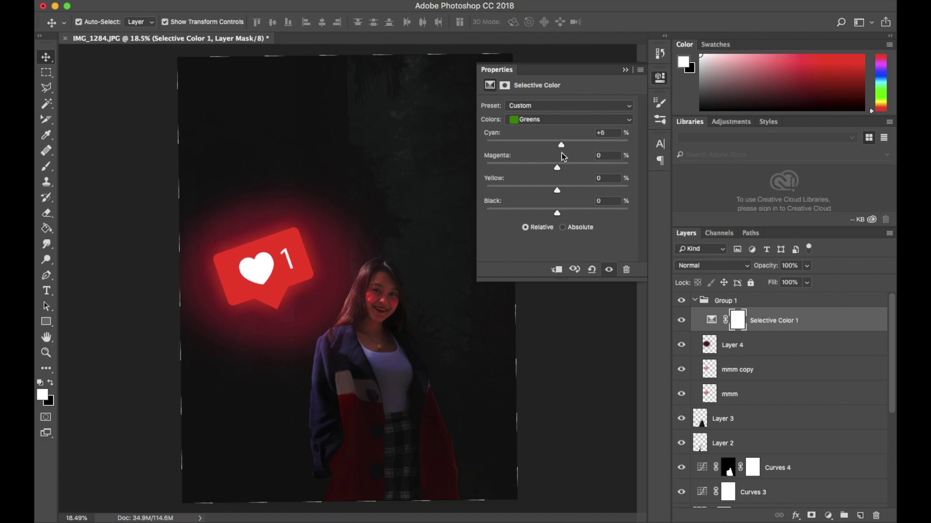
pyautogui.click(537, 118)
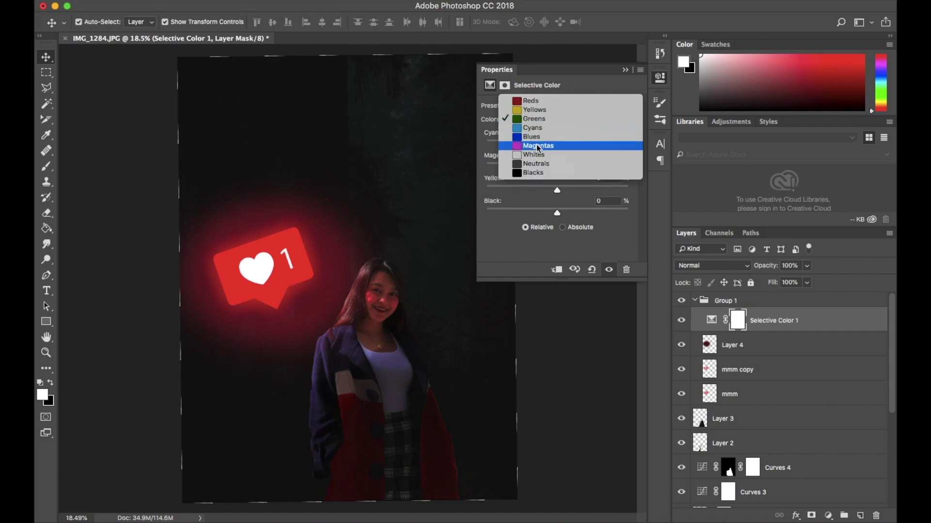
pyautogui.click(542, 173)
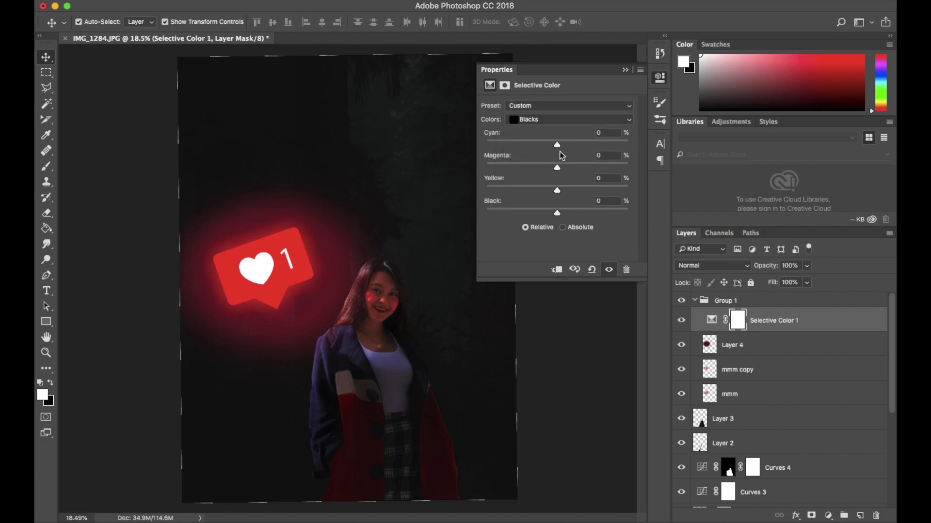
# Nudge the Blacks cyan, then set the Channel Mixer Red output to red +108 and Green output blue to −13
pyautogui.moveTo(551, 145); pyautogui.dragTo(545, 145)
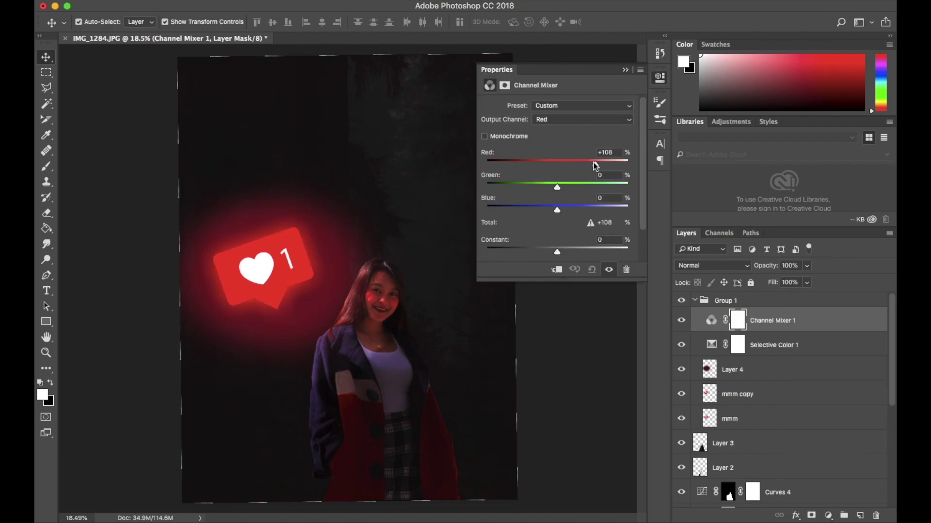
pyautogui.moveTo(585, 166)
pyautogui.mouseDown()
pyautogui.moveTo(596, 165)
pyautogui.moveTo(551, 170)
pyautogui.moveTo(559, 166)
pyautogui.mouseUp()
pyautogui.click(568, 121)
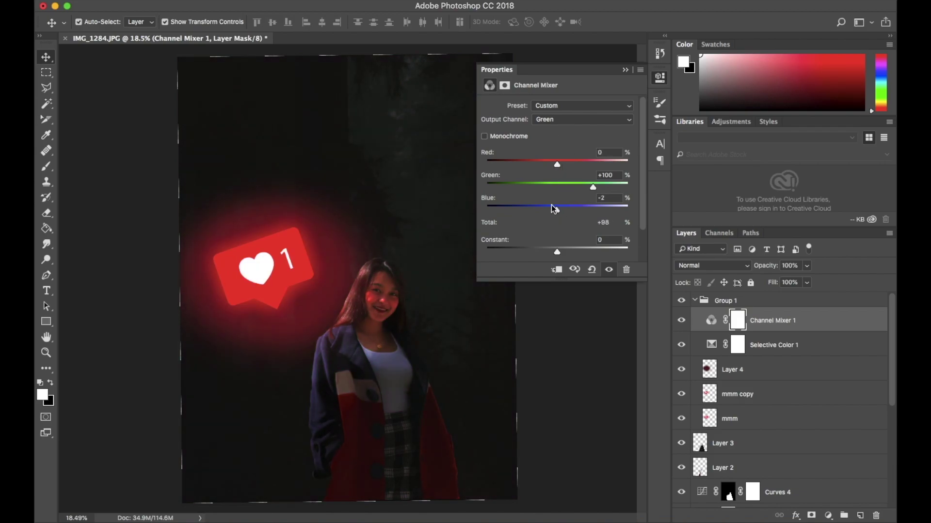
pyautogui.moveTo(562, 209); pyautogui.dragTo(560, 210)
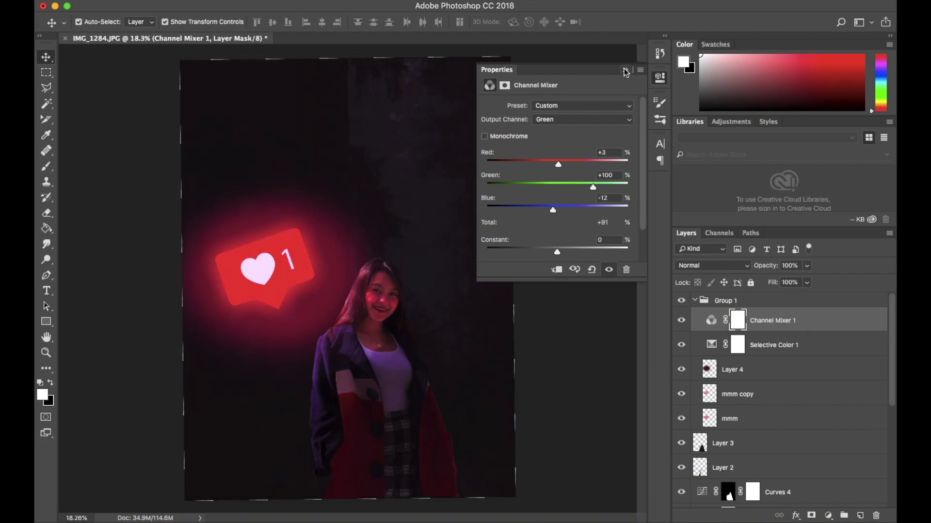
pyautogui.click(626, 70)
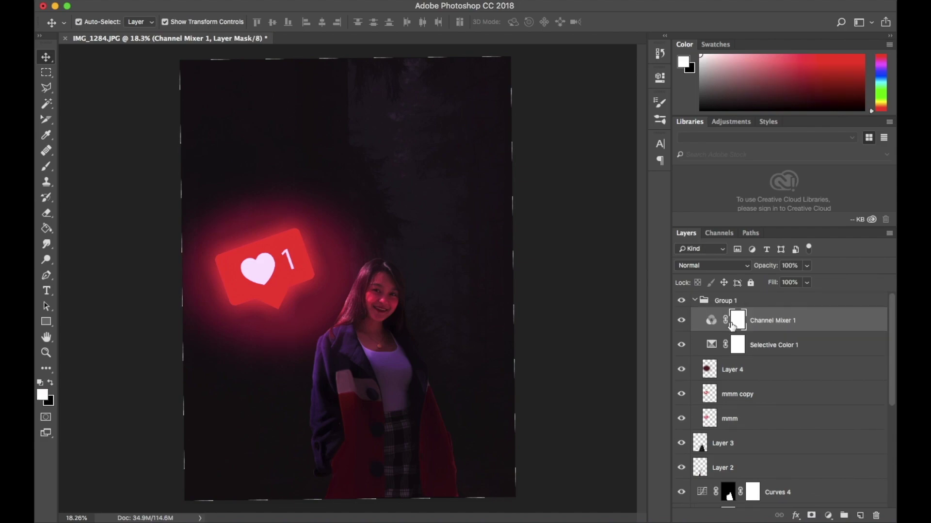
# Move Channel Mixer 1 below Selective Color 1, after undoing an accidental Group 1 deletion
pyautogui.hotkey('alt', '[')
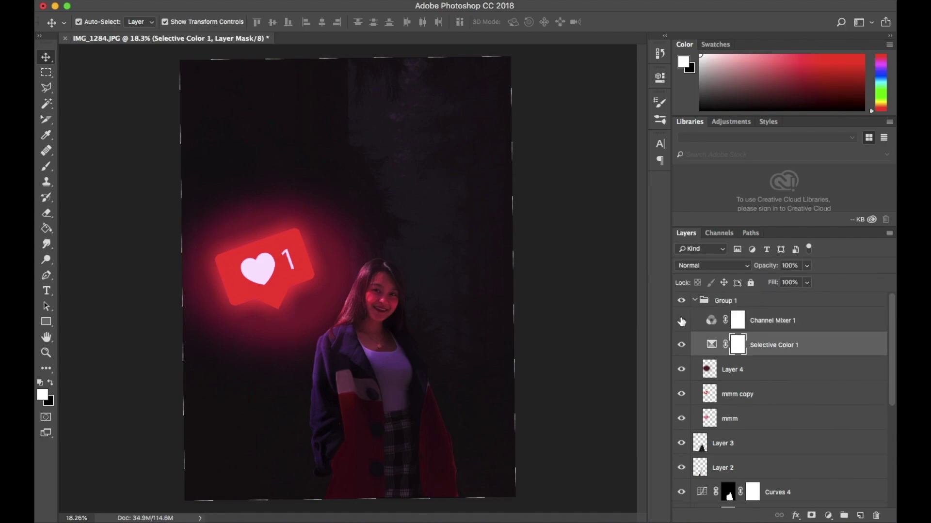
pyautogui.click(726, 300)
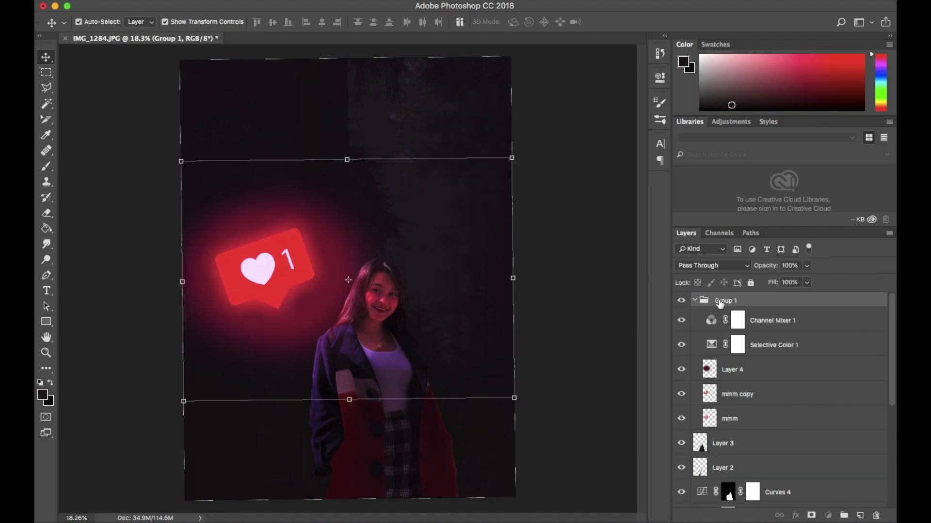
pyautogui.click(726, 300)
pyautogui.click(695, 301)
pyautogui.rightClick(713, 304)
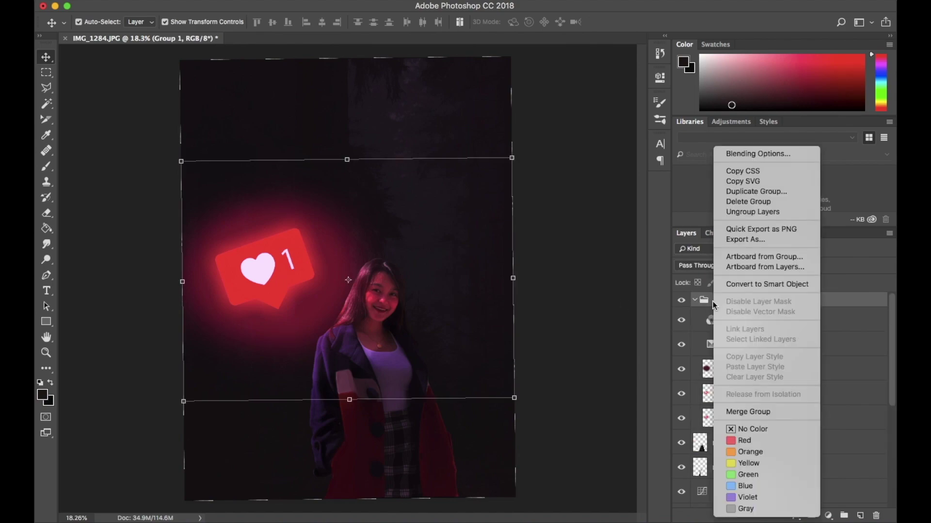
pyautogui.click(831, 278)
pyautogui.press('Delete')
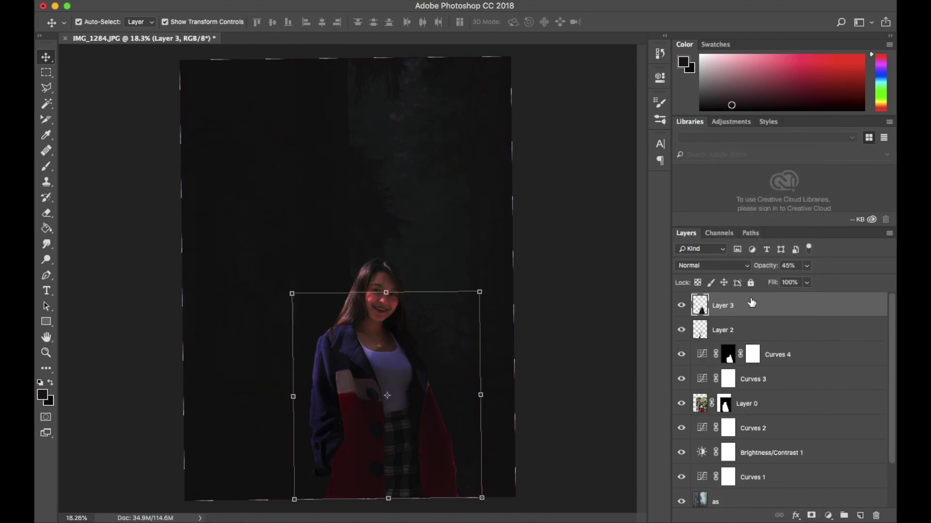
pyautogui.hotkey('ctrl', 'z')
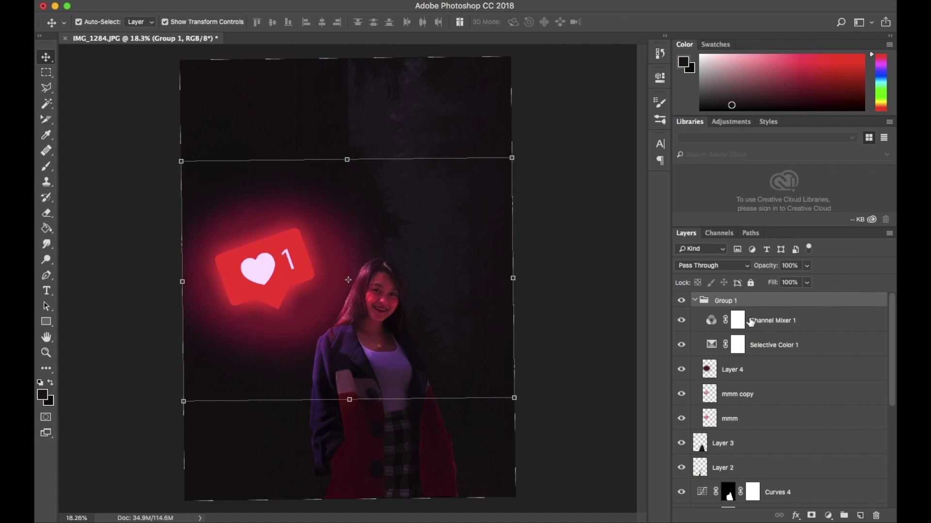
pyautogui.rightClick(751, 322)
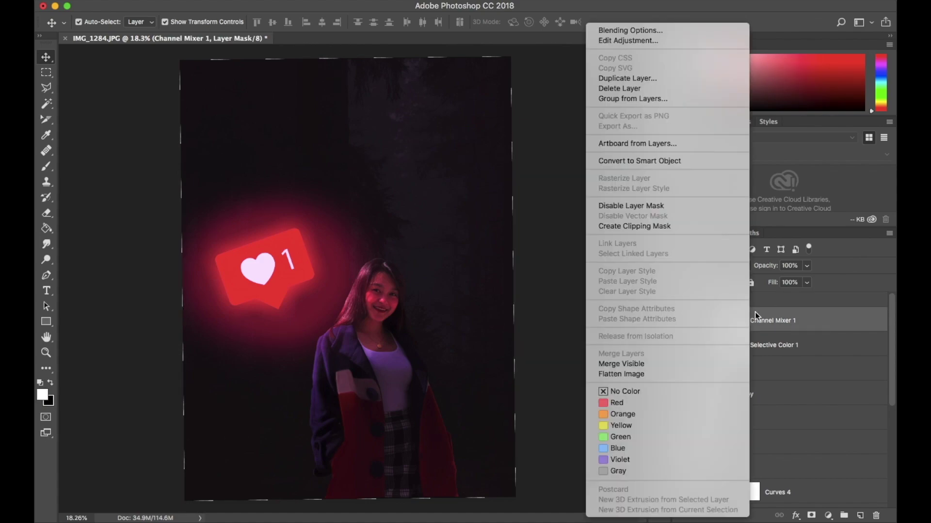
pyautogui.click(822, 260)
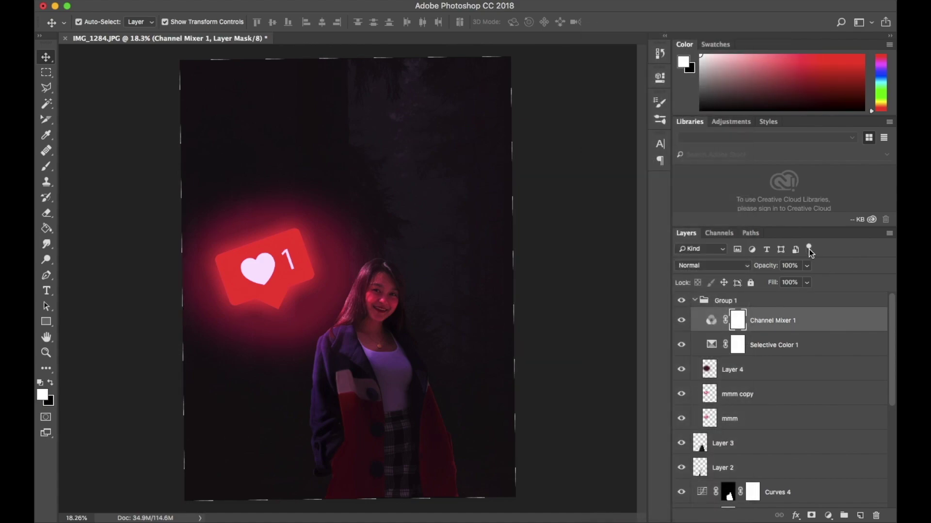
pyautogui.click(762, 351)
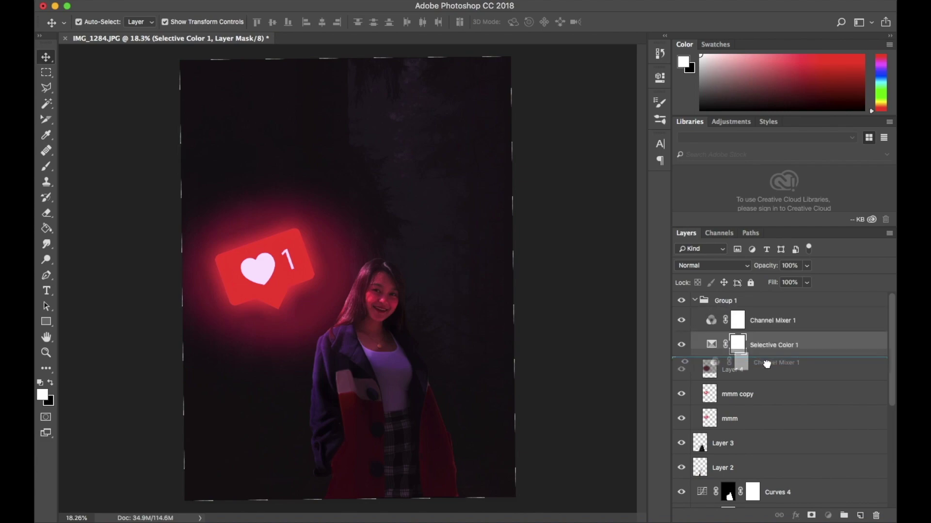
pyautogui.moveTo(764, 324); pyautogui.dragTo(764, 357)
# Group Layer 4, mmm copy and mmm into Group 2 and expand it to check
pyautogui.click(761, 363)
pyautogui.click(758, 387)
pyautogui.click(757, 412)
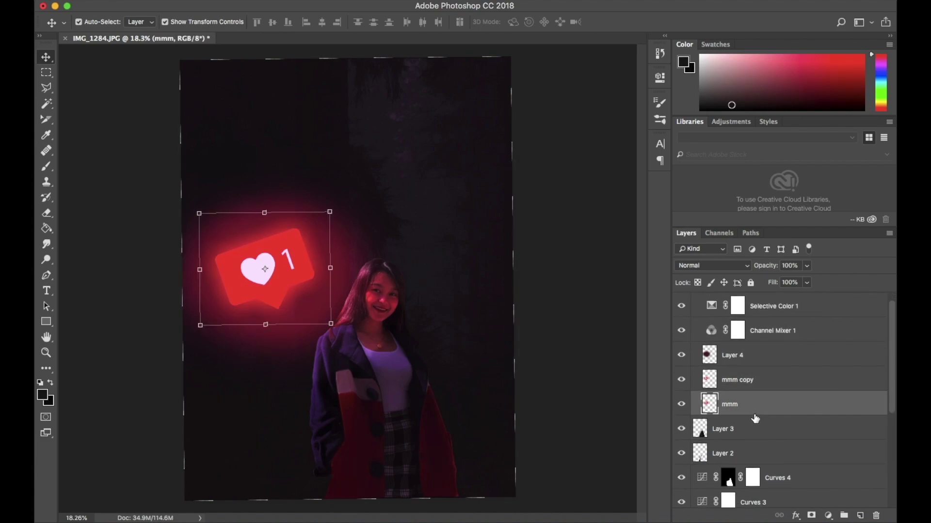
pyautogui.click(758, 378)
pyautogui.keyDown('shift'); pyautogui.click(750, 420); pyautogui.keyUp('shift')
pyautogui.rightClick(751, 419)
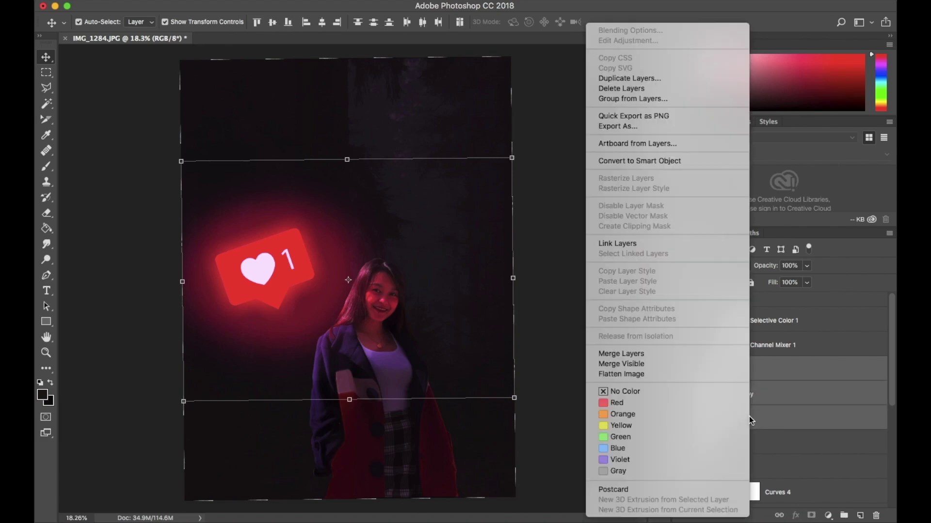
pyautogui.click(845, 516)
pyautogui.click(704, 365)
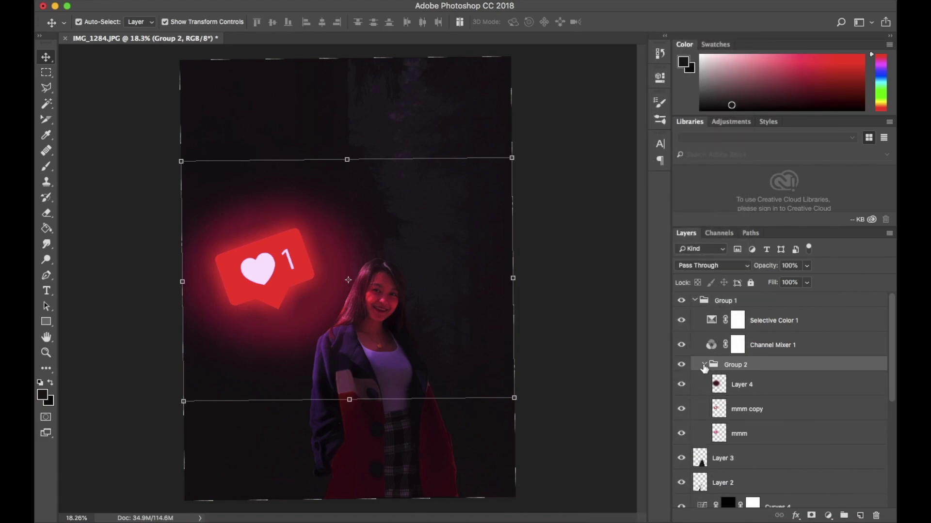
pyautogui.click(738, 321)
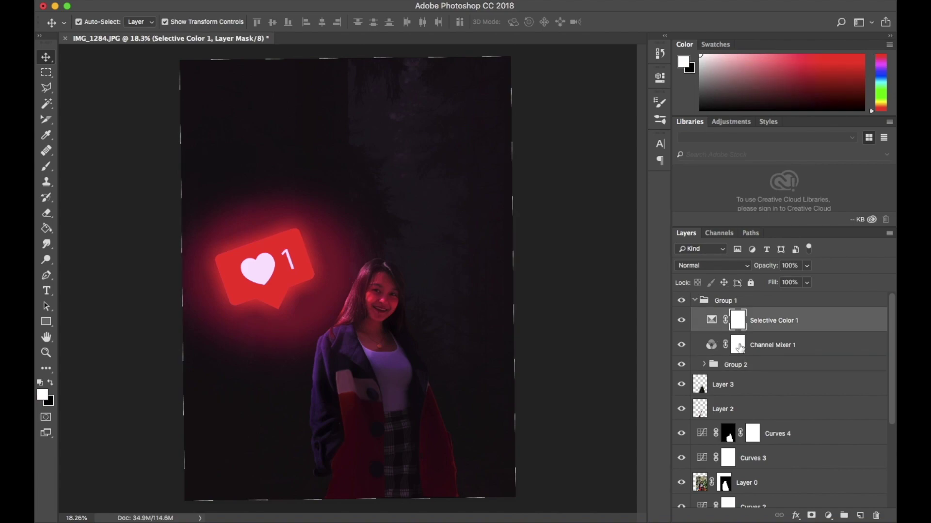
# Fill the Channel Mixer 1 mask with black, declining to copy it onto Selective Color 1
pyautogui.click(738, 347)
pyautogui.moveTo(740, 346); pyautogui.dragTo(737, 320)
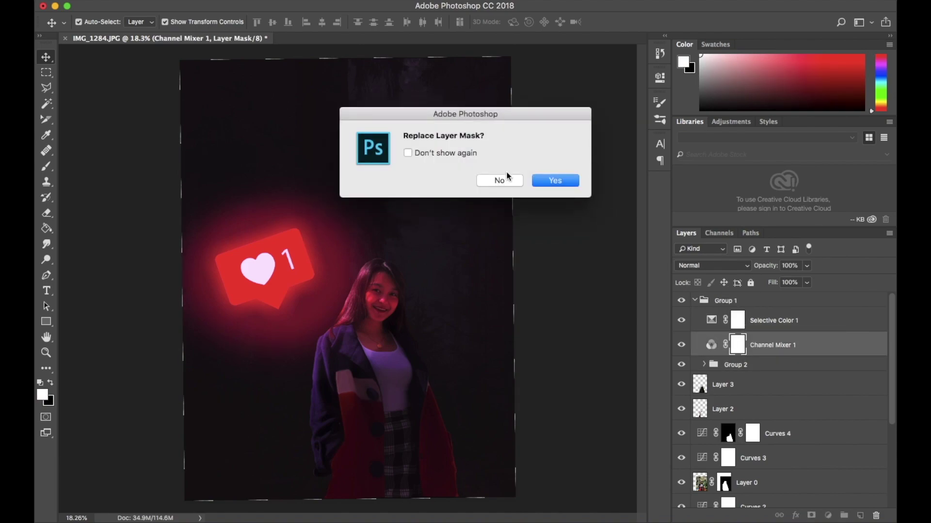
pyautogui.click(515, 181)
pyautogui.doubleClick(739, 345)
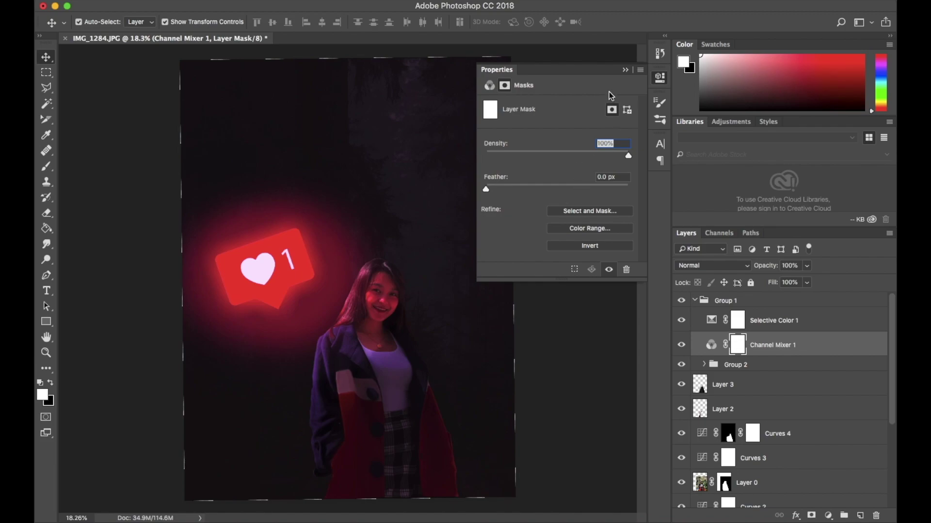
pyautogui.hotkey('ctrl', 'alt', 'a')
pyautogui.click(739, 347)
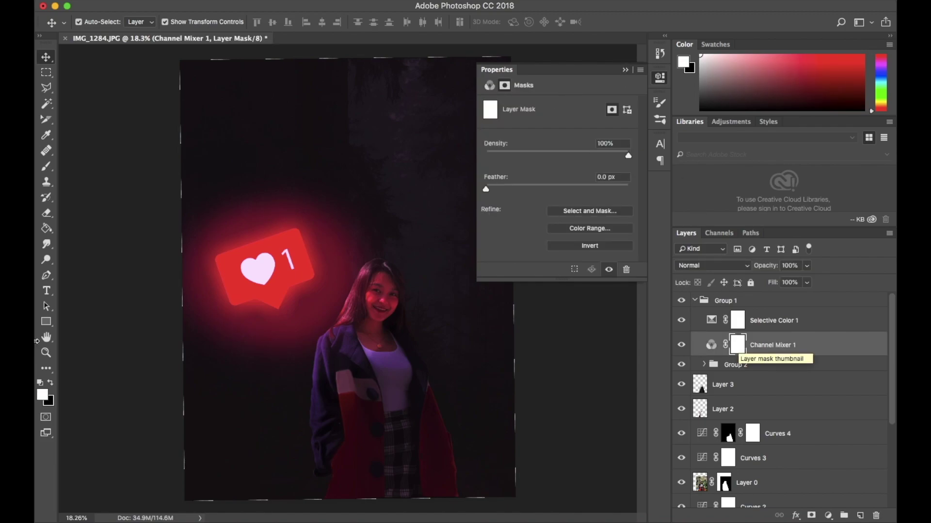
pyautogui.hotkey('ctrl', 'i')
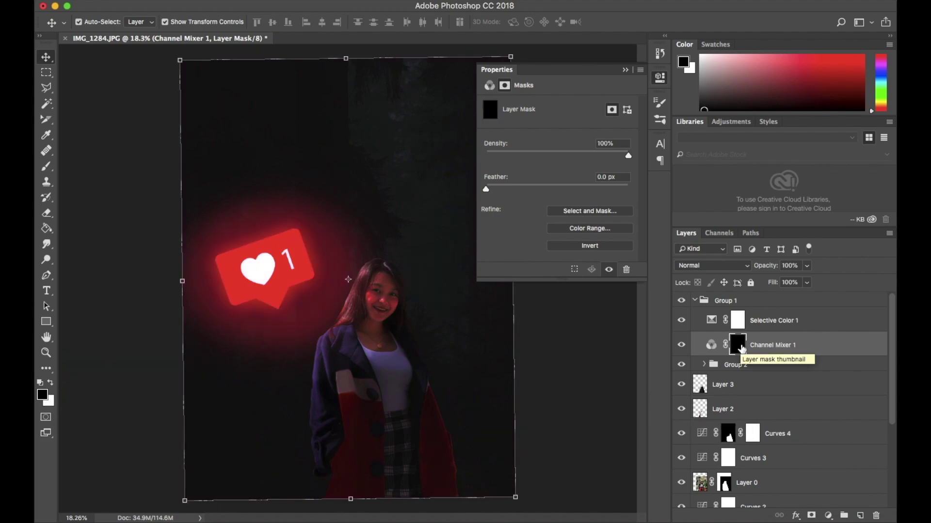
# Paint white on the collar, then revert through History to the first mask fill
pyautogui.press('b')
pyautogui.hotkey('ctrl', 'shift', 'd')
pyautogui.press('x')
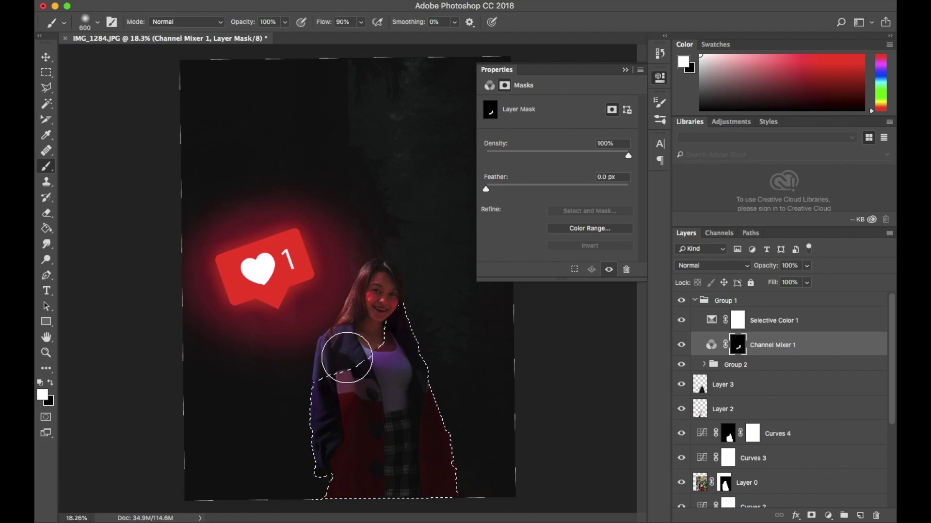
pyautogui.moveTo(343, 357); pyautogui.dragTo(353, 372)
pyautogui.hotkey('ctrl', 'd')
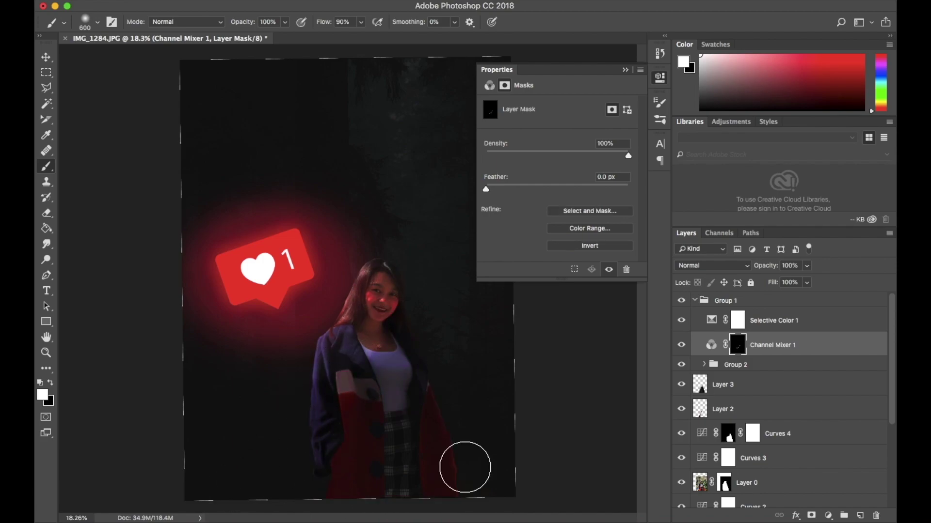
pyautogui.click(660, 78)
pyautogui.click(660, 53)
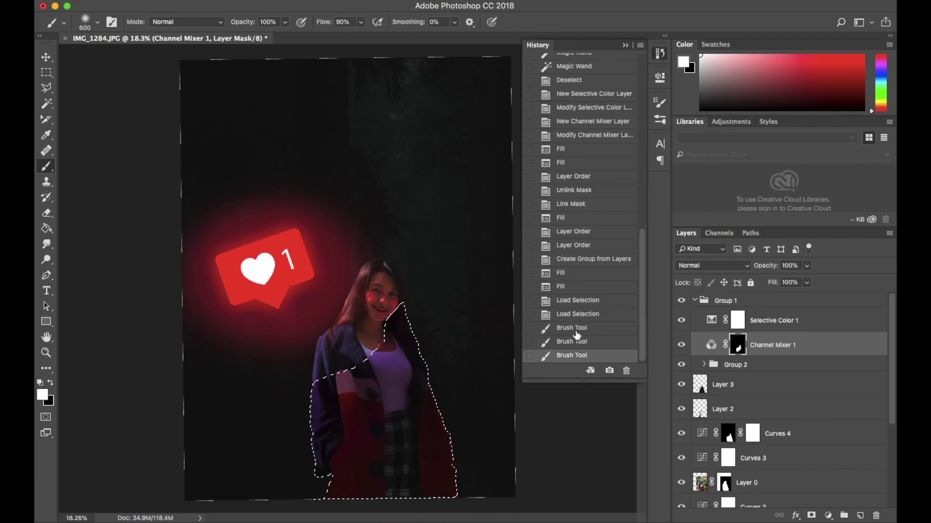
pyautogui.click(579, 316)
pyautogui.click(582, 302)
pyautogui.click(579, 285)
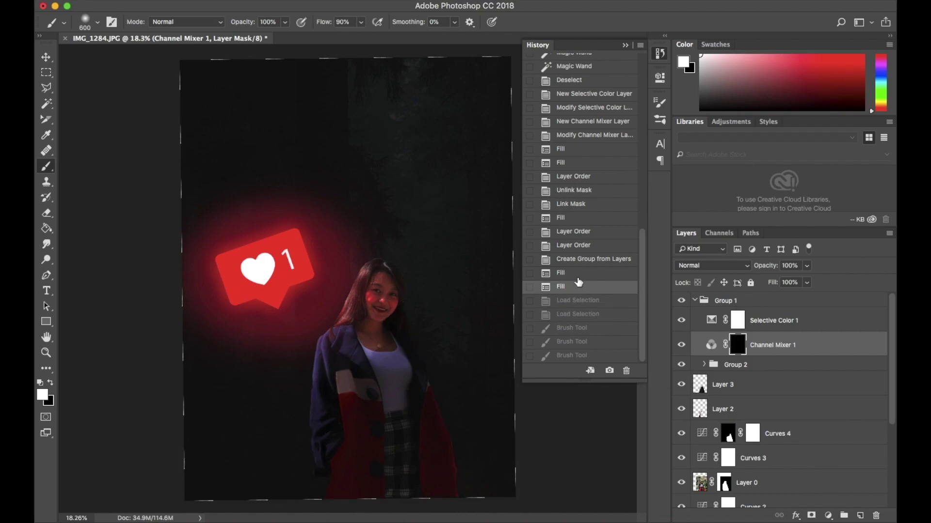
pyautogui.click(577, 273)
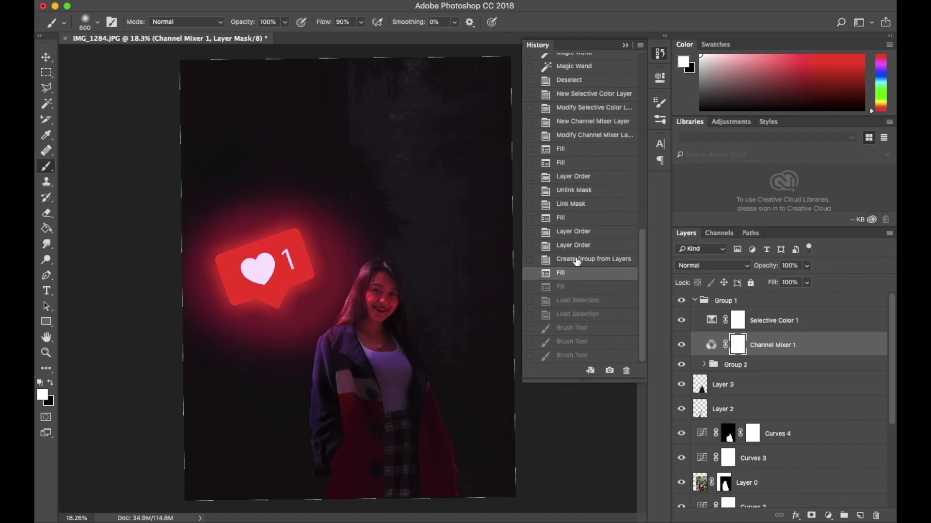
pyautogui.click(625, 45)
# Refill the mask black, load the girl's outline, and paint her face, jacket and hair white
pyautogui.hotkey('ctrl', 'i')
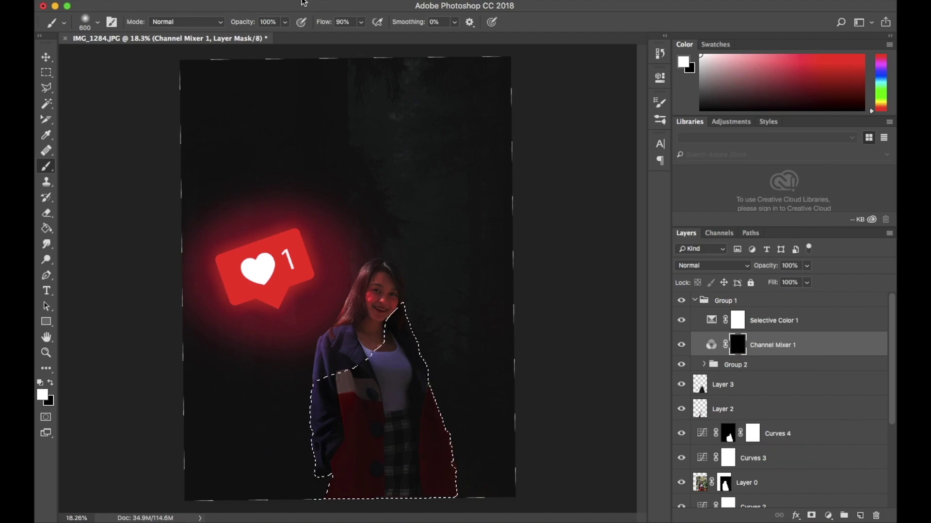
pyautogui.hotkey('ctrl', 'd')
pyautogui.keyDown('ctrl'); pyautogui.click(726, 484); pyautogui.keyUp('ctrl')
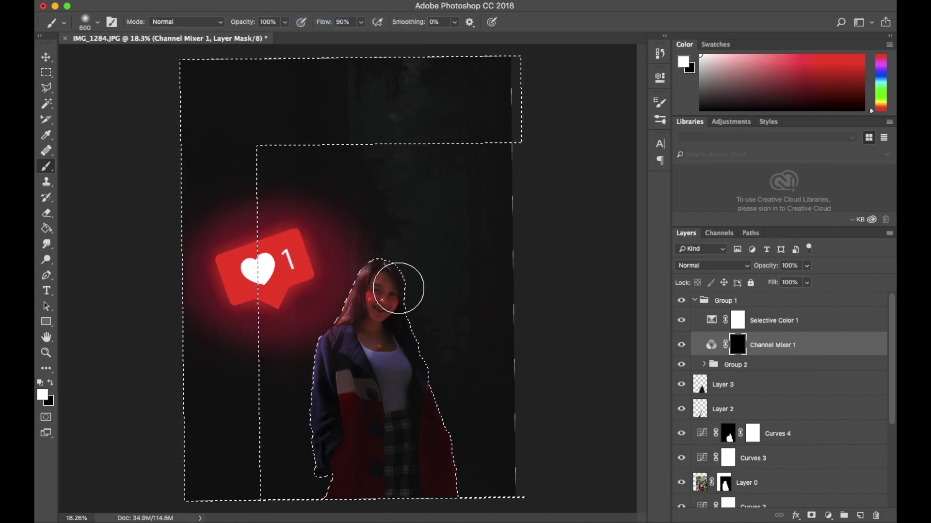
pyautogui.moveTo(391, 287); pyautogui.dragTo(269, 389)
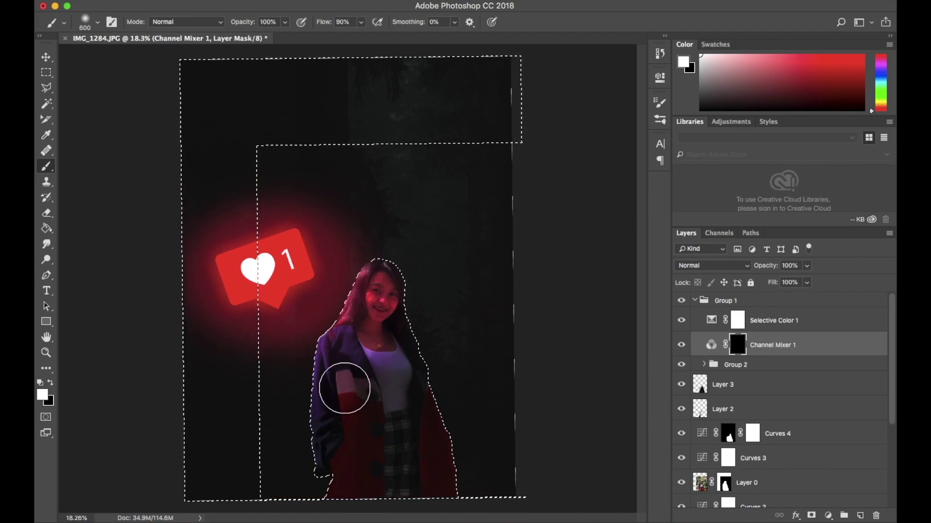
pyautogui.moveTo(353, 270)
pyautogui.mouseDown()
pyautogui.moveTo(342, 308)
pyautogui.moveTo(345, 359)
pyautogui.mouseUp()
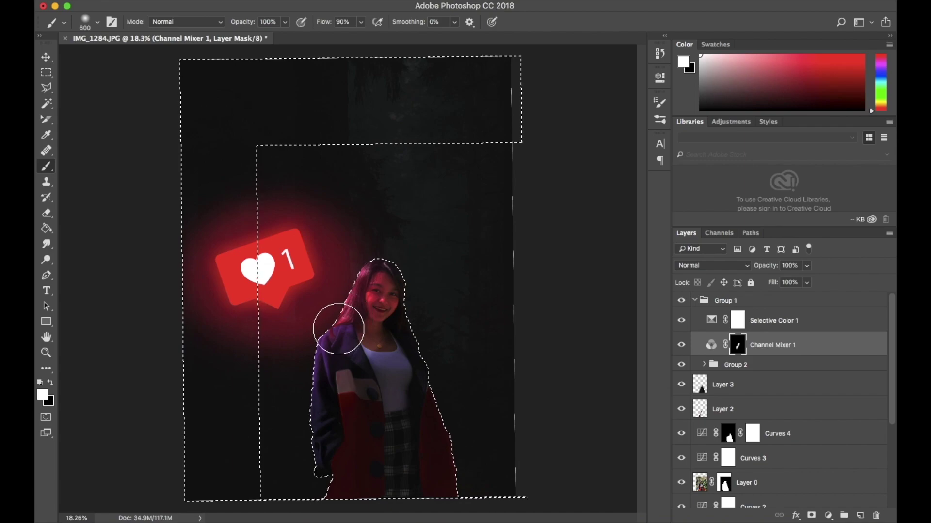
pyautogui.scroll(3, 349, 328)
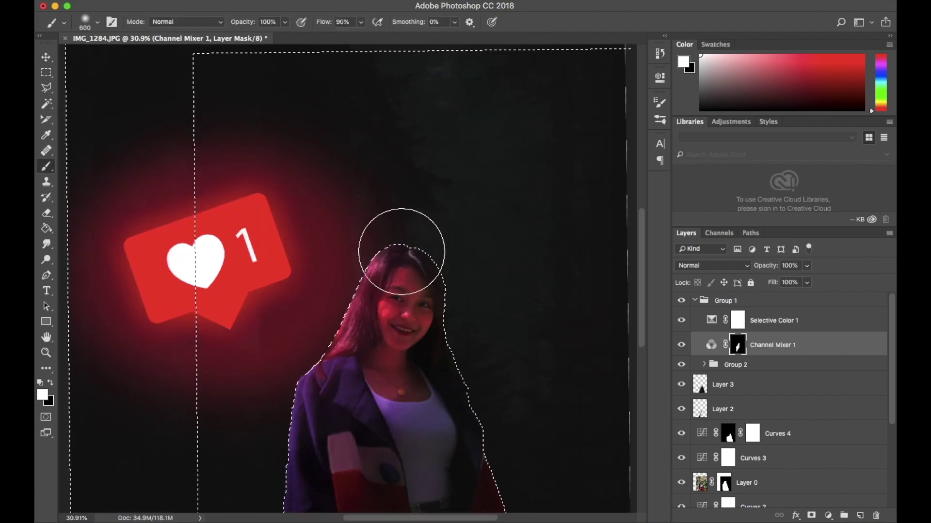
pyautogui.press('x')
pyautogui.moveTo(319, 387); pyautogui.dragTo(387, 315)
pyautogui.scroll(-3, 363, 183)
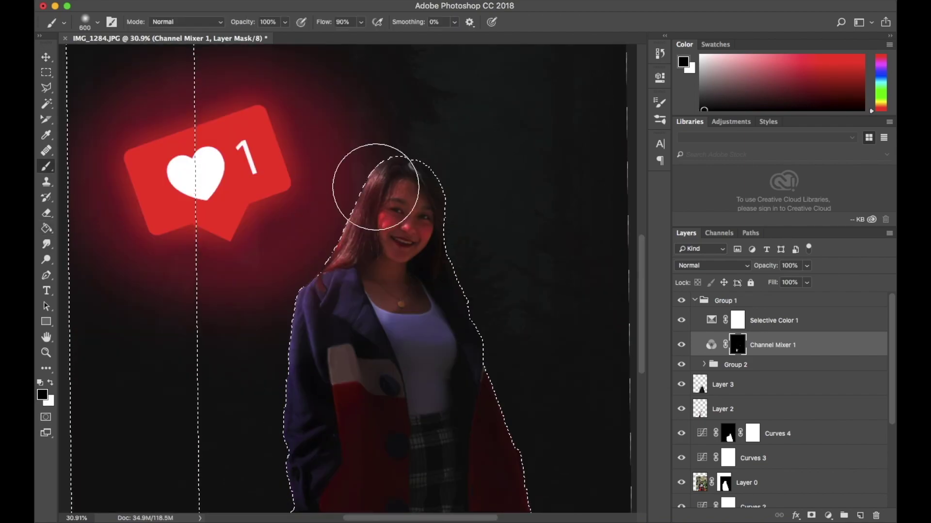
# Paint white over her hair and upper jacket with a larger brush, then deselect
pyautogui.rightClick(315, 210)
pyautogui.press('x')
pyautogui.press(']')
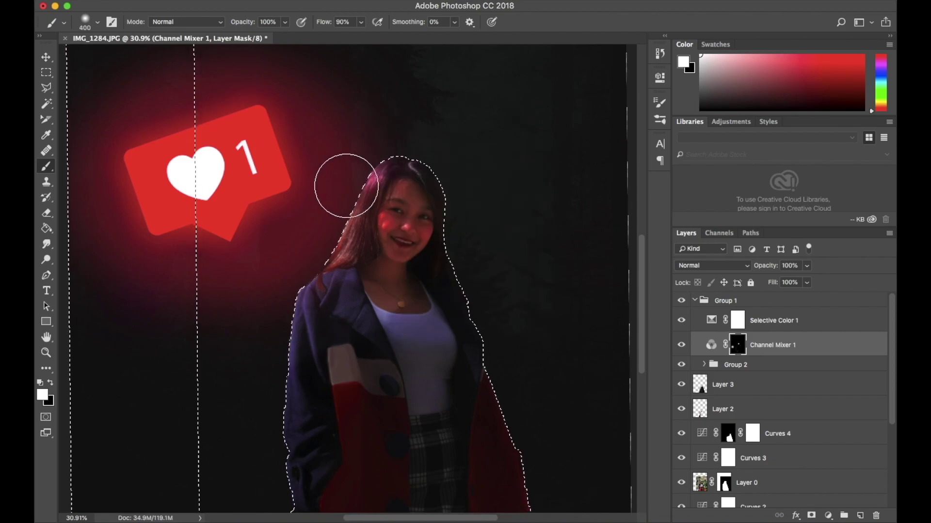
pyautogui.moveTo(343, 183)
pyautogui.mouseDown()
pyautogui.moveTo(369, 183)
pyautogui.moveTo(315, 259)
pyautogui.moveTo(345, 289)
pyautogui.moveTo(312, 349)
pyautogui.mouseUp()
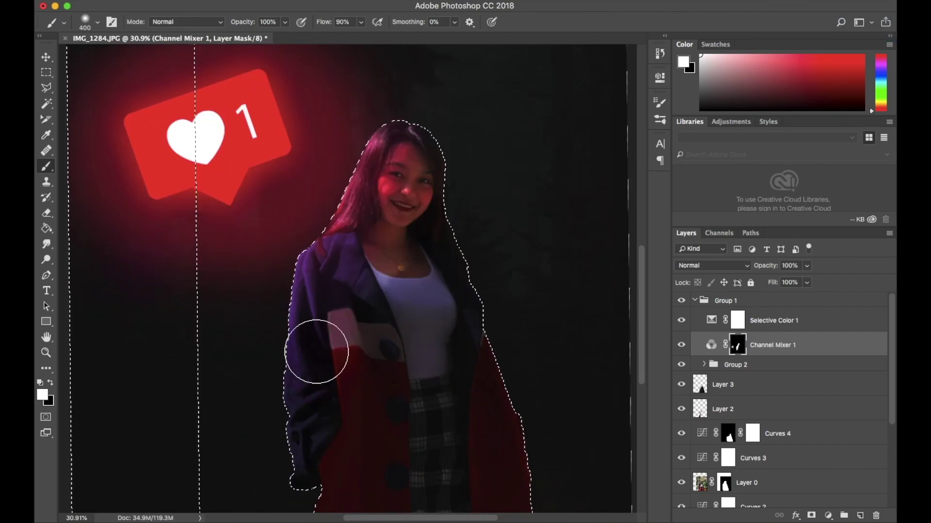
pyautogui.scroll(-2, 332, 253)
pyautogui.press('v')
pyautogui.hotkey('ctrl', 'd')
# Save the document as SAVE.psd
pyautogui.scroll(-3, 562, 235)
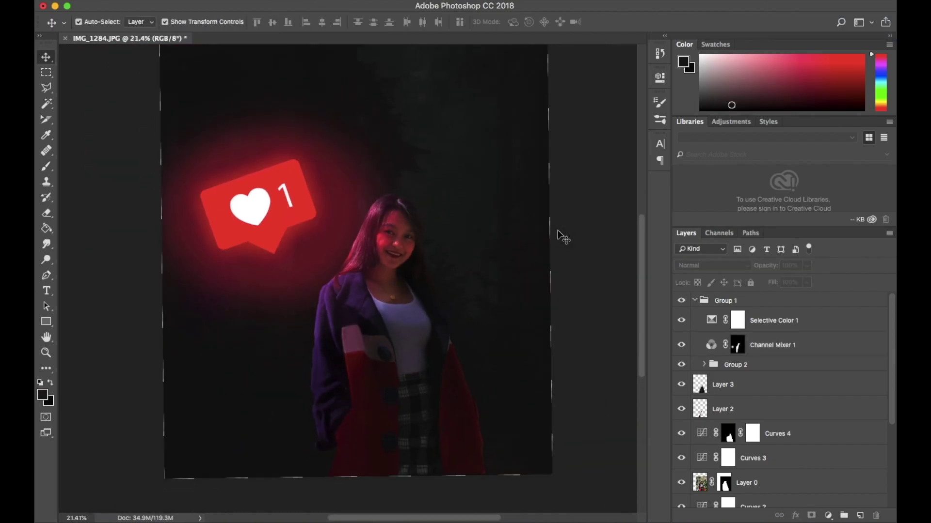
pyautogui.scroll(5, 397, 274)
pyautogui.scroll(-5, 558, 286)
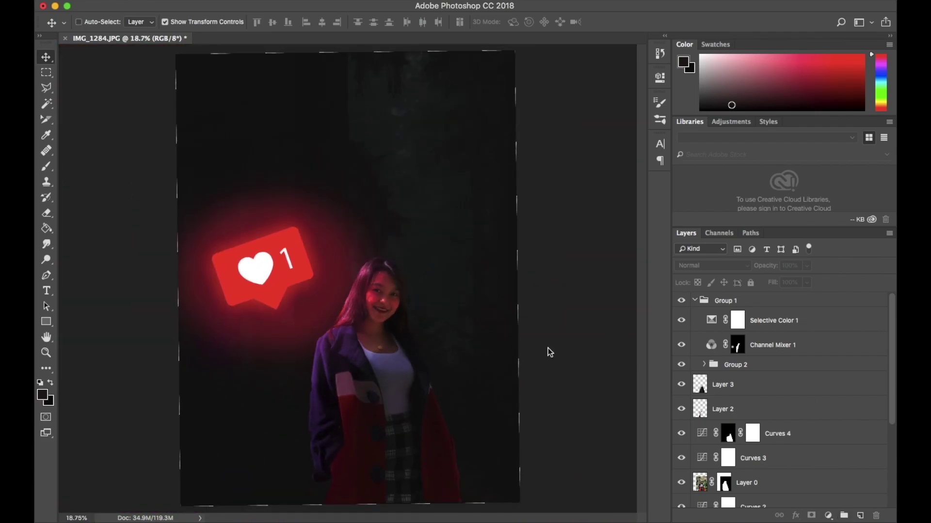
pyautogui.hotkey('ctrl', 's')
pyautogui.write('SAVE')
pyautogui.press('Return')
pyautogui.click(725, 300)
# Add a Curves adjustment to Group 1 with a new empty layer above it
pyautogui.click(827, 515)
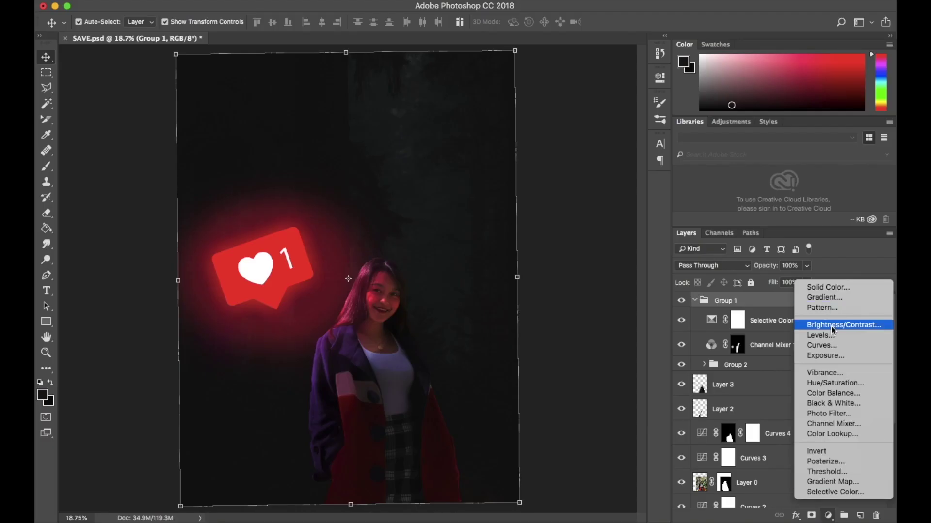
pyautogui.click(821, 345)
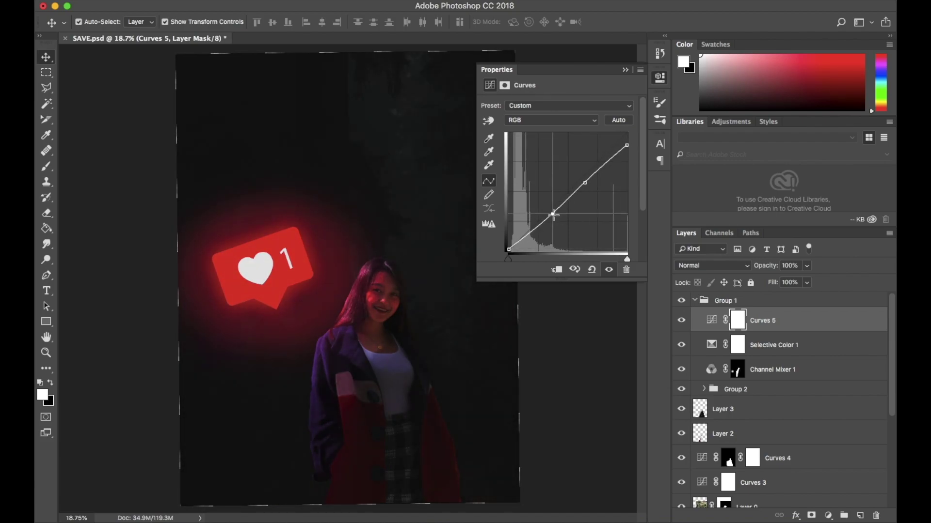
pyautogui.hotkey('ctrl', 'shift', 'alt', 'n')
pyautogui.press('x')
pyautogui.press('b')
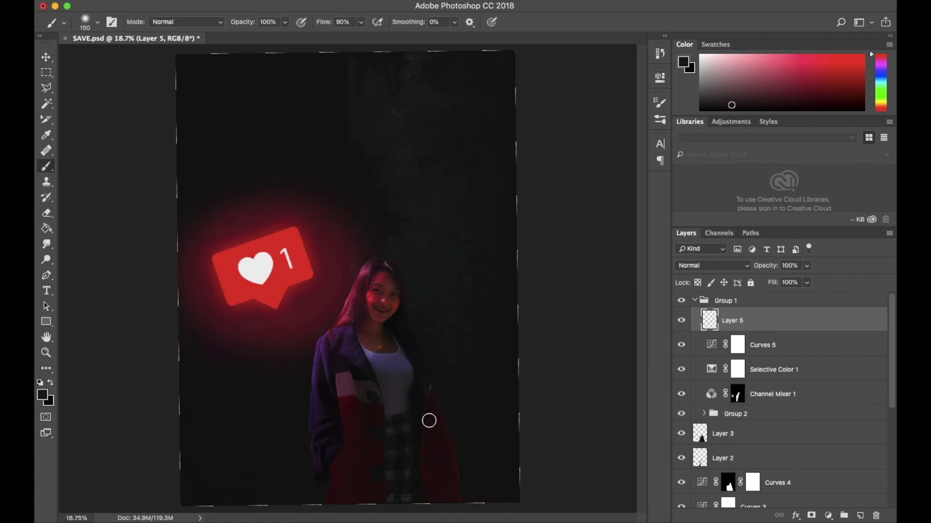
pyautogui.scroll(3, 450, 476)
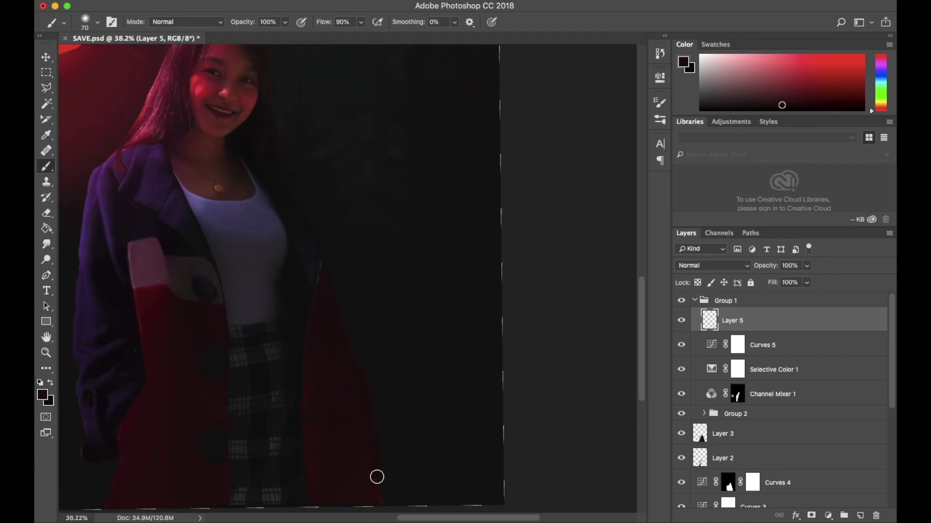
pyautogui.hscroll(-5, 377, 477)
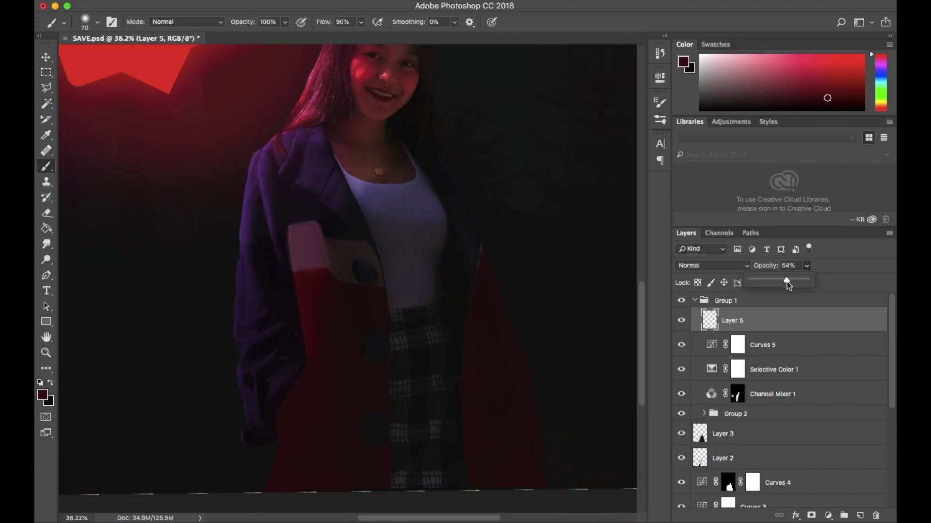
pyautogui.hotkey('ctrl', '0')
pyautogui.press('v')
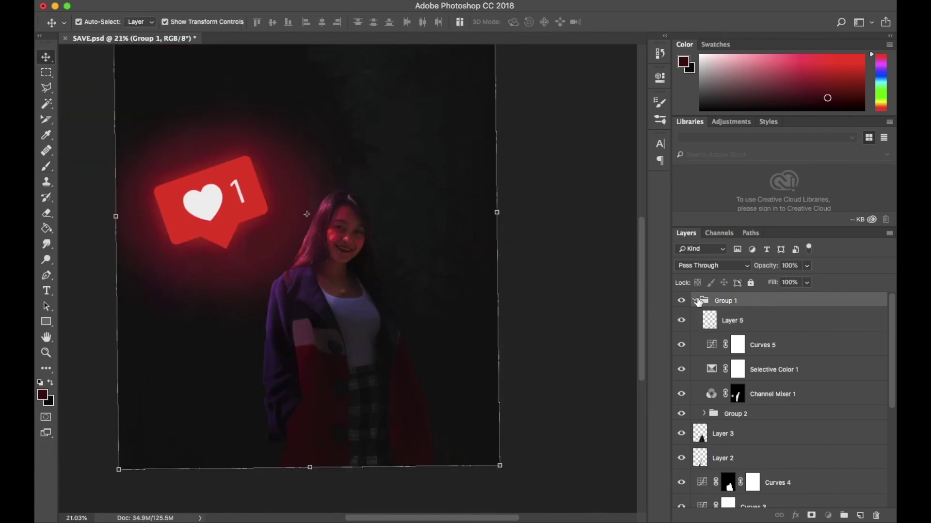
pyautogui.click(695, 300)
# Paint dark red shading on the girl's cheek and lower that layer's opacity and fill
pyautogui.click(385, 319)
pyautogui.scroll(6, 343, 234)
pyautogui.press('b')
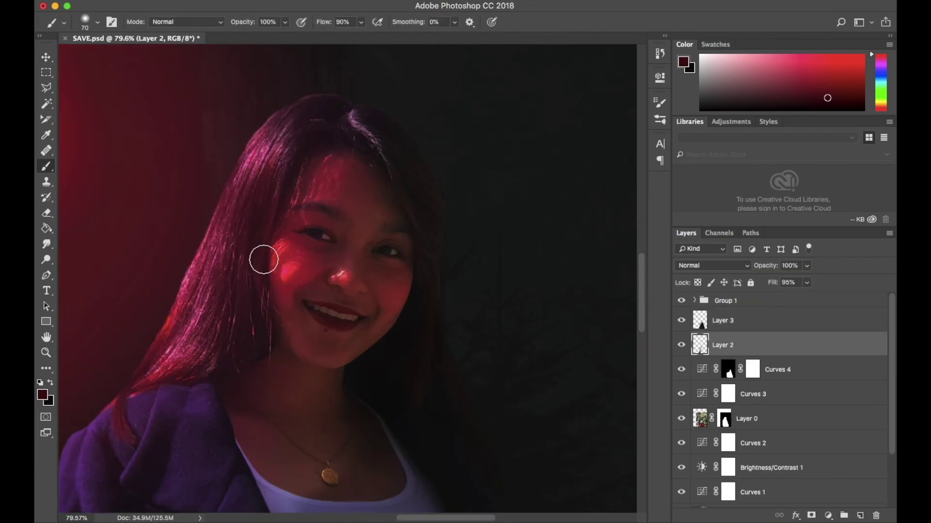
pyautogui.keyDown('alt'); pyautogui.click(377, 279); pyautogui.keyUp('alt')
pyautogui.moveTo(377, 279); pyautogui.dragTo(400, 317)
pyautogui.moveTo(807, 266); pyautogui.dragTo(782, 280)
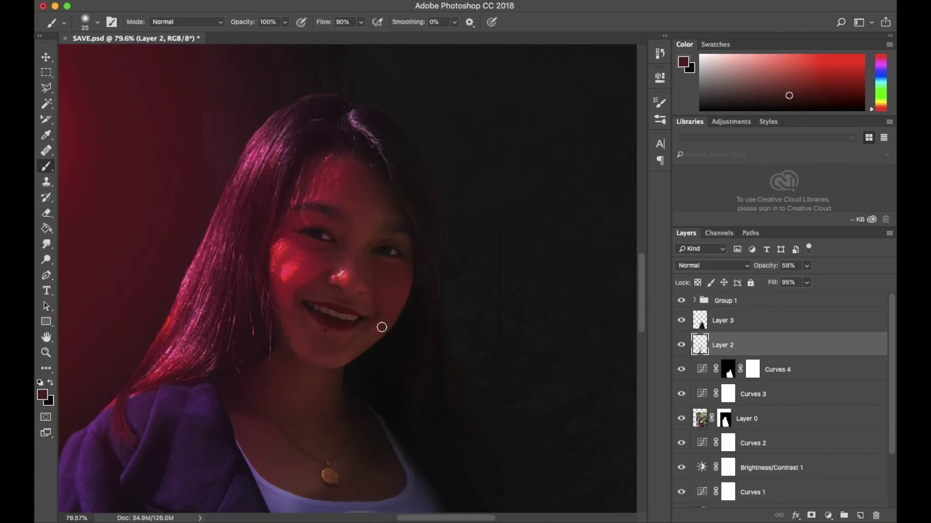
pyautogui.click(807, 282)
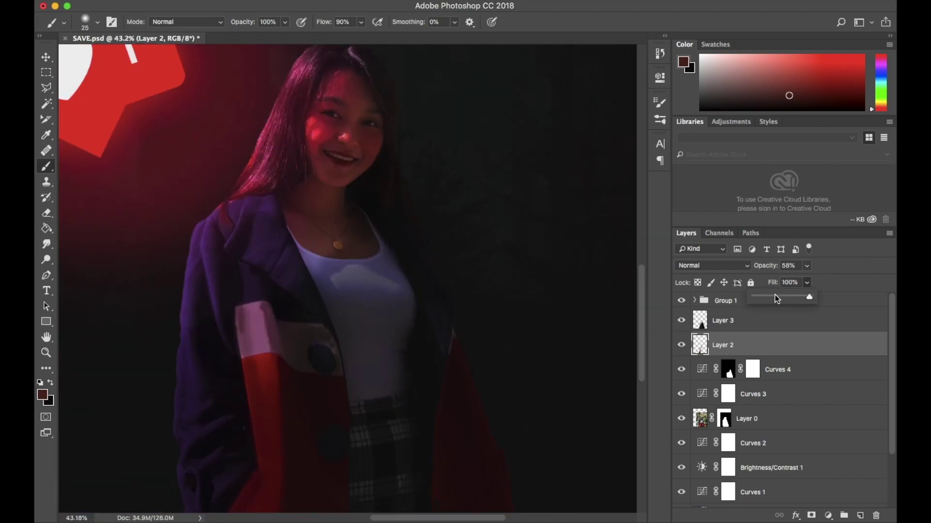
pyautogui.moveTo(798, 295); pyautogui.dragTo(793, 295)
# Revert a brush stroke via History, then paint soft face shading on new Layer 6 with reduced fill
pyautogui.hotkey('ctrl', 'alt', 'z')
pyautogui.click(660, 53)
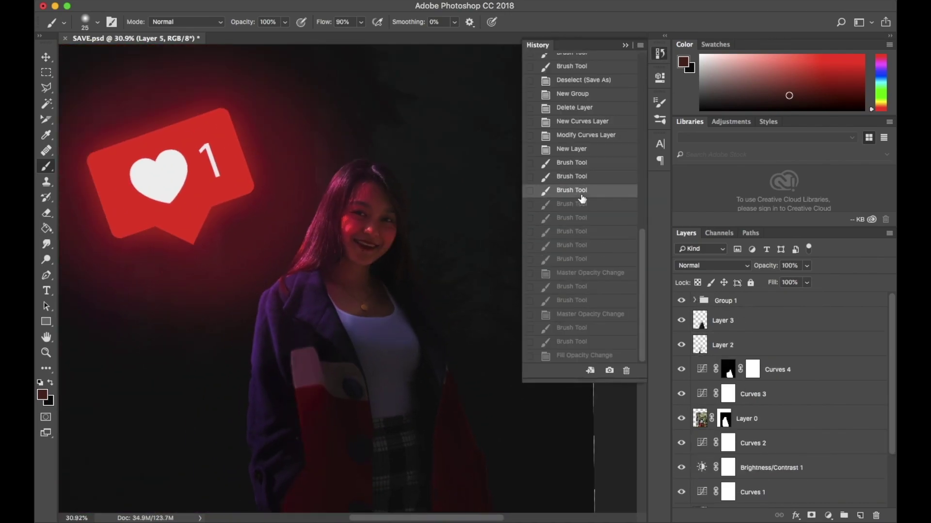
pyautogui.click(572, 259)
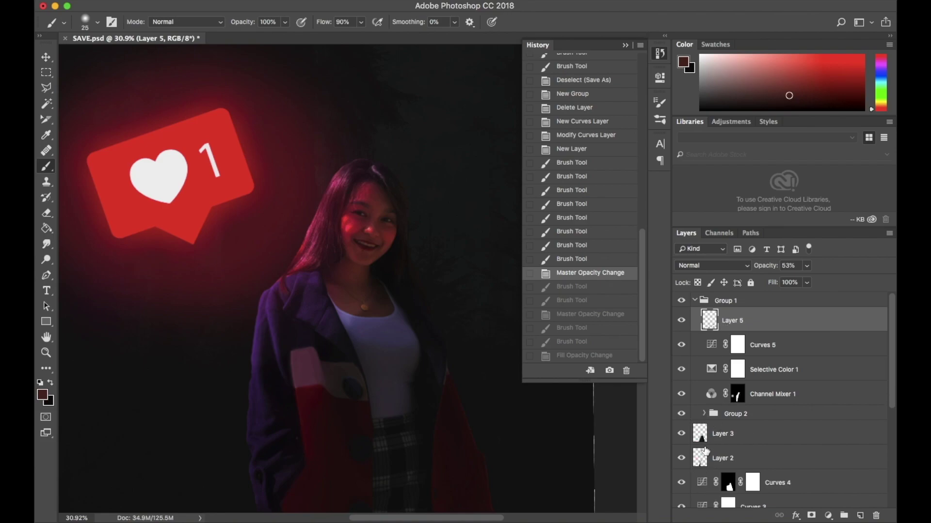
pyautogui.hotkey('ctrl', '-')
pyautogui.hotkey('ctrl', 'shift', 'alt', 'n')
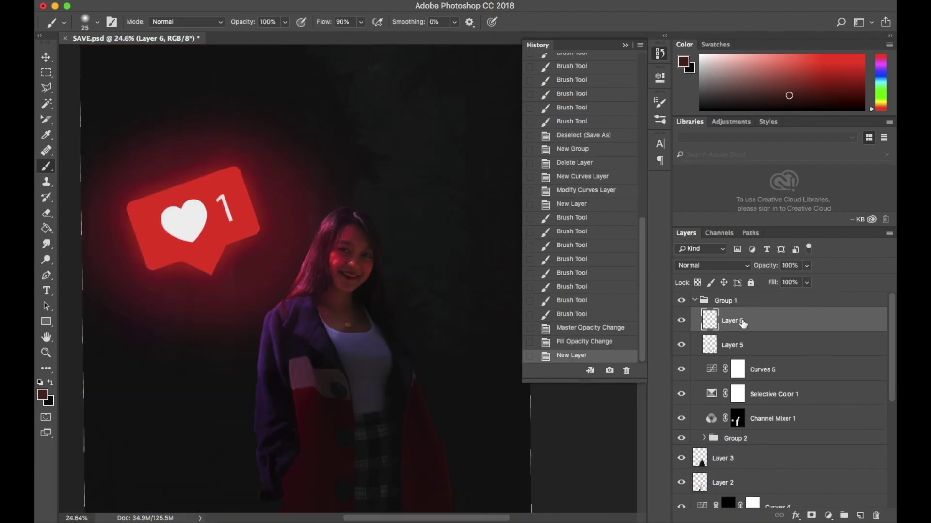
pyautogui.scroll(5, 356, 293)
pyautogui.press('[')
pyautogui.press('[')
pyautogui.moveTo(367, 294); pyautogui.dragTo(364, 349)
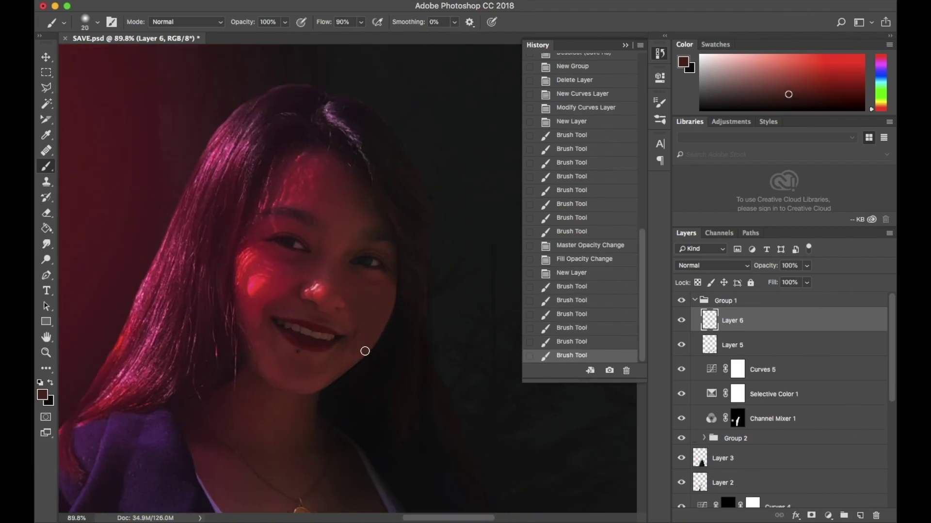
pyautogui.moveTo(807, 282); pyautogui.dragTo(790, 300)
# Add a highlight layer, delete the nose highlight stroke, and make the brush fully soft
pyautogui.hotkey('ctrl', 'shift', 'alt', 'n')
pyautogui.scroll(2, 414, 289)
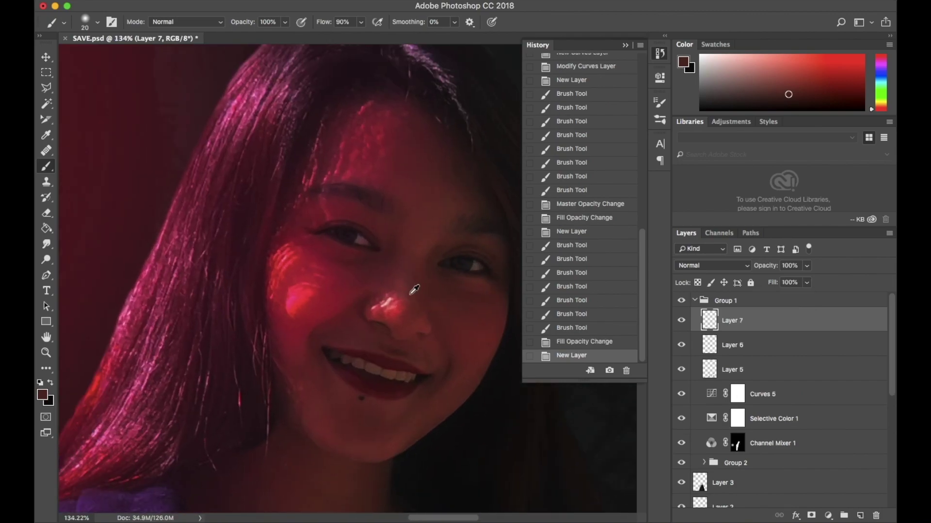
pyautogui.press('Delete')
pyautogui.hotkey('ctrl', 'shift', 'alt', 'n')
pyautogui.rightClick(386, 297)
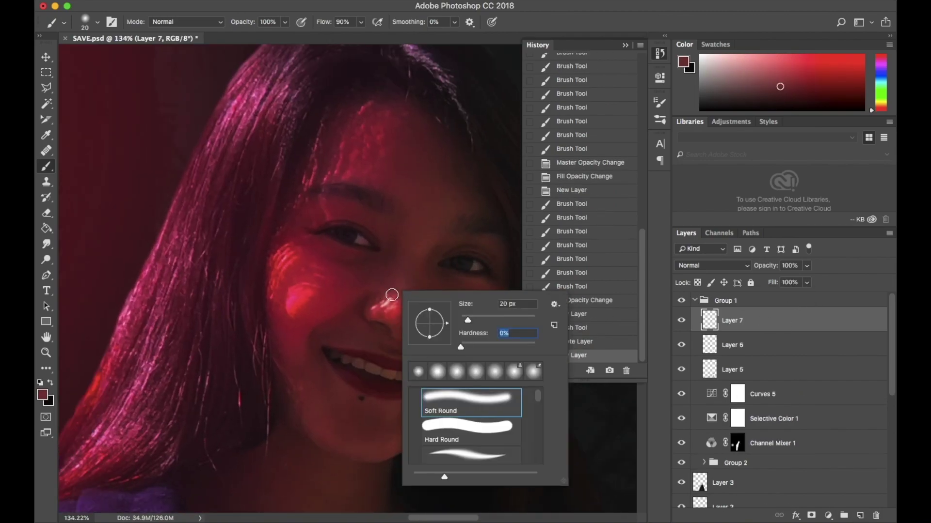
pyautogui.click(404, 291)
# Paint soft shading across the face at 40% fill and delete the extra highlight layer
pyautogui.moveTo(404, 291); pyautogui.dragTo(412, 326)
pyautogui.moveTo(798, 295); pyautogui.dragTo(781, 300)
pyautogui.press('Delete')
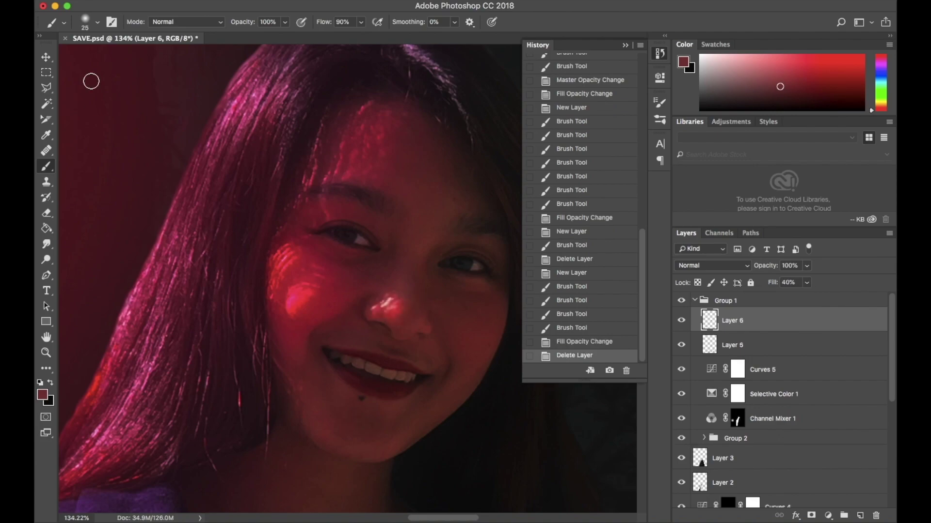
pyautogui.press('v')
pyautogui.scroll(-3, 496, 415)
pyautogui.scroll(-3, 497, 415)
pyautogui.click(725, 301)
pyautogui.click(828, 515)
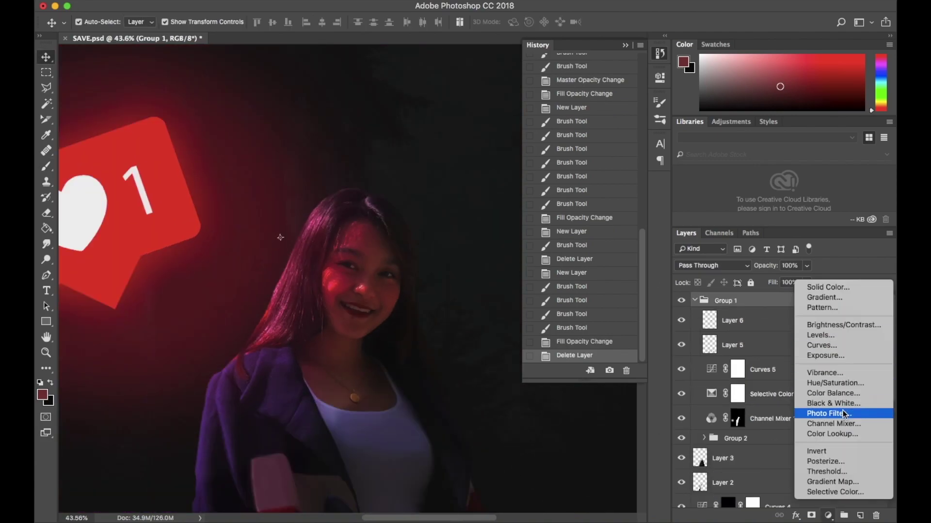
# Add Channel Mixer 2 to Group 1 with Red output red +118%, green −37%, blue +2%
pyautogui.click(843, 492)
pyautogui.scroll(-3, 444, 295)
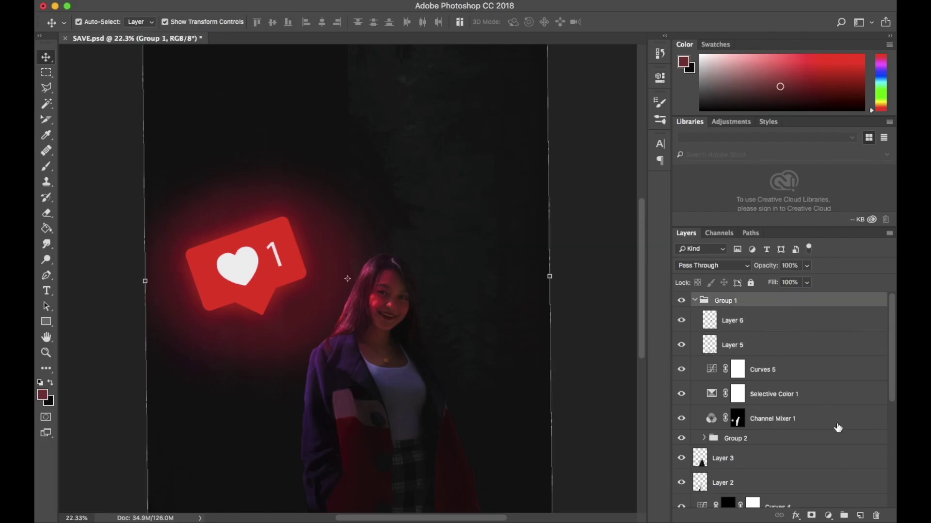
pyautogui.click(828, 515)
pyautogui.click(843, 427)
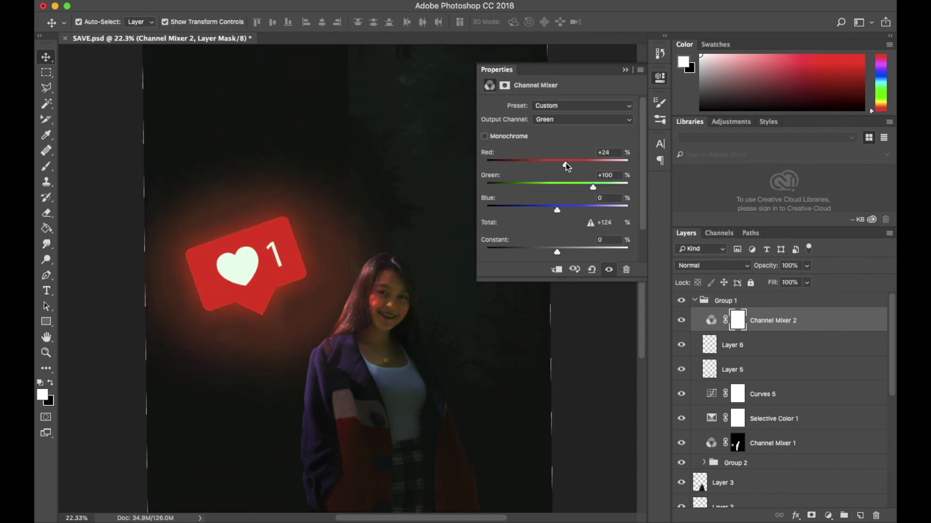
pyautogui.moveTo(557, 165)
pyautogui.mouseDown()
pyautogui.moveTo(599, 167)
pyautogui.moveTo(544, 167)
pyautogui.moveTo(574, 190)
pyautogui.mouseUp()
pyautogui.scroll(-1, 557, 184)
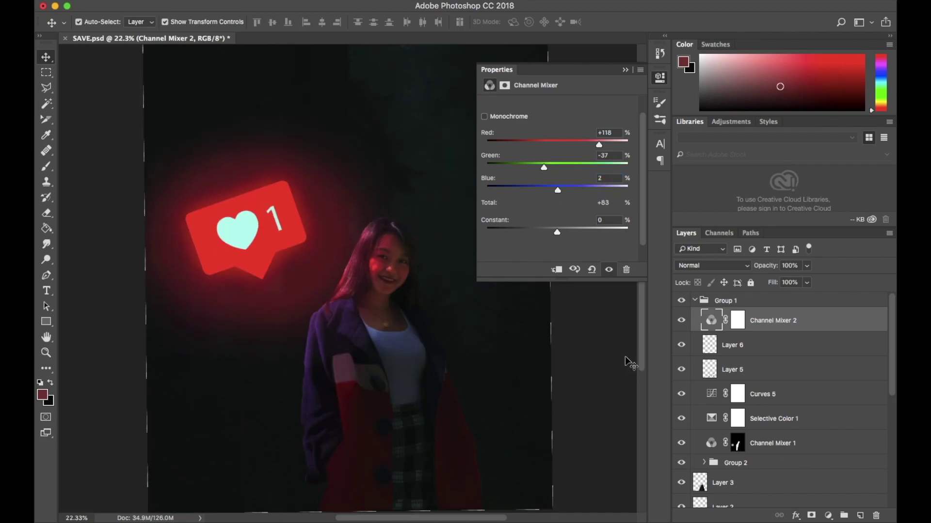
# Load the Channel Mixer 1 mask as a selection and set mmm copy to 85% opacity
pyautogui.keyDown('ctrl'); pyautogui.click(737, 367); pyautogui.keyUp('ctrl')
pyautogui.press('b')
pyautogui.press('x')
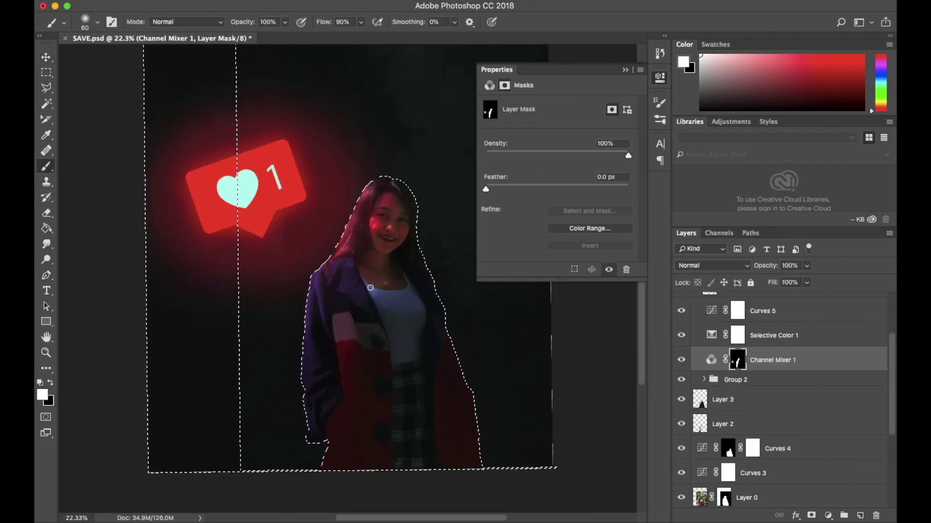
pyautogui.press('x')
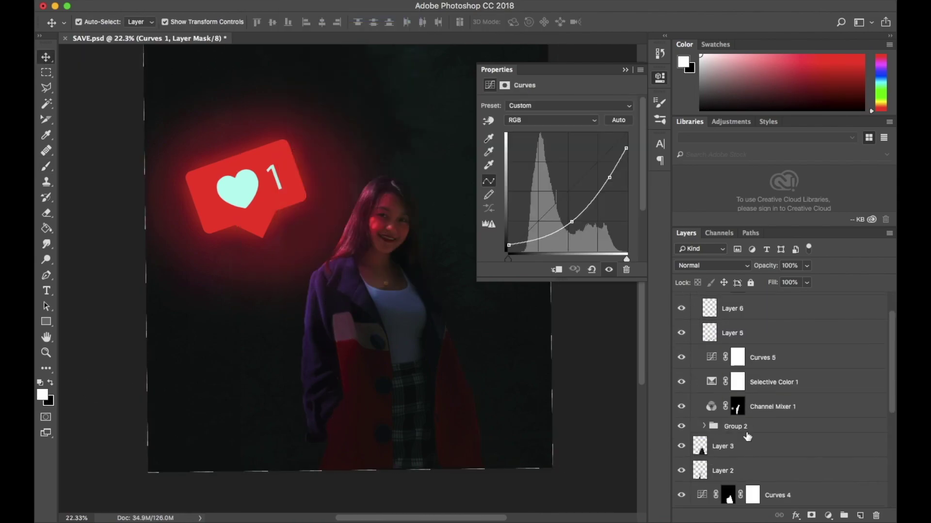
pyautogui.click(745, 483)
pyautogui.click(756, 458)
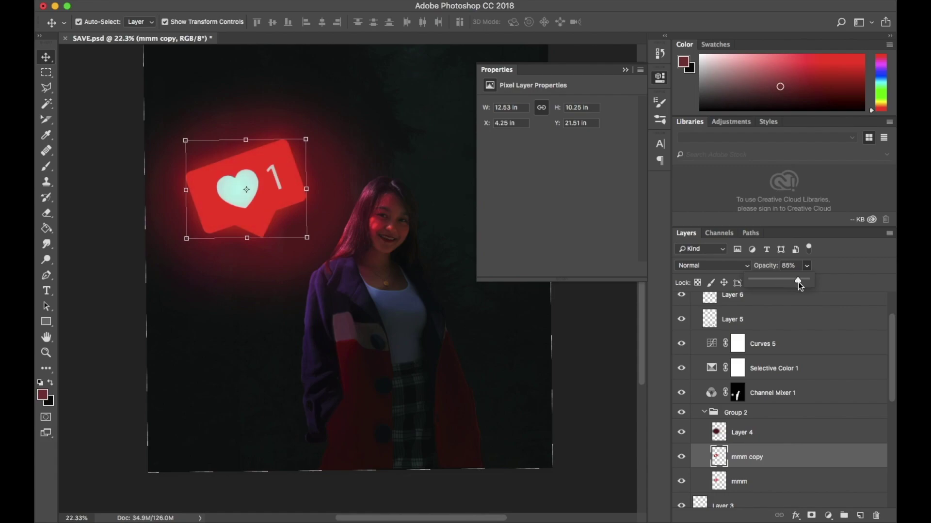
pyautogui.click(762, 474)
pyautogui.hotkey('alt', '[')
pyautogui.press('e')
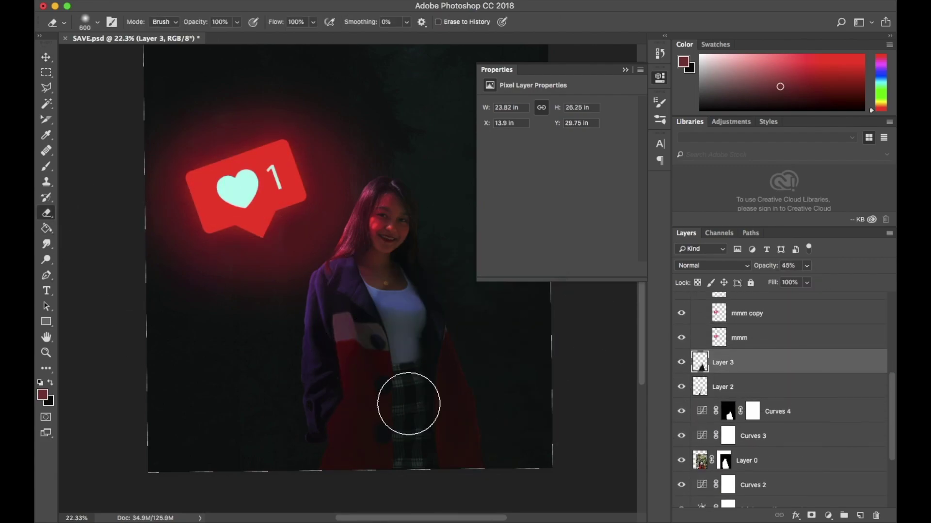
pyautogui.scroll(4, 781, 388)
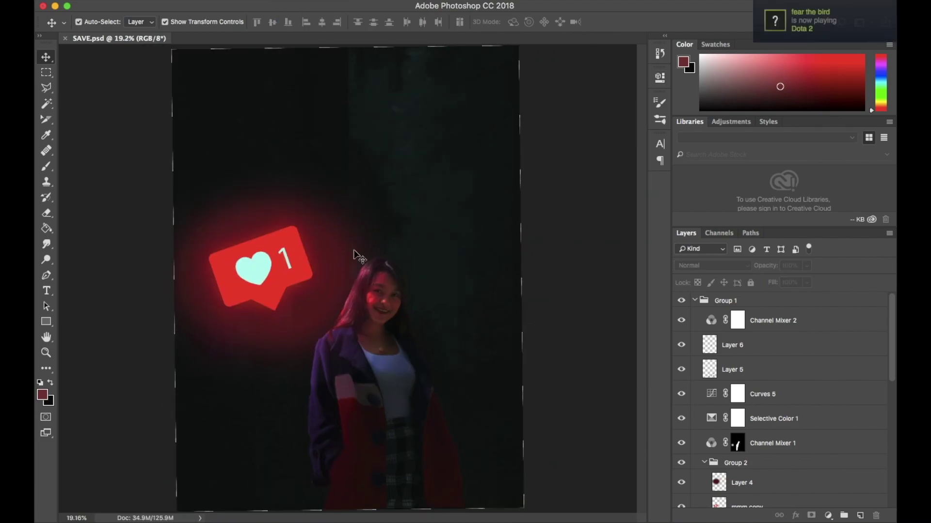
# Add a Curves 6 adjustment layer inside Group 1, fit the image on screen, and save SAVE.psd
pyautogui.press('Tab')
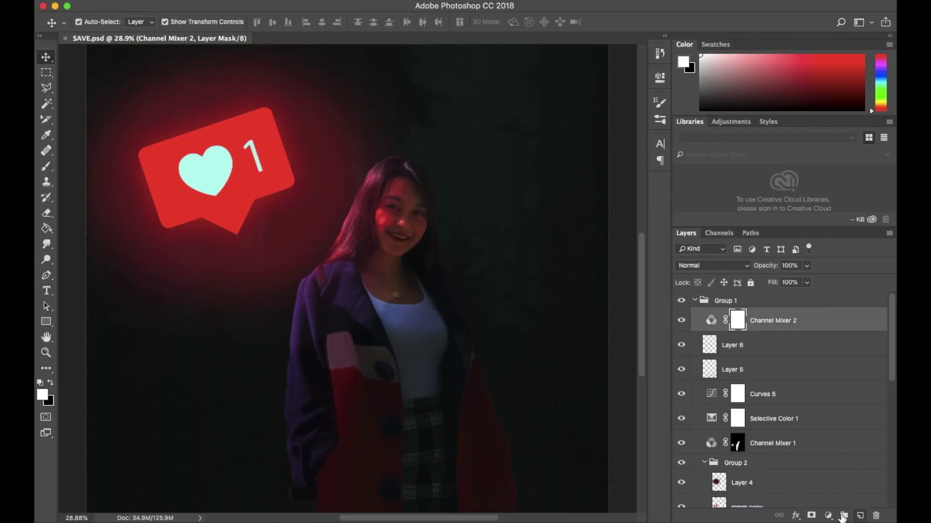
pyautogui.click(725, 300)
pyautogui.click(828, 515)
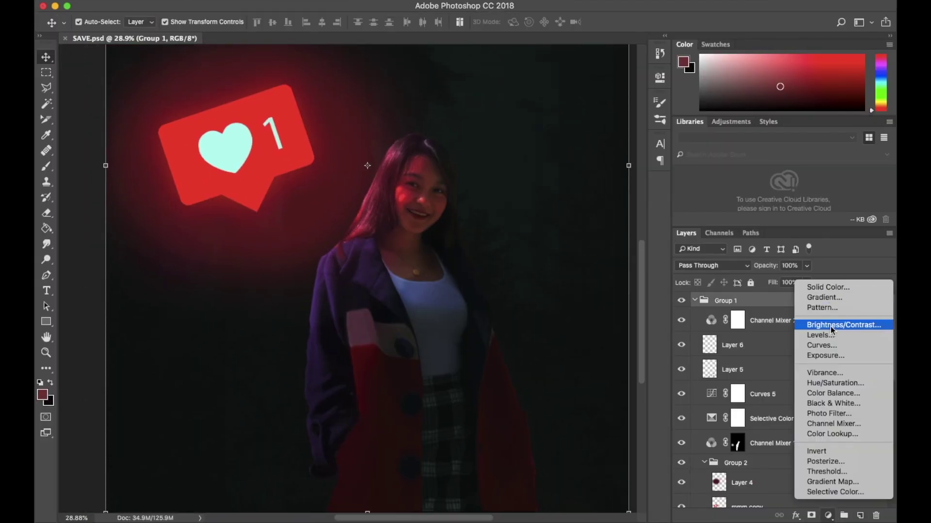
pyautogui.click(829, 345)
pyautogui.press('super+0')
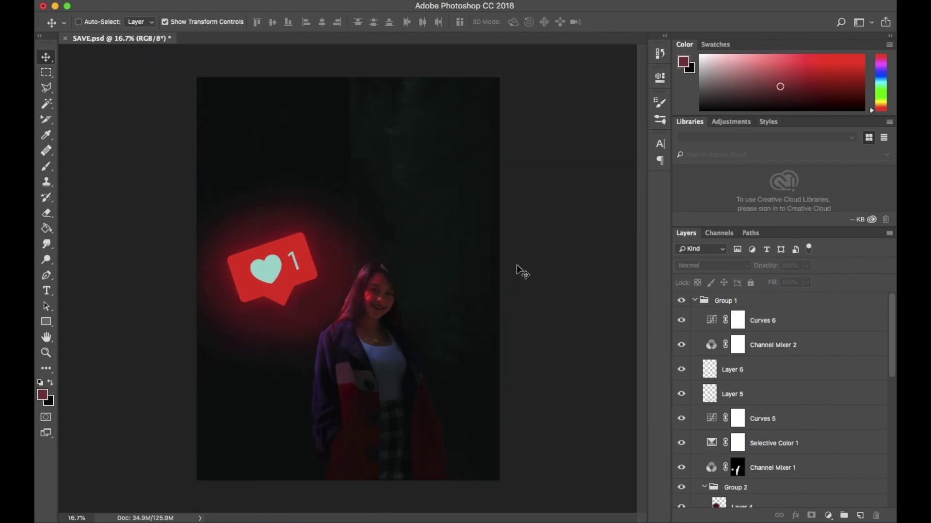
pyautogui.press('super+s')
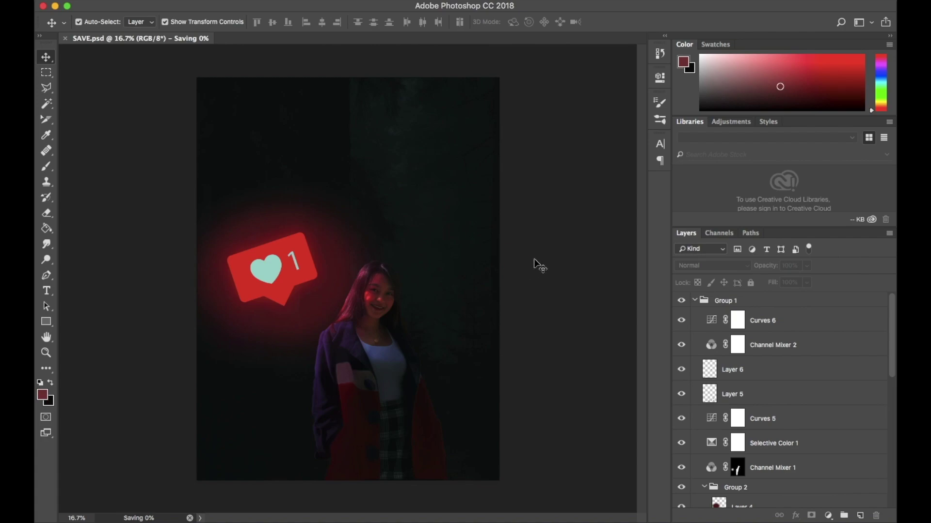